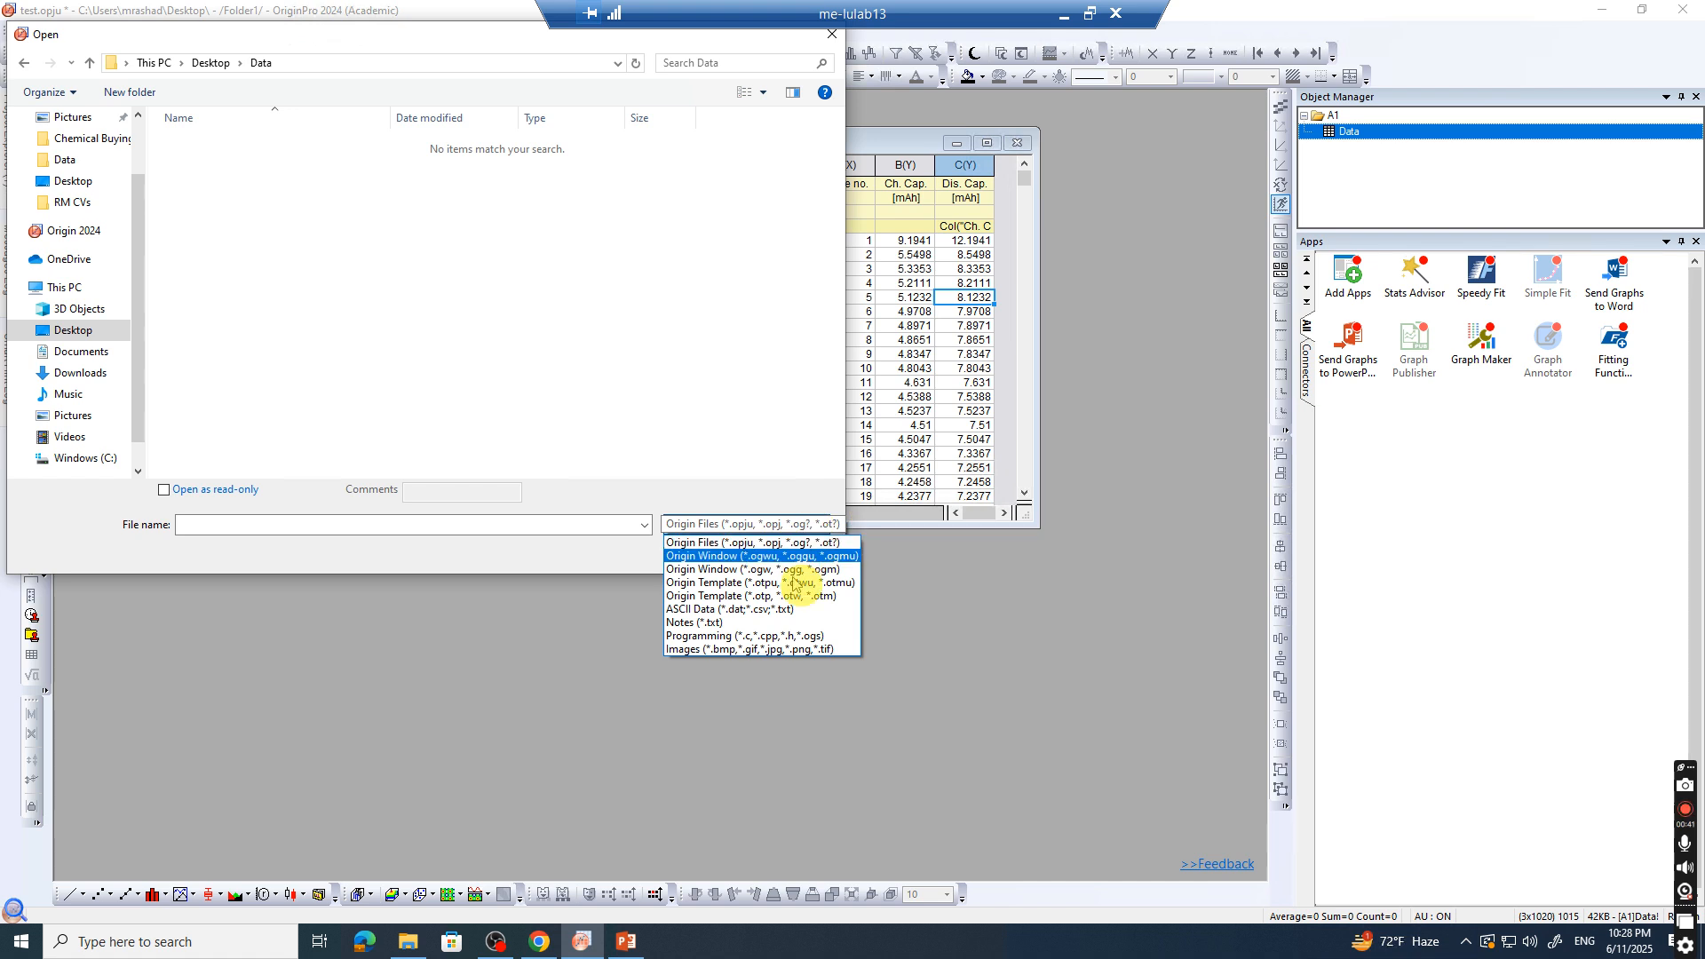
{"action": "left_click", "coordinate": [790, 609]}
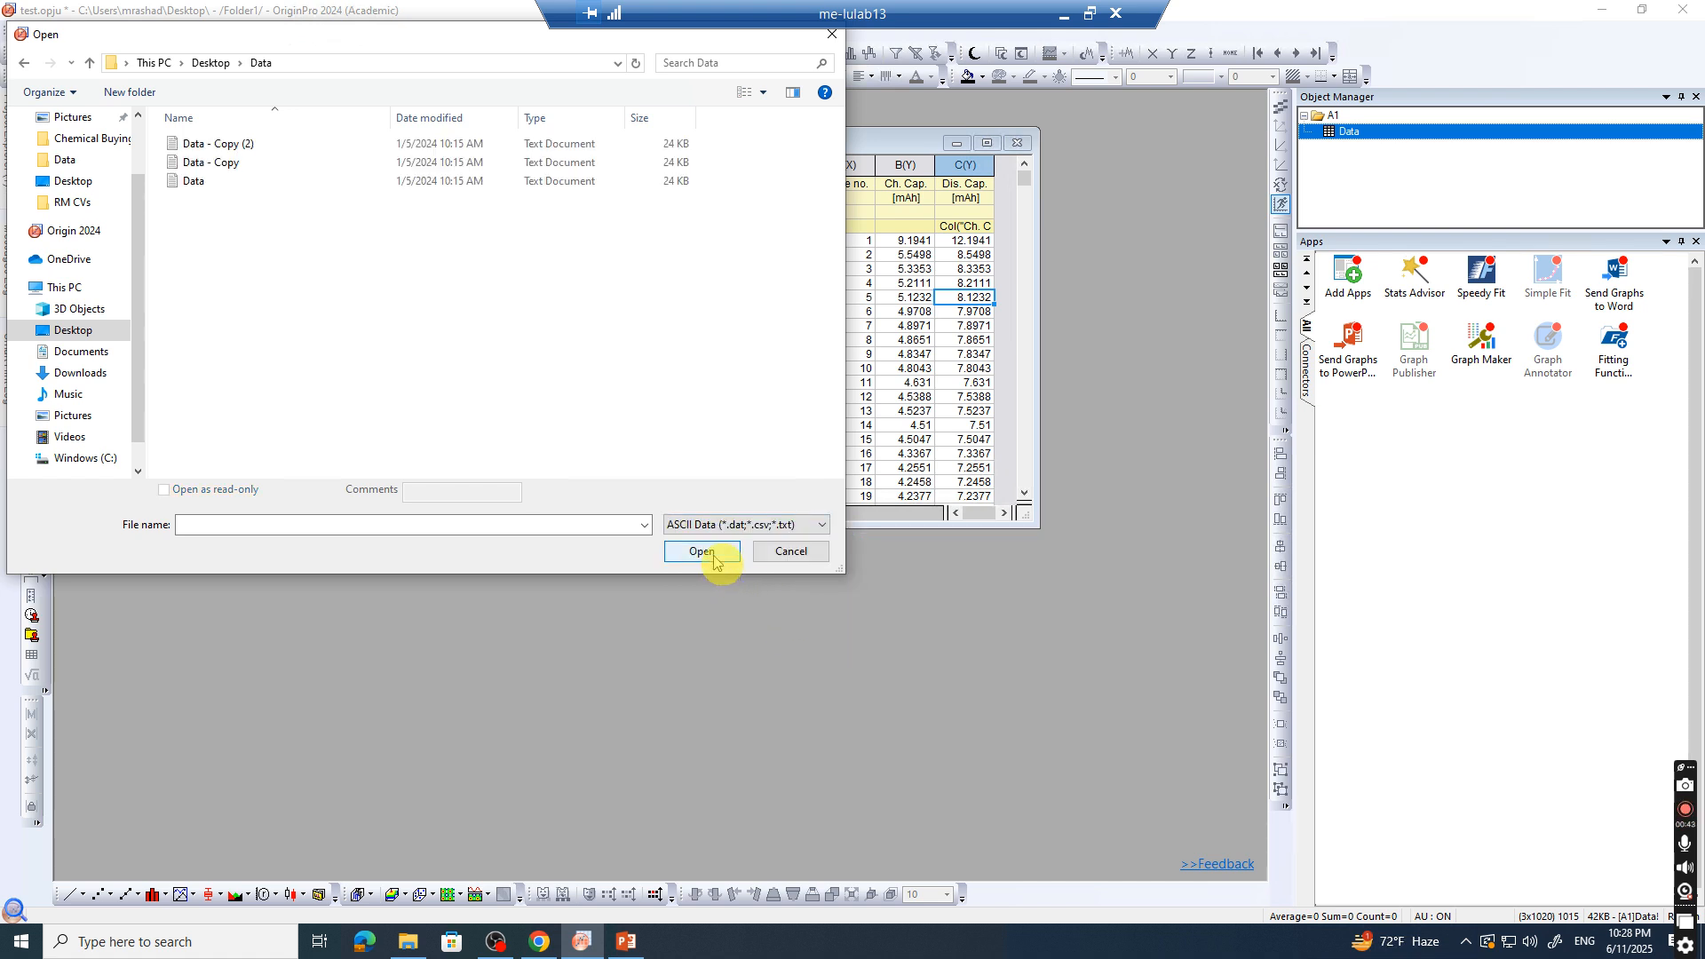
{"action": "left_click", "coordinate": [279, 186]}
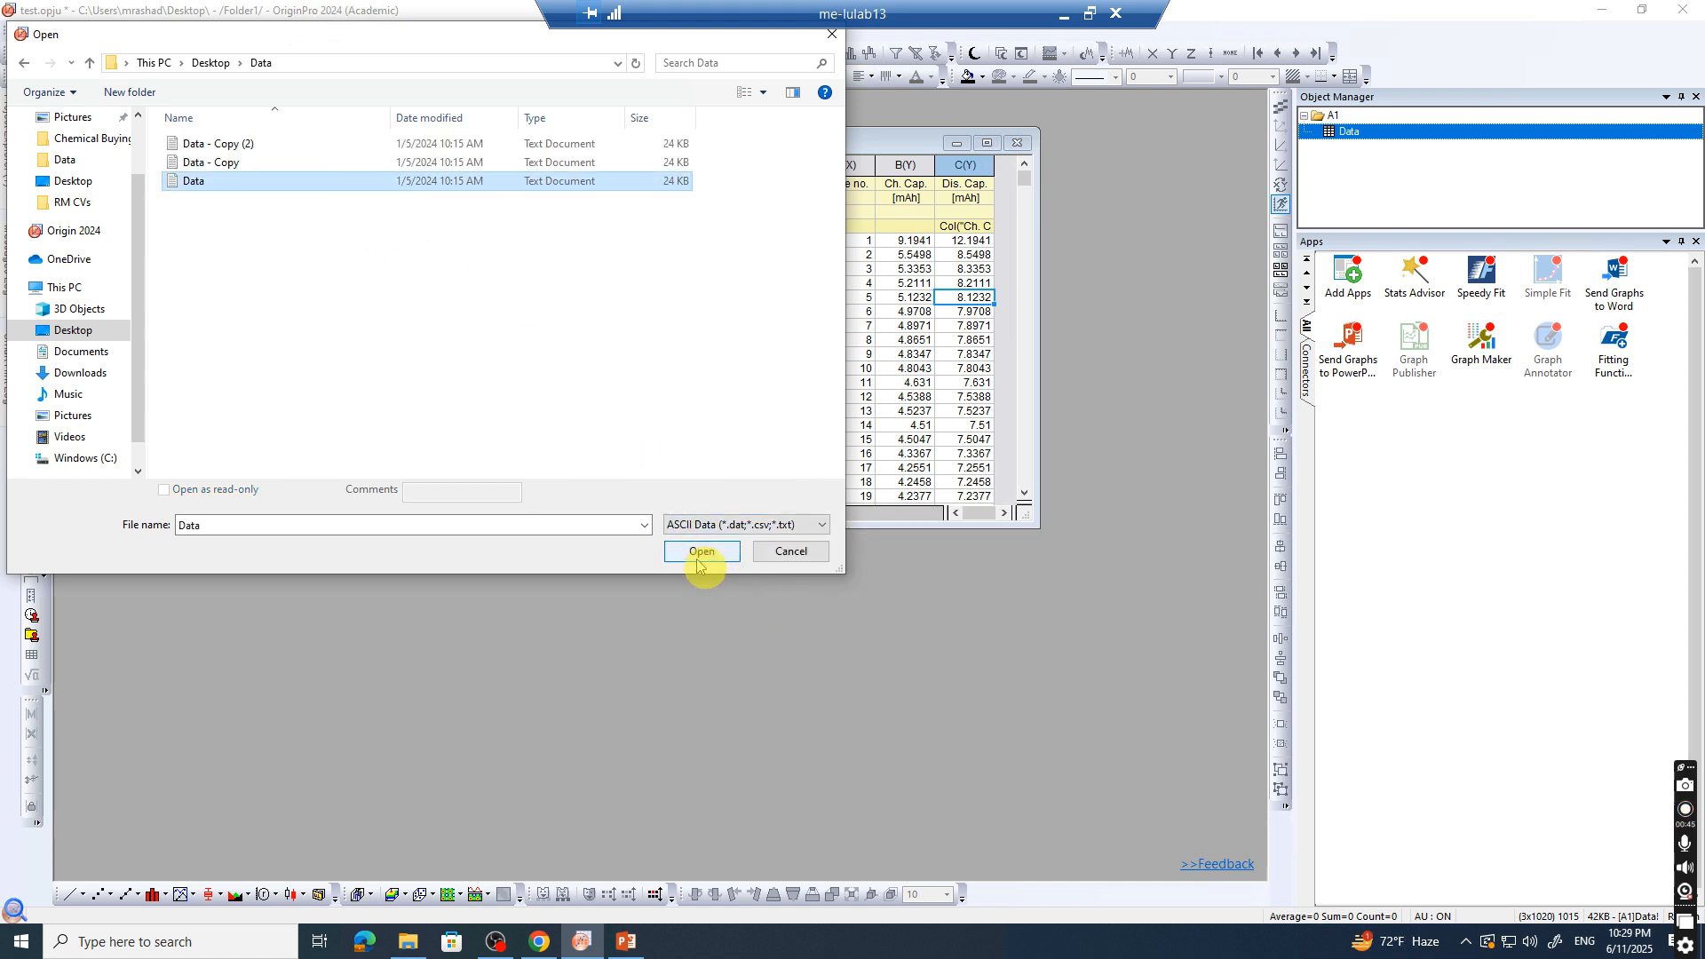
{"action": "left_click", "coordinate": [790, 551]}
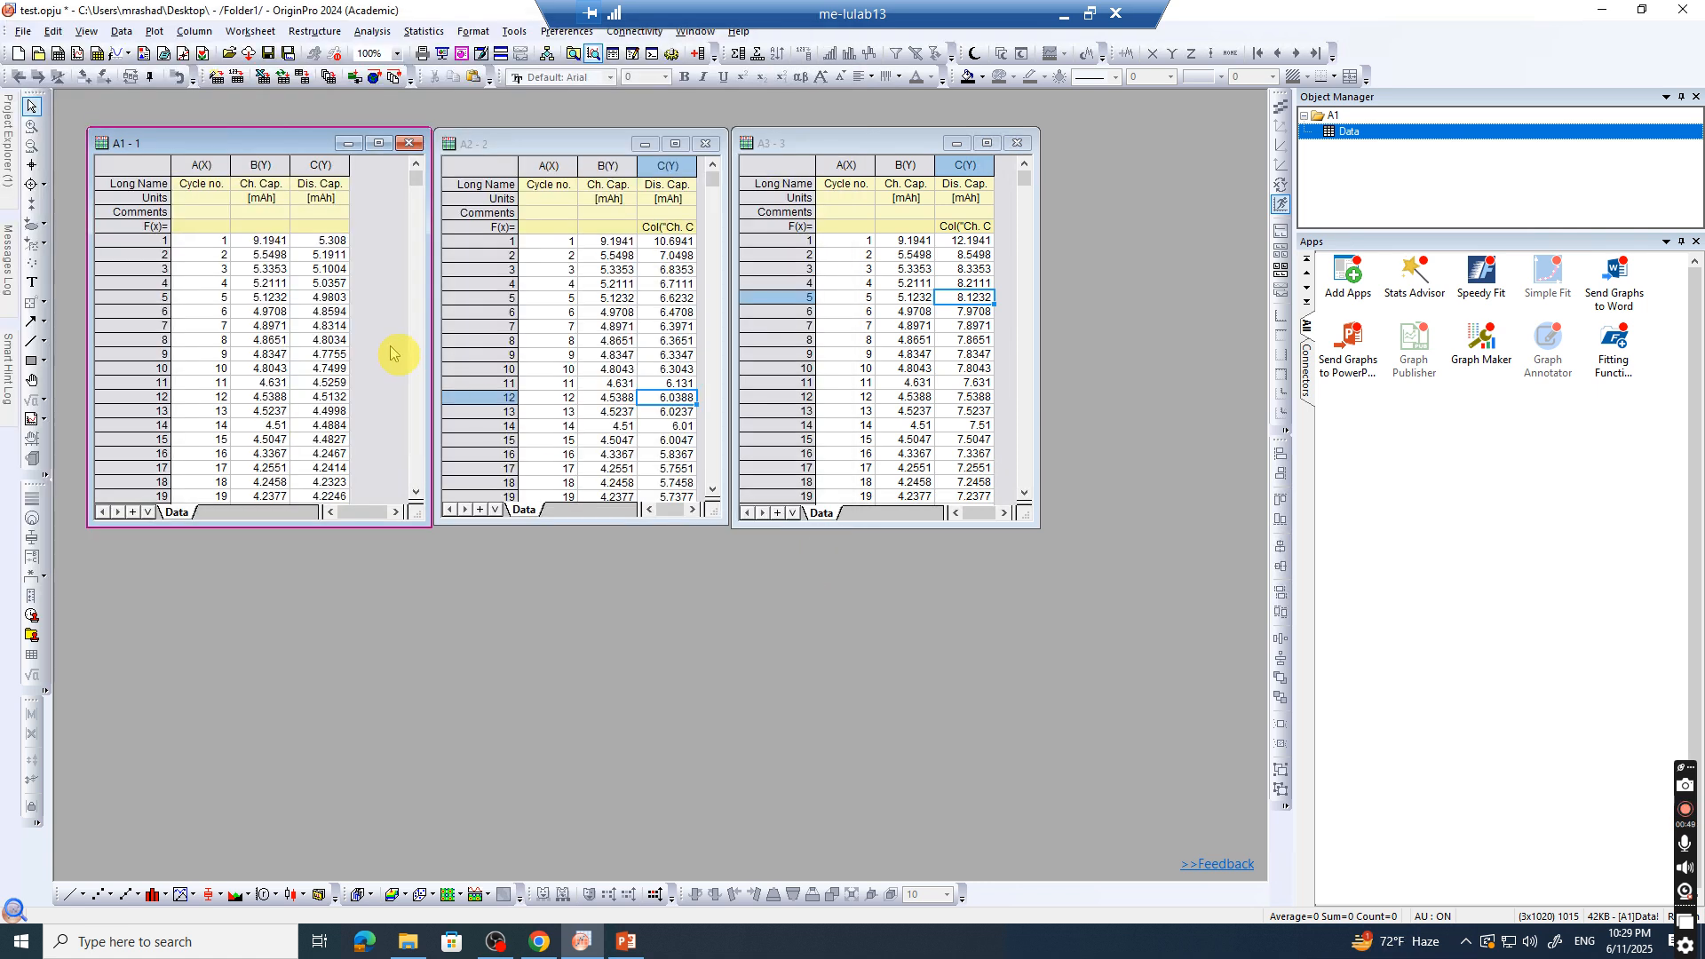
{"action": "left_click", "coordinate": [624, 387]}
{"action": "left_click", "coordinate": [848, 412]}
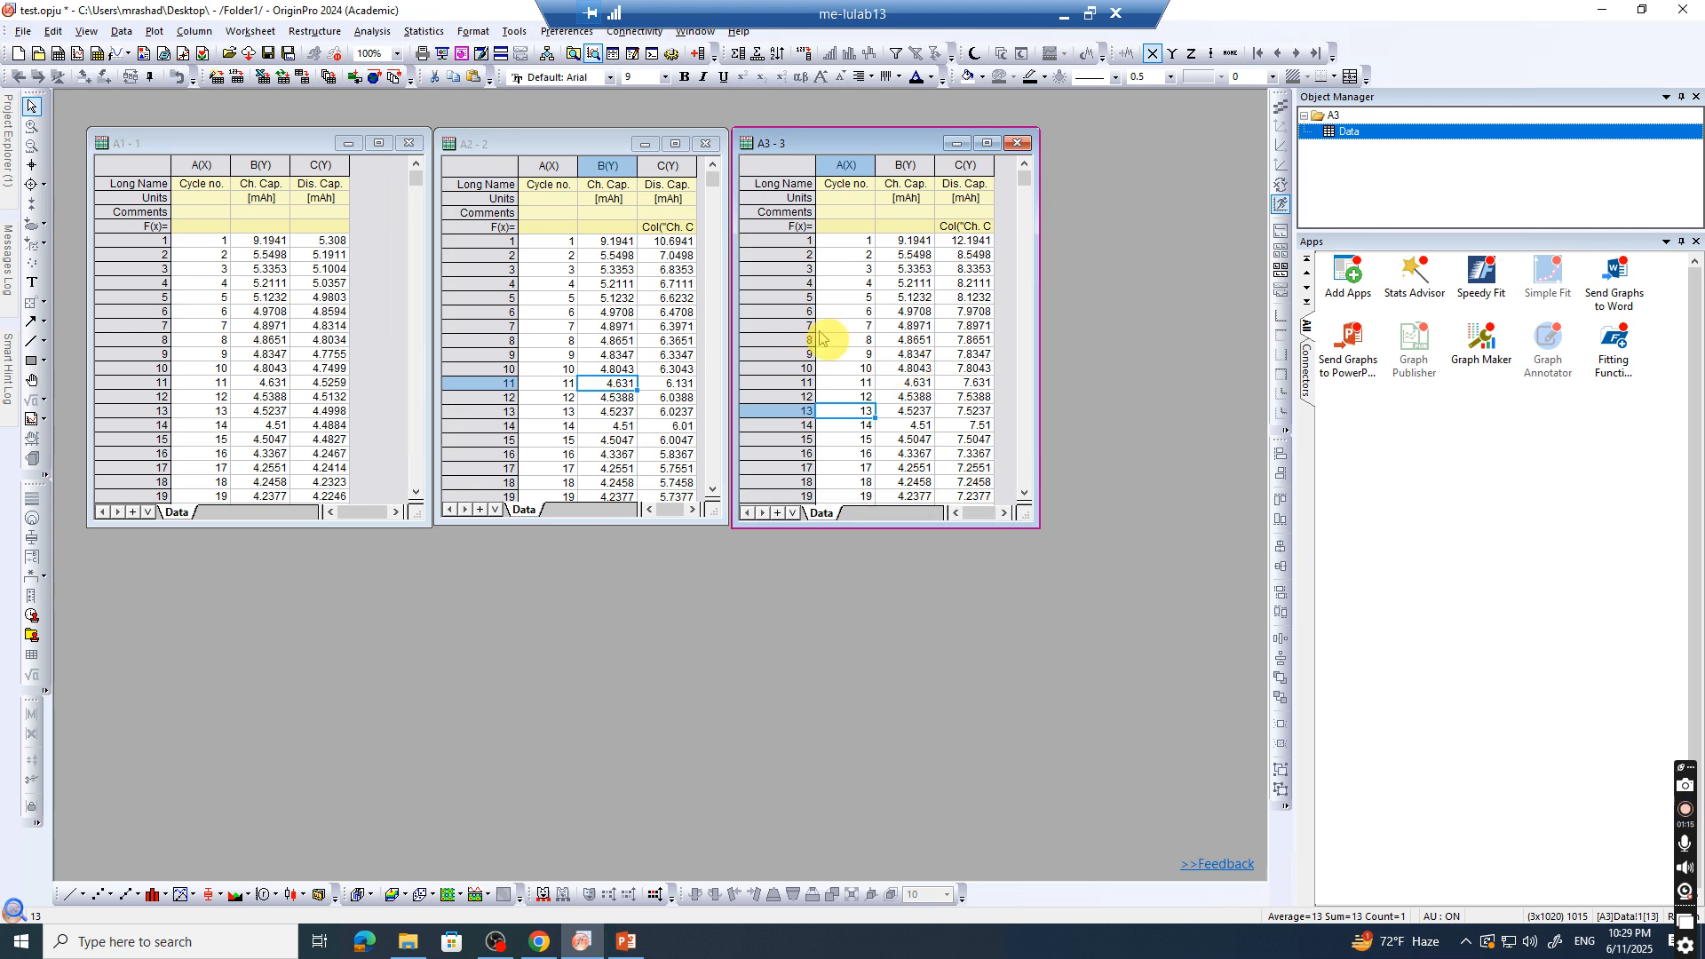
Plot Dis. Cap. against Cycle no. from workbook 1 as a Line + Symbol graph and place the graph window lower down, clear of most data rows
{"action": "left_click", "coordinate": [364, 327]}
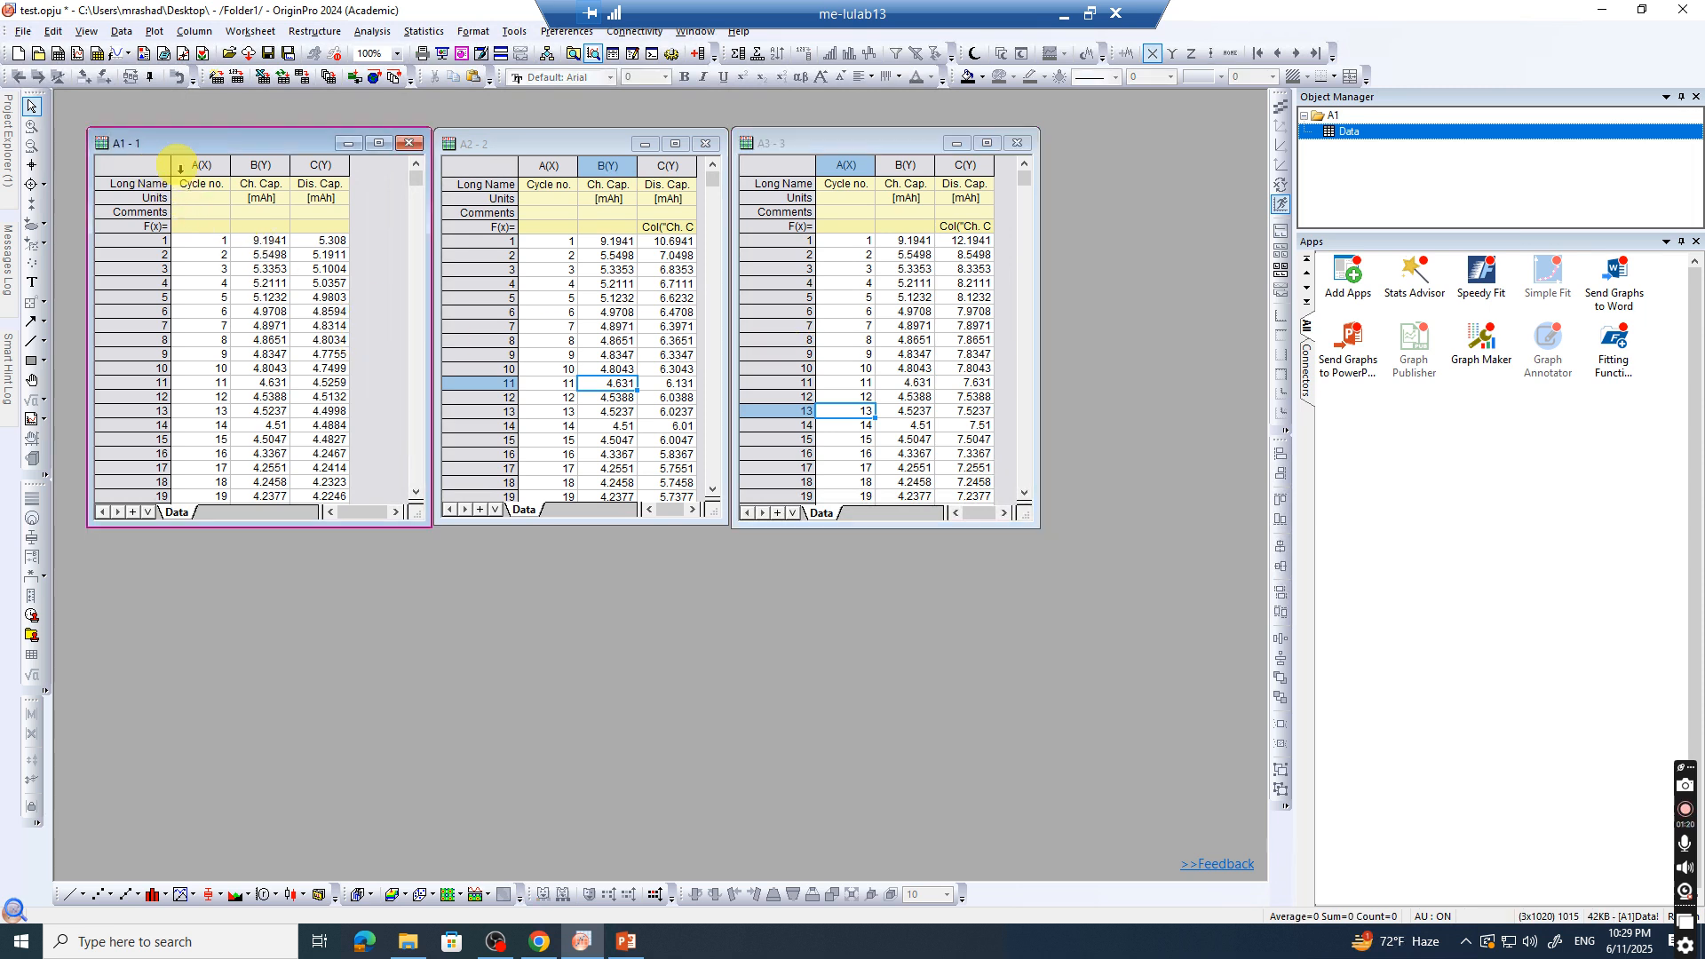
{"action": "left_click", "coordinate": [187, 168]}
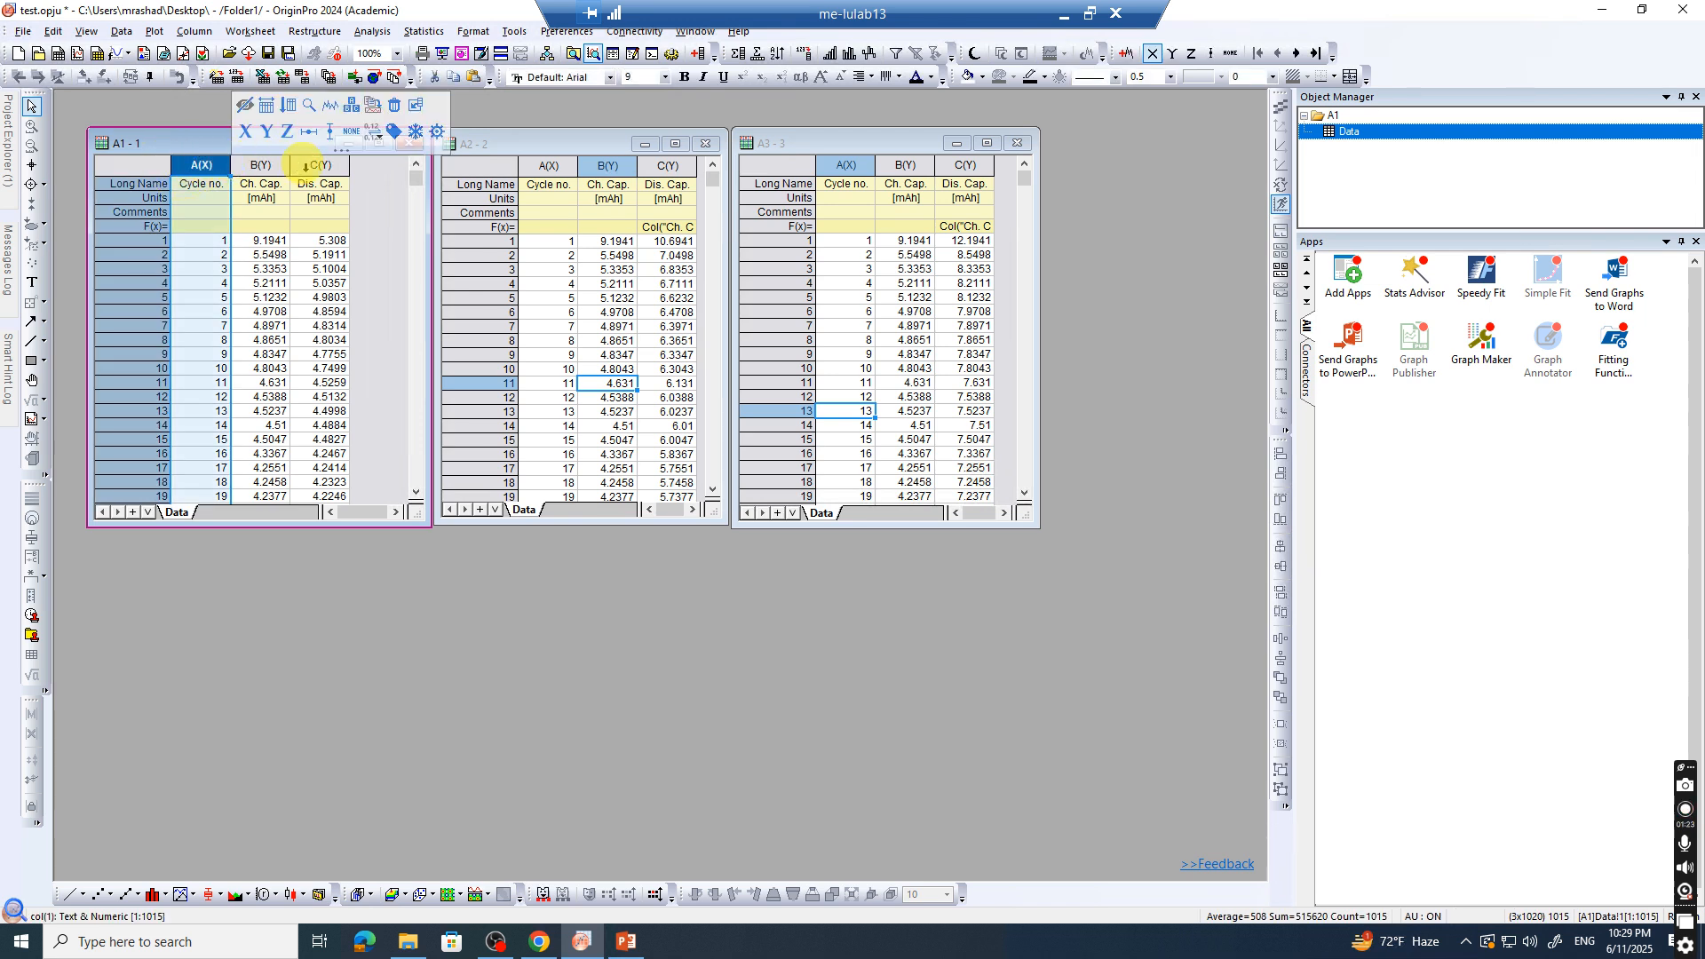
{"action": "left_click", "coordinate": [319, 165], "text": "ctrl"}
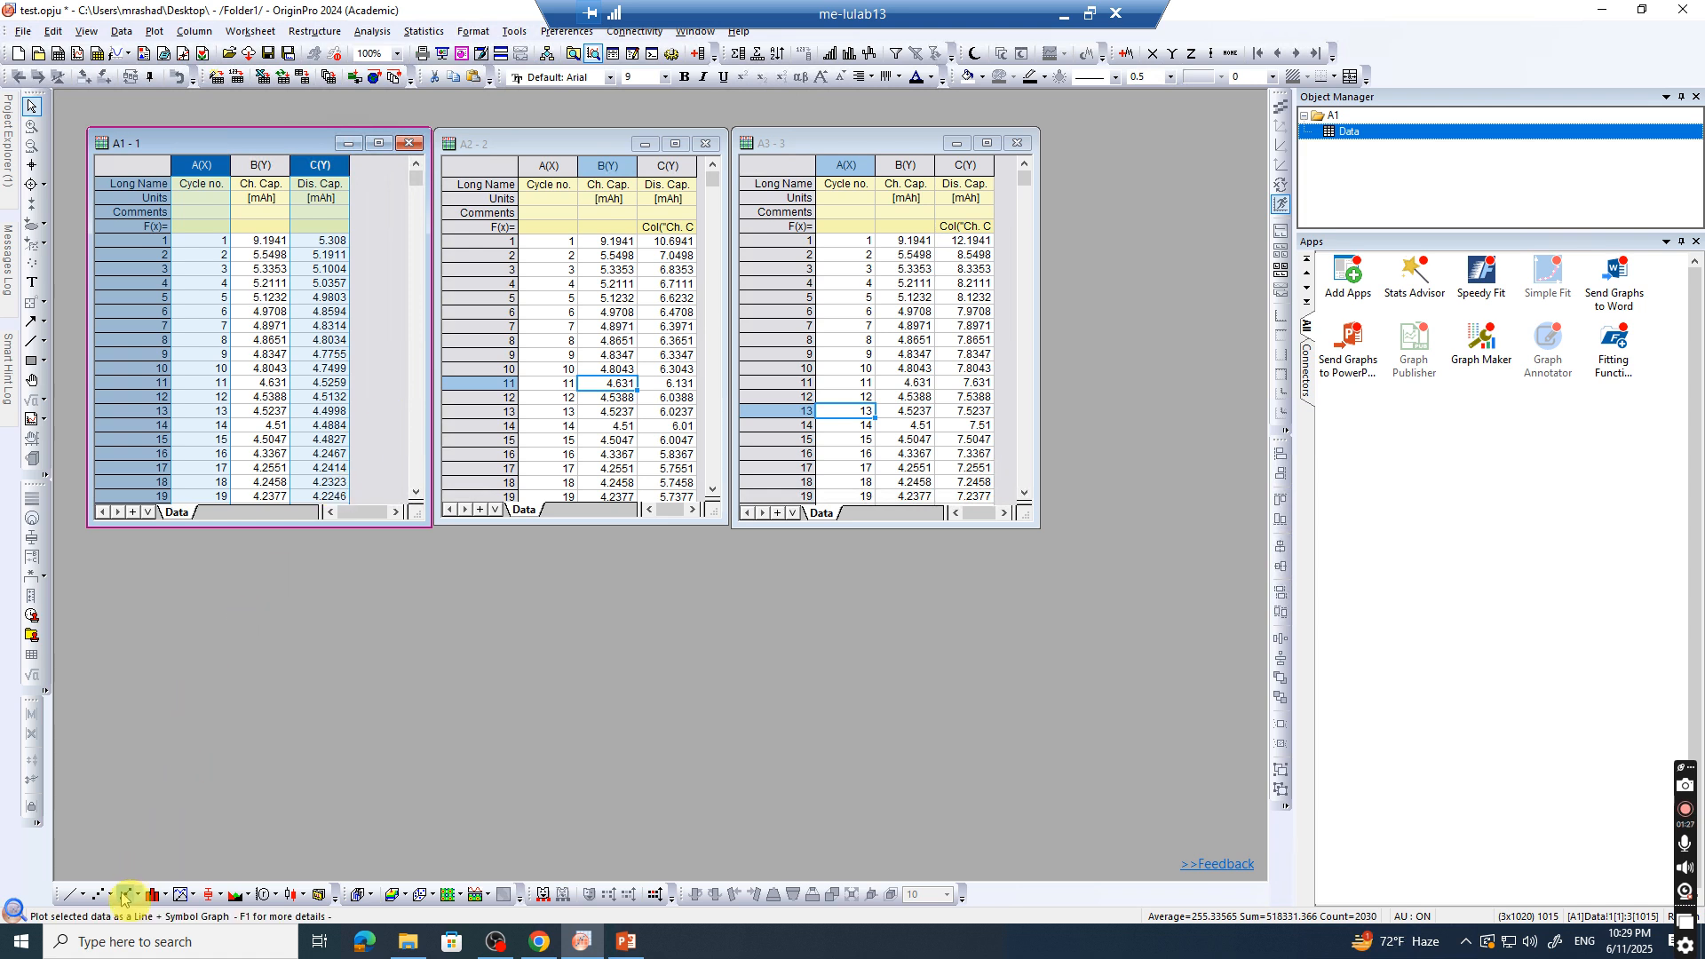
{"action": "left_click", "coordinate": [123, 895]}
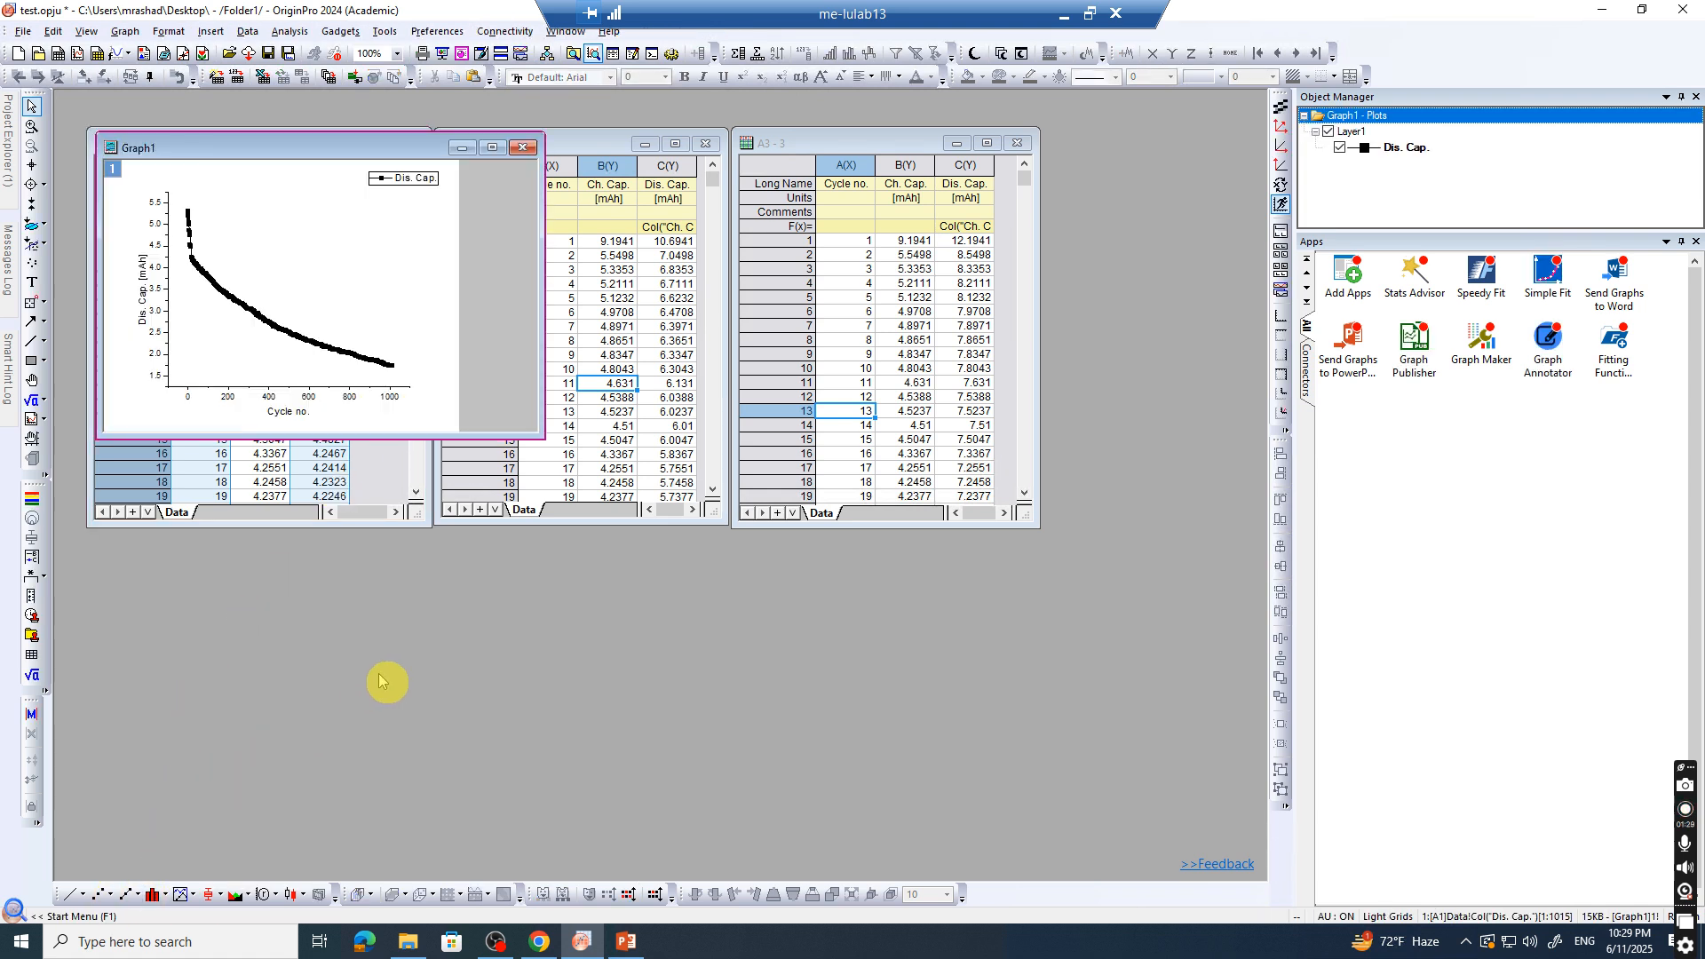
{"action": "left_click_drag", "start_coordinate": [273, 152], "coordinate": [270, 188]}
{"action": "left_click_drag", "start_coordinate": [382, 184], "coordinate": [399, 491]}
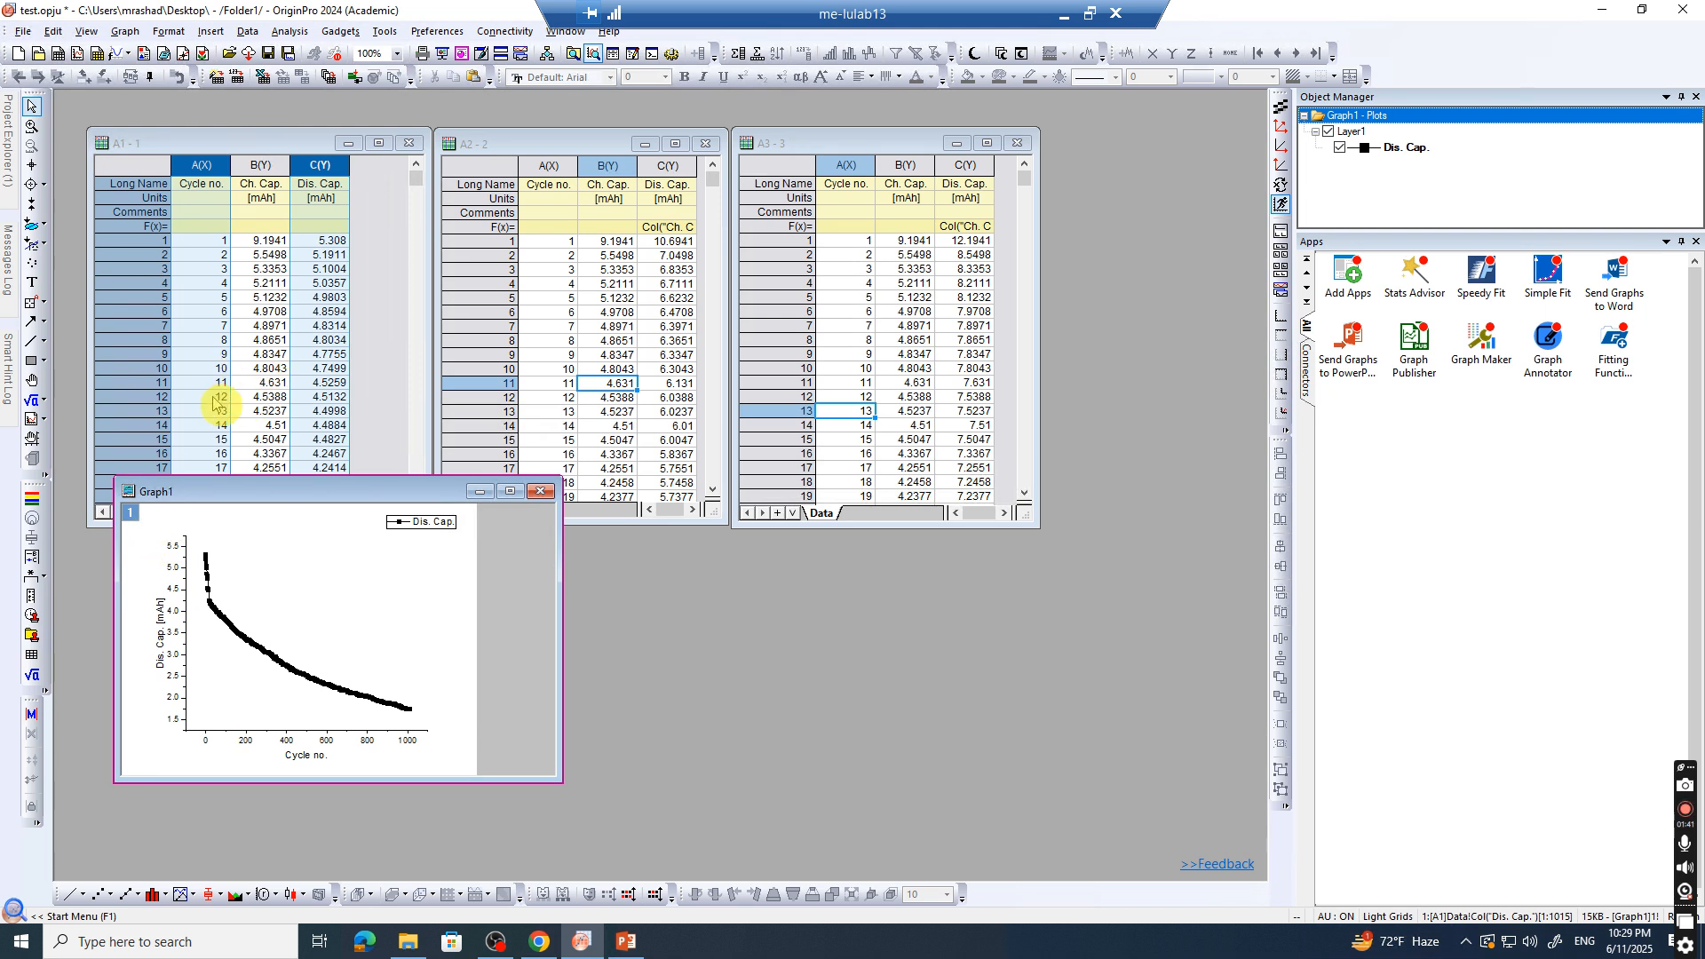
{"action": "double_click", "coordinate": [314, 589]}
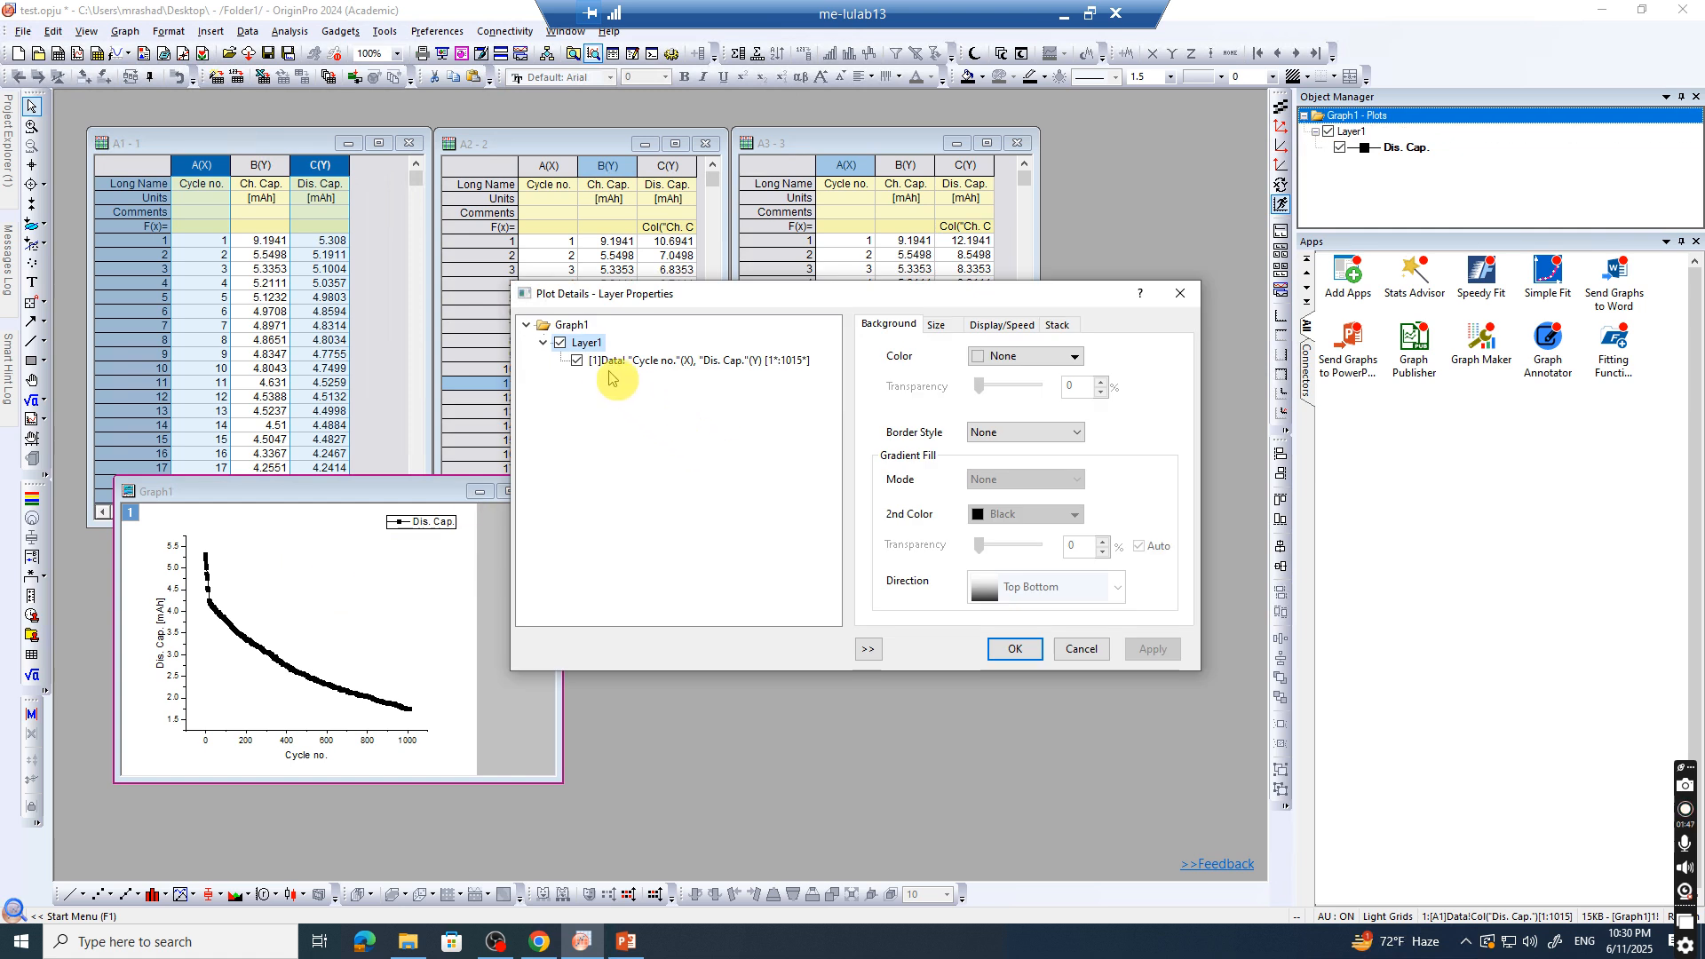
{"action": "mouse_move", "coordinate": [597, 371]}
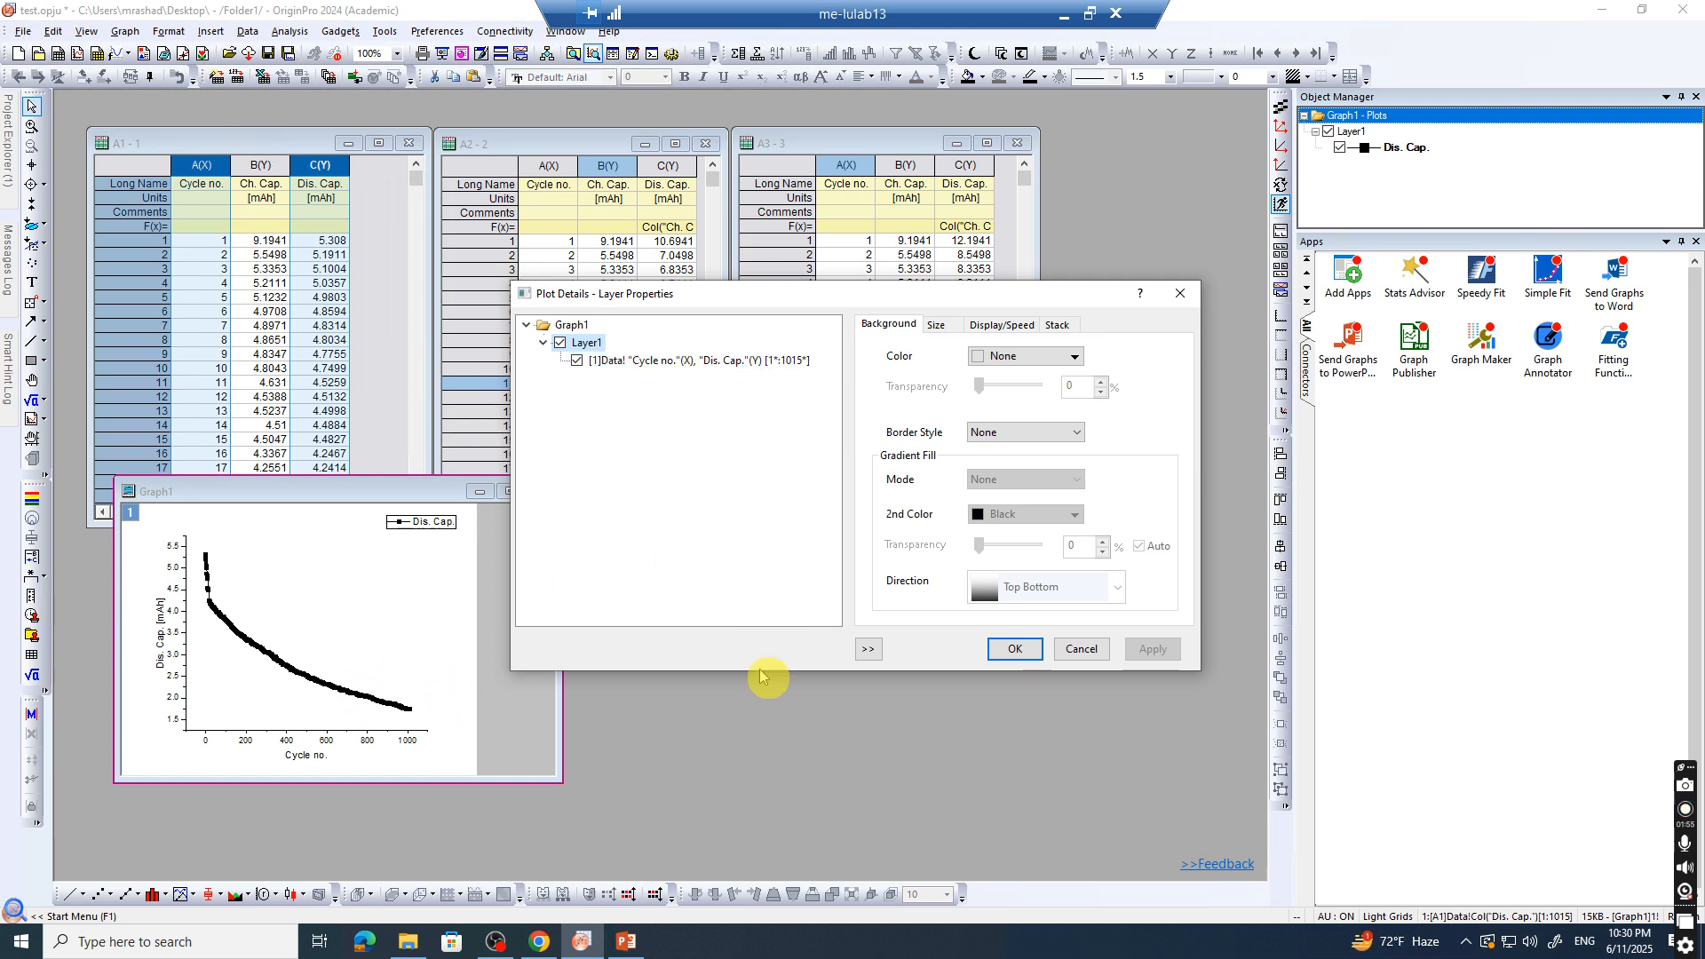
{"action": "left_click", "coordinate": [1012, 650]}
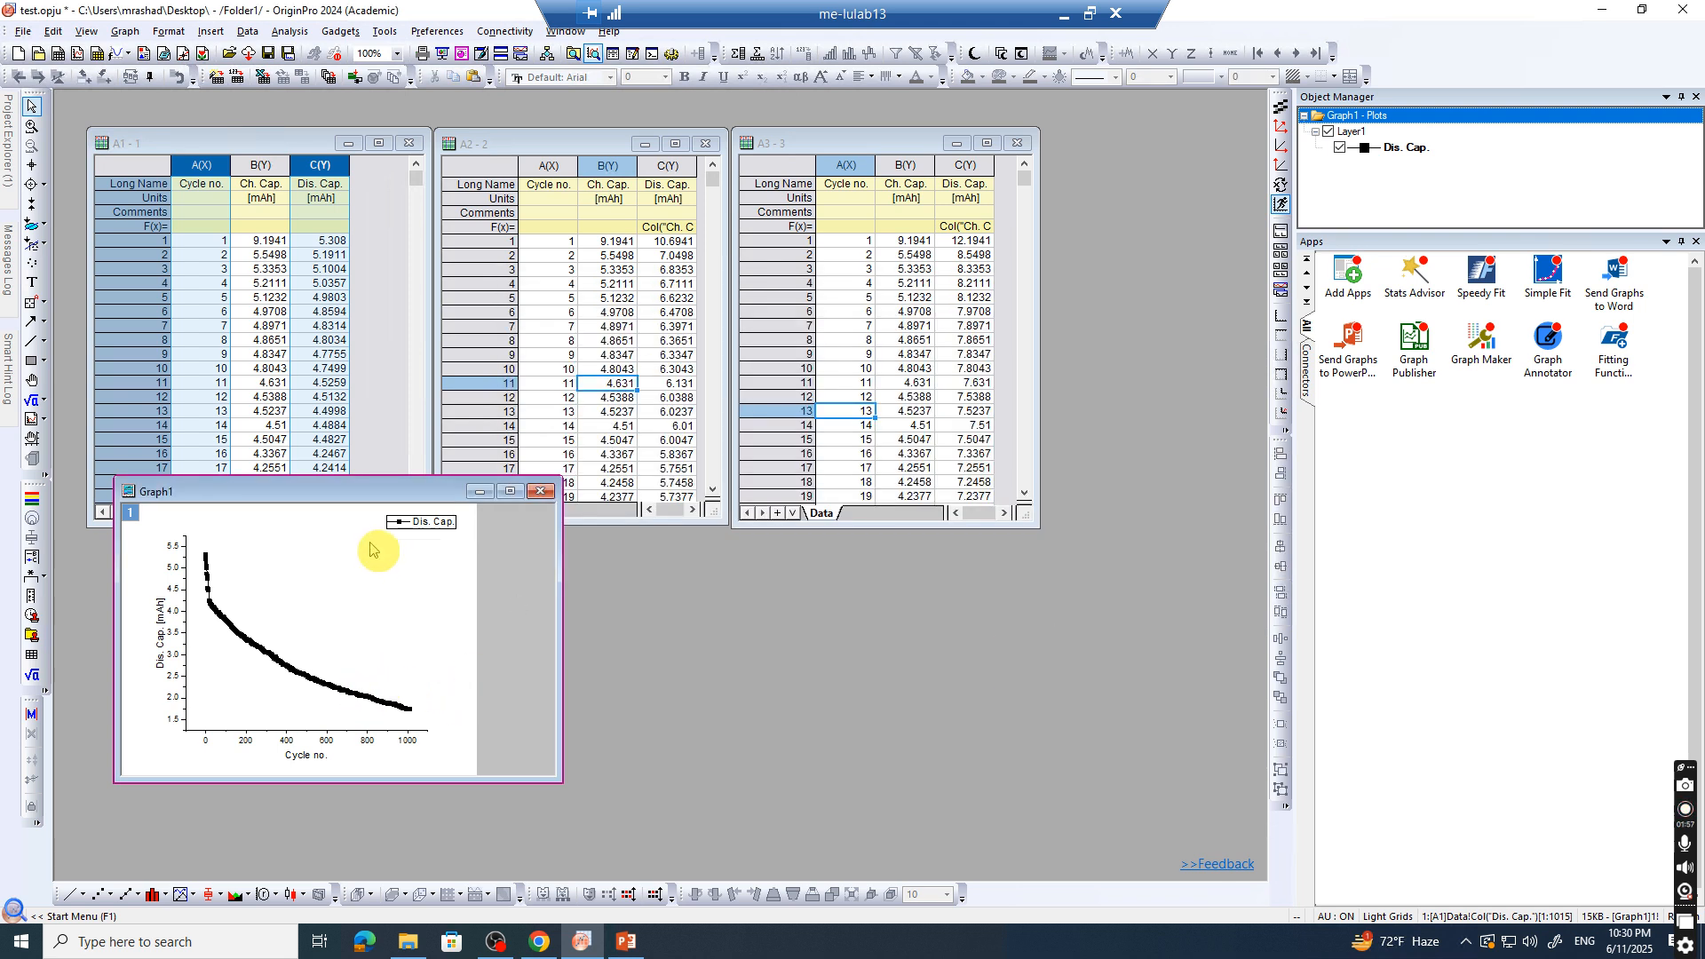
Add the Dis. Cap. column of workbook 2 to the graph's Layer 1 contents
{"action": "right_click", "coordinate": [132, 515]}
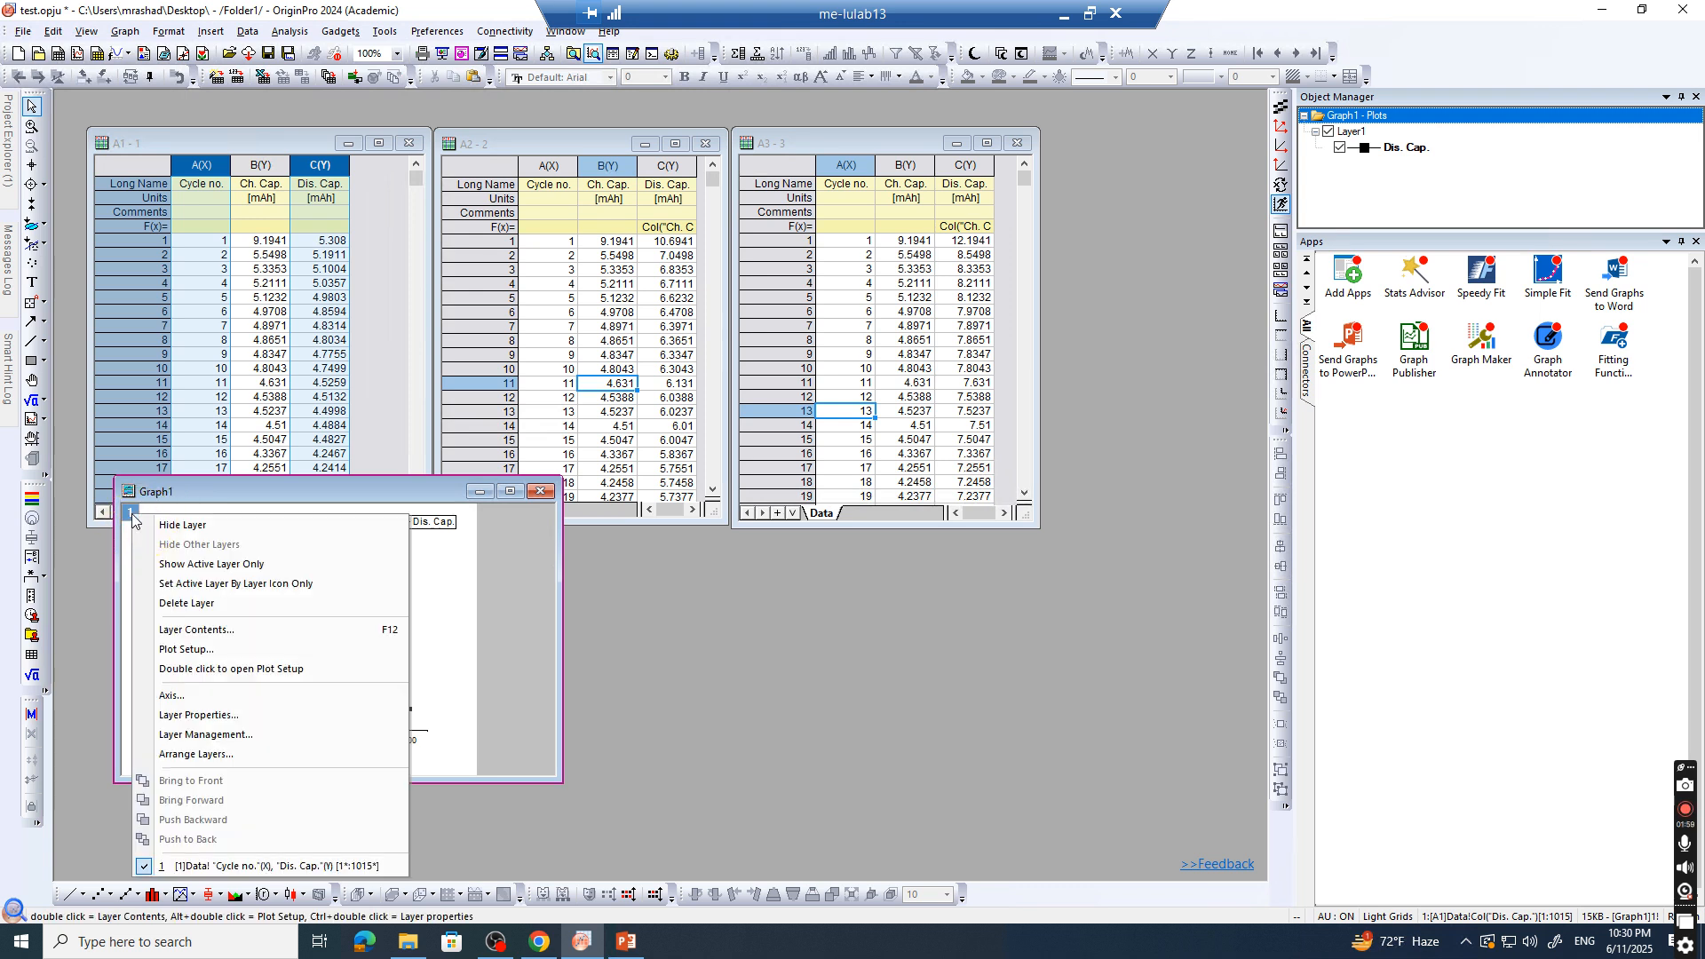
{"action": "left_click", "coordinate": [221, 635]}
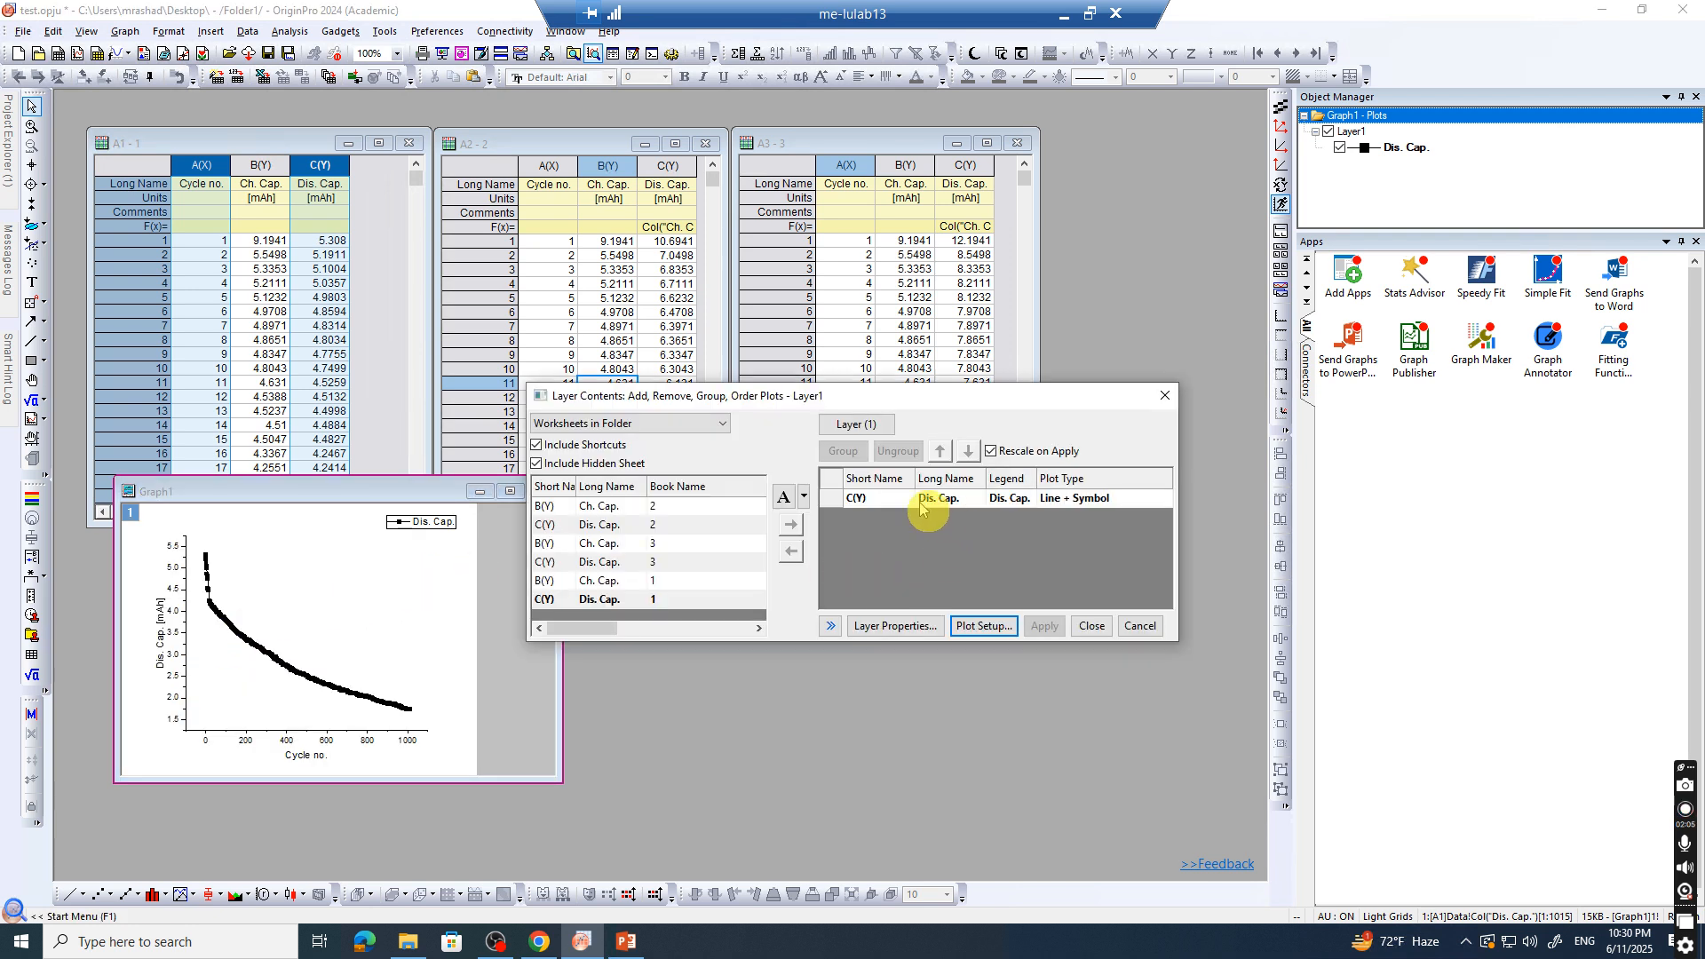
{"action": "left_click", "coordinate": [857, 506]}
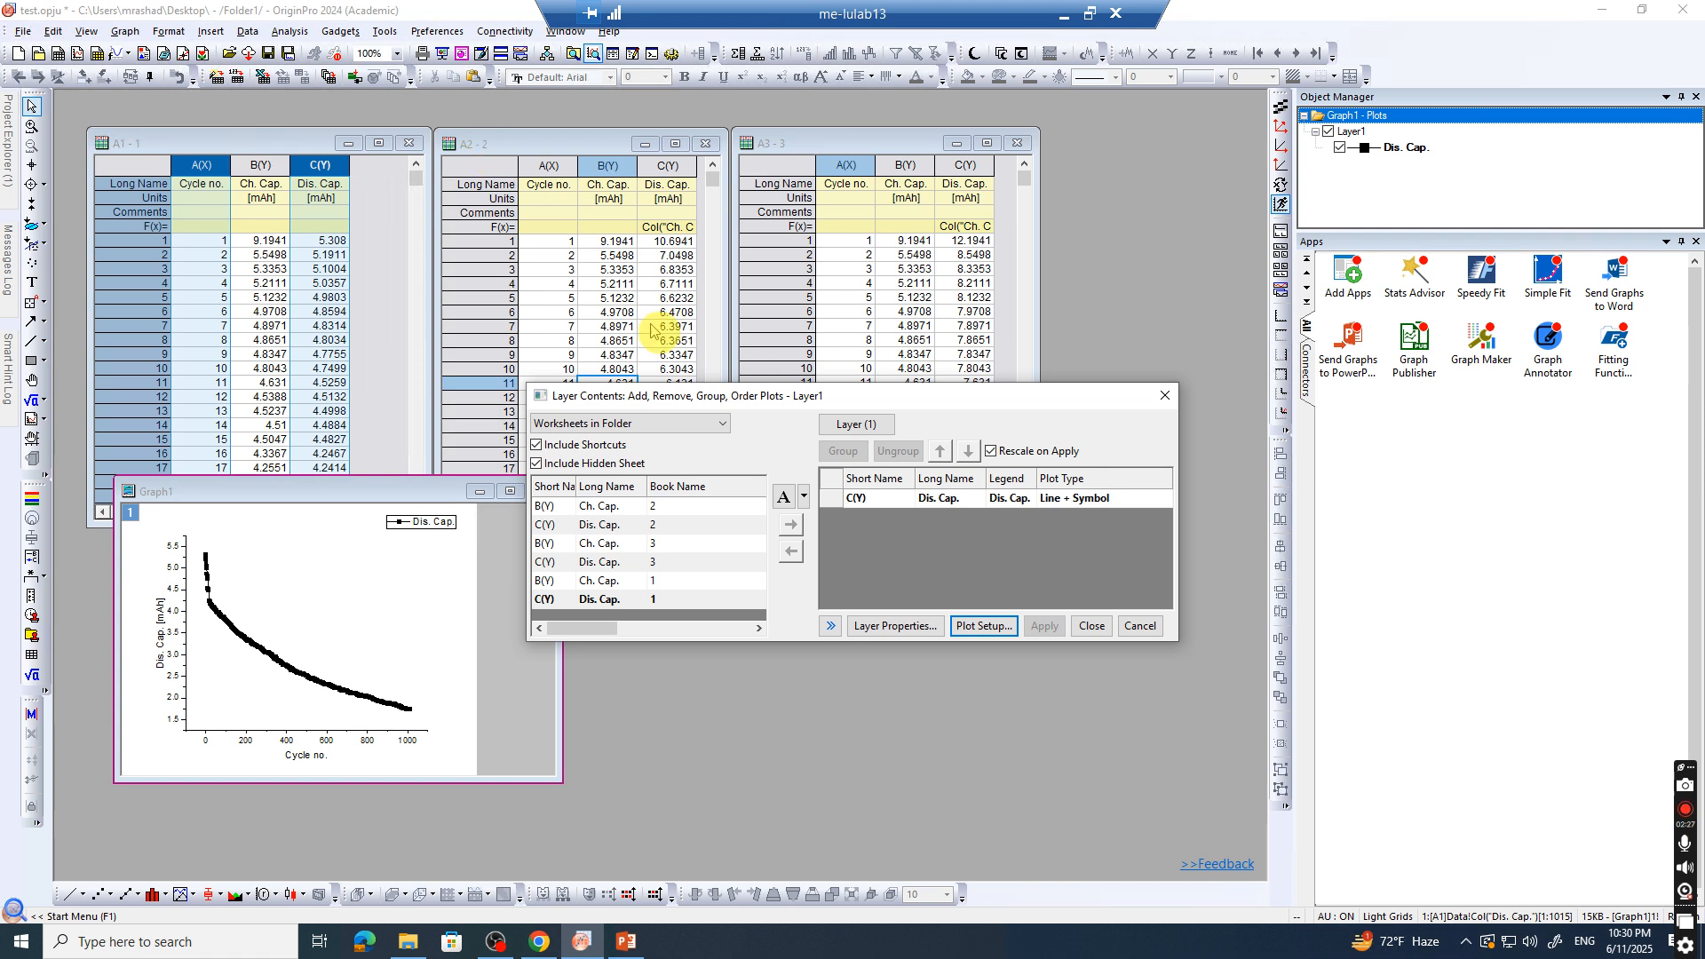
{"action": "left_click", "coordinate": [657, 511]}
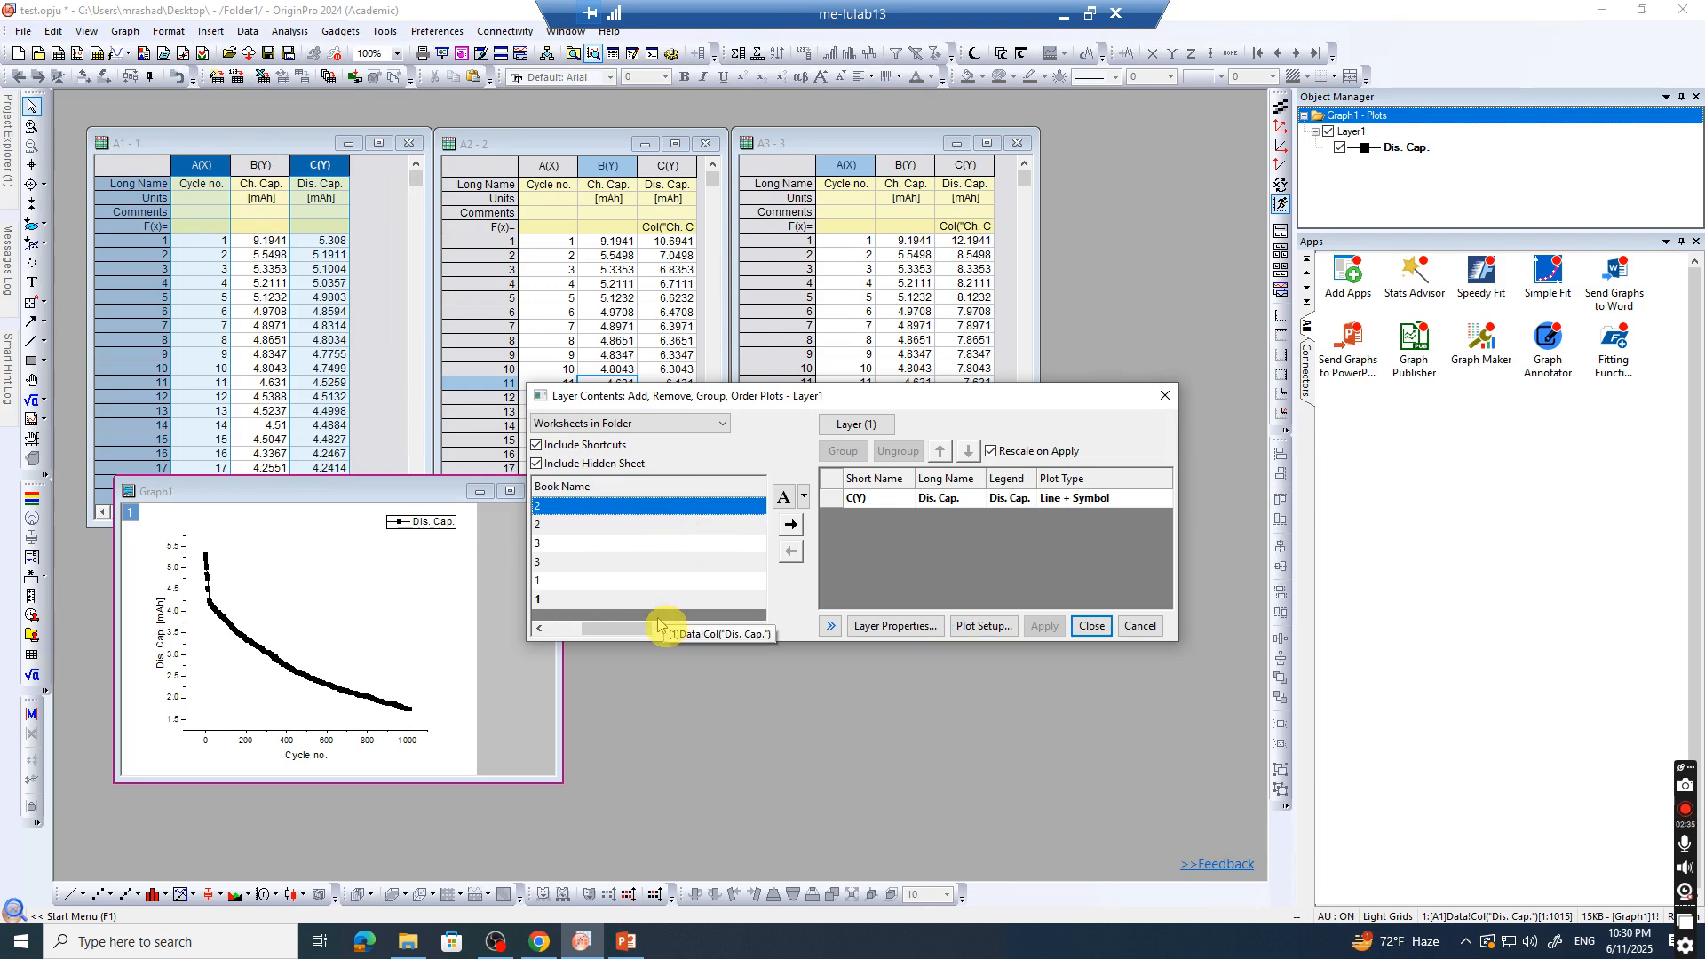
{"action": "left_click_drag", "start_coordinate": [648, 627], "coordinate": [609, 652]}
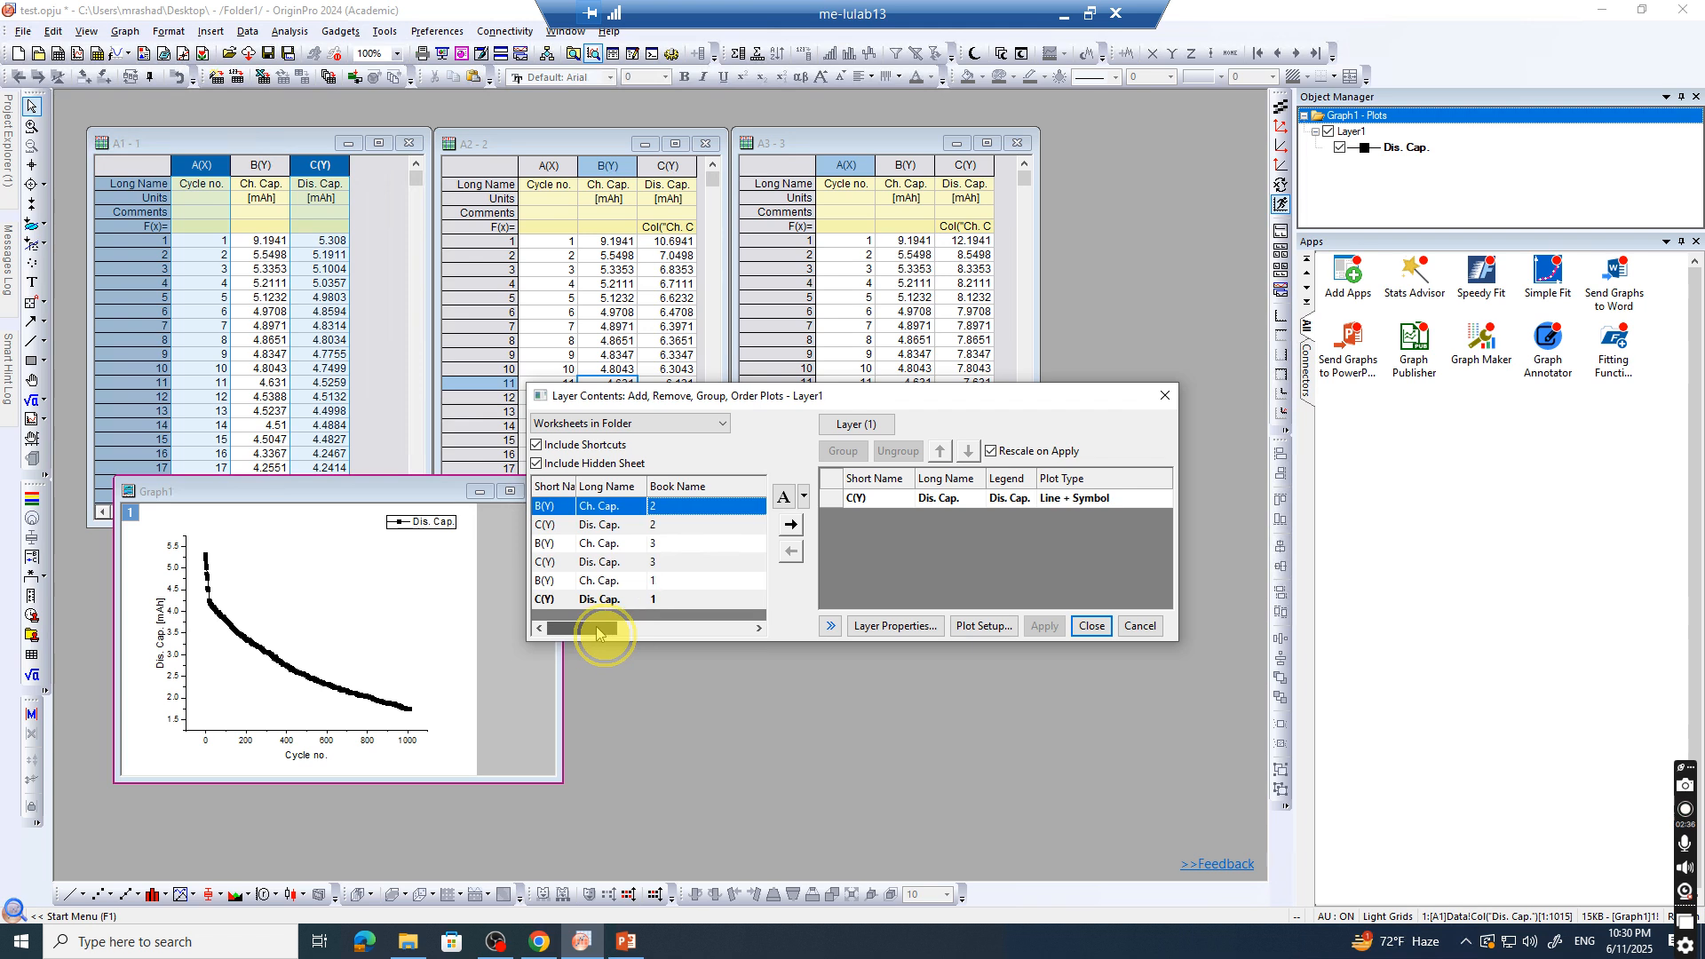
{"action": "left_click", "coordinate": [569, 525]}
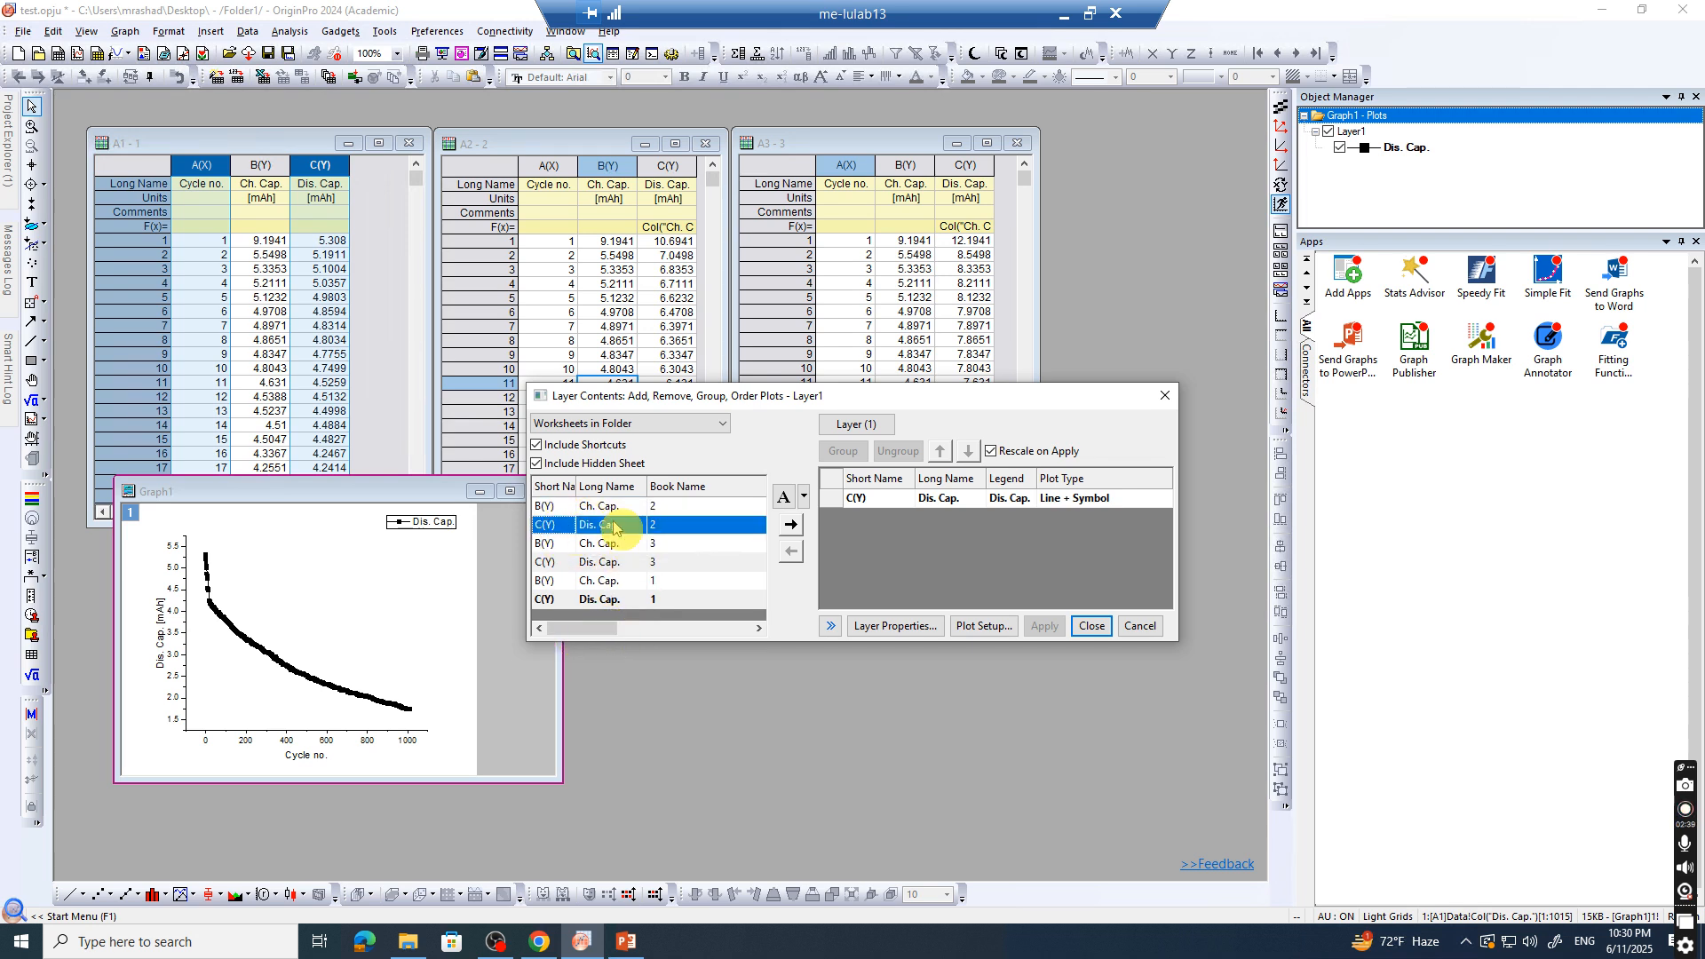
{"action": "left_click", "coordinate": [789, 525]}
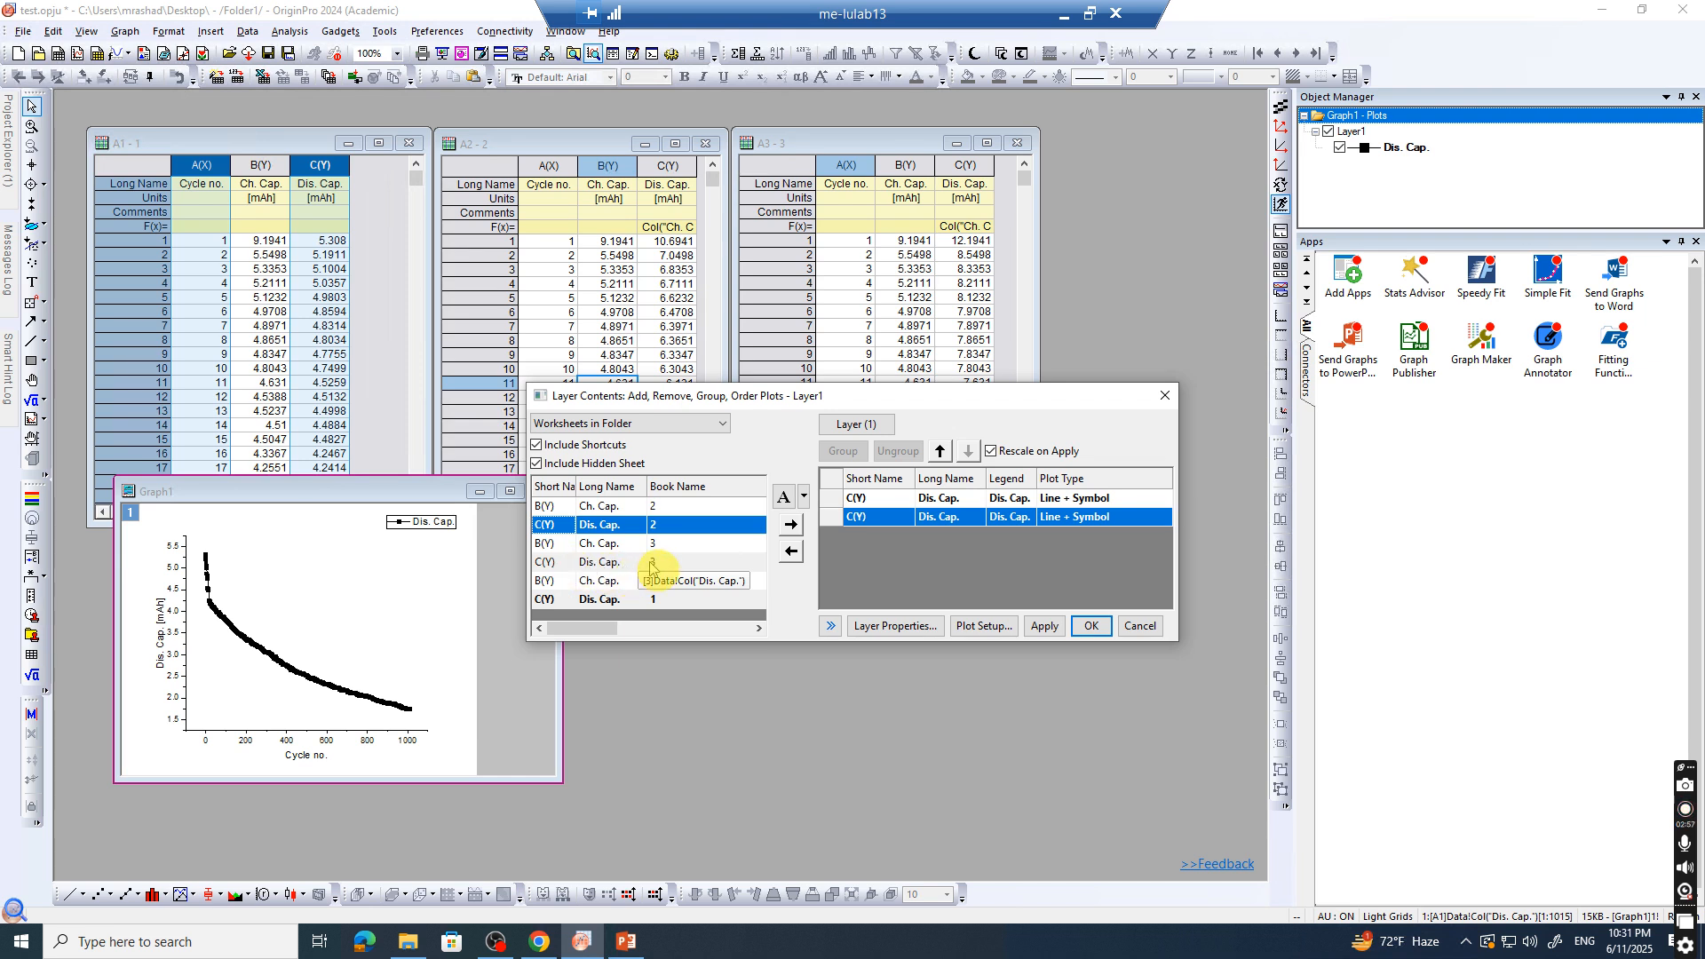
Add the Dis. Cap. column of workbook 3 to the same layer and apply the added plots to the graph
{"action": "left_click", "coordinate": [555, 569]}
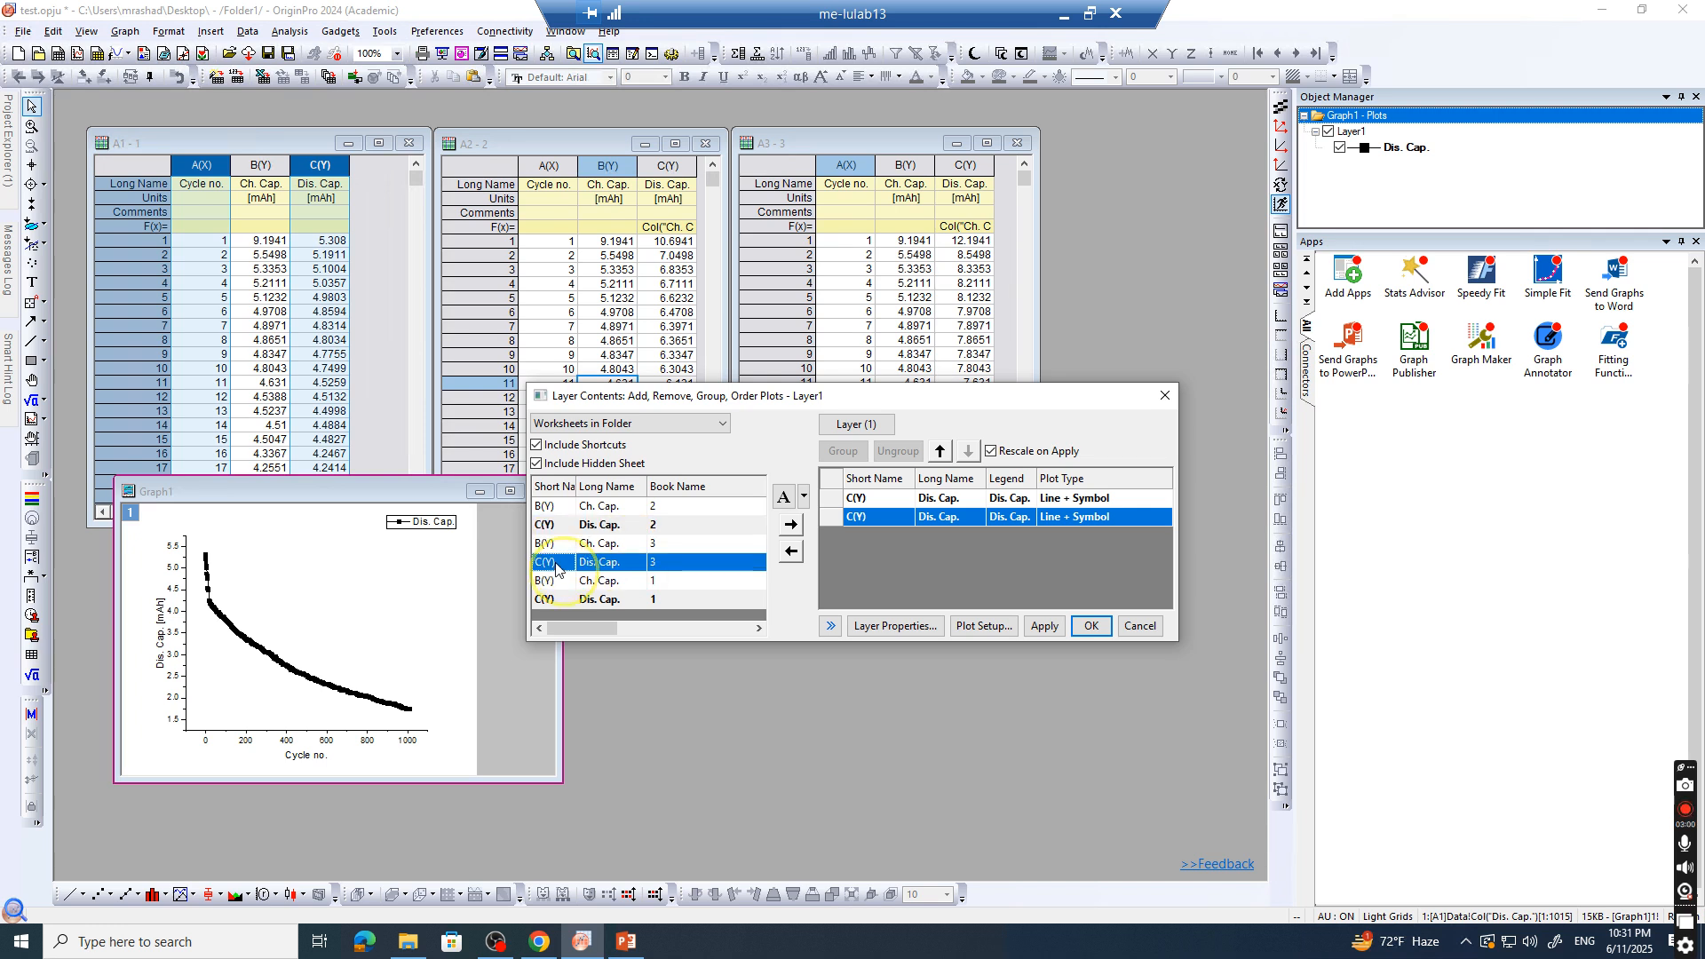
{"action": "left_click", "coordinate": [791, 527]}
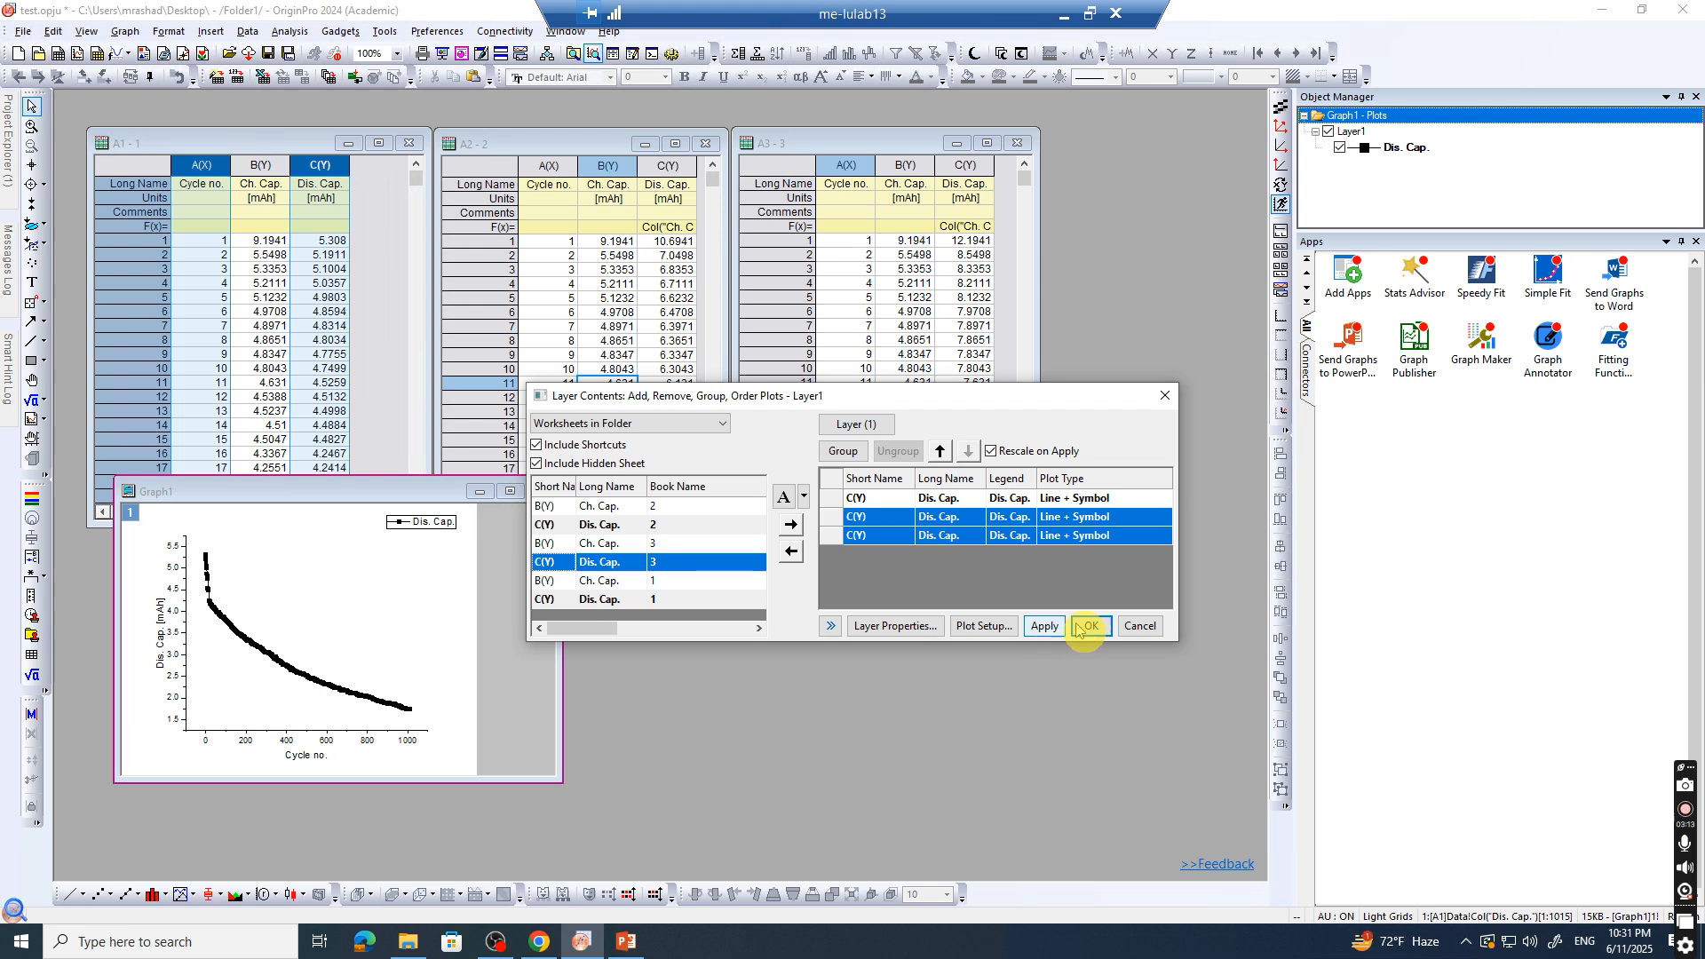
{"action": "left_click", "coordinate": [1046, 626]}
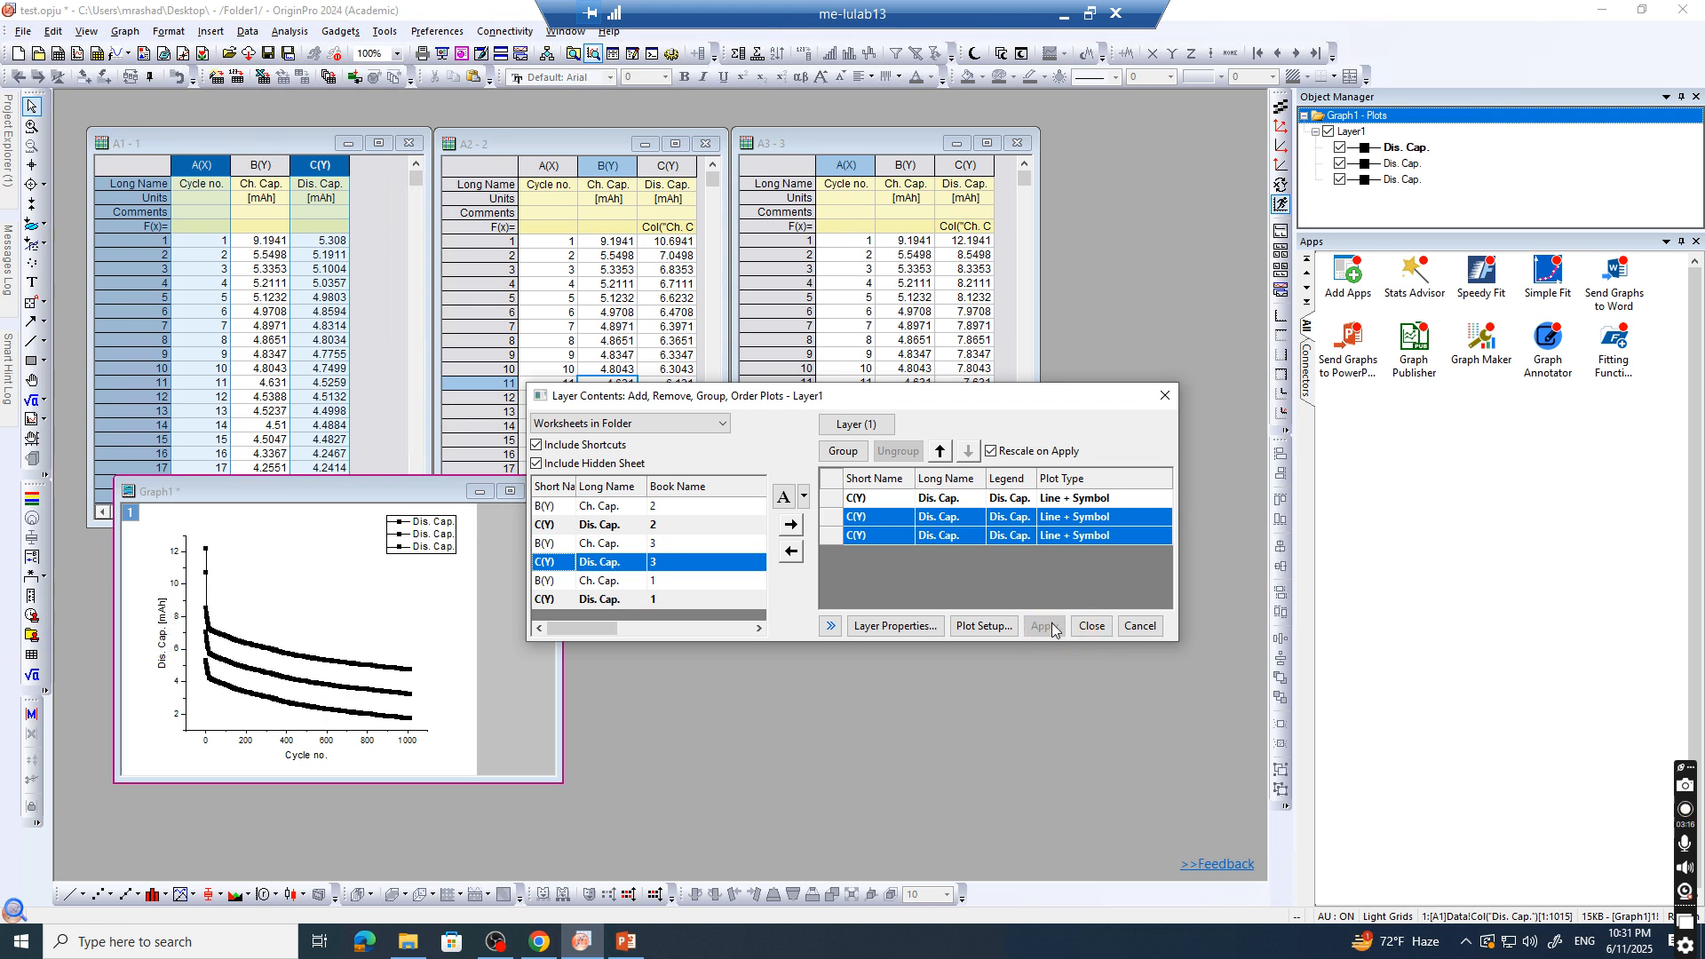
{"action": "left_click", "coordinate": [1165, 396]}
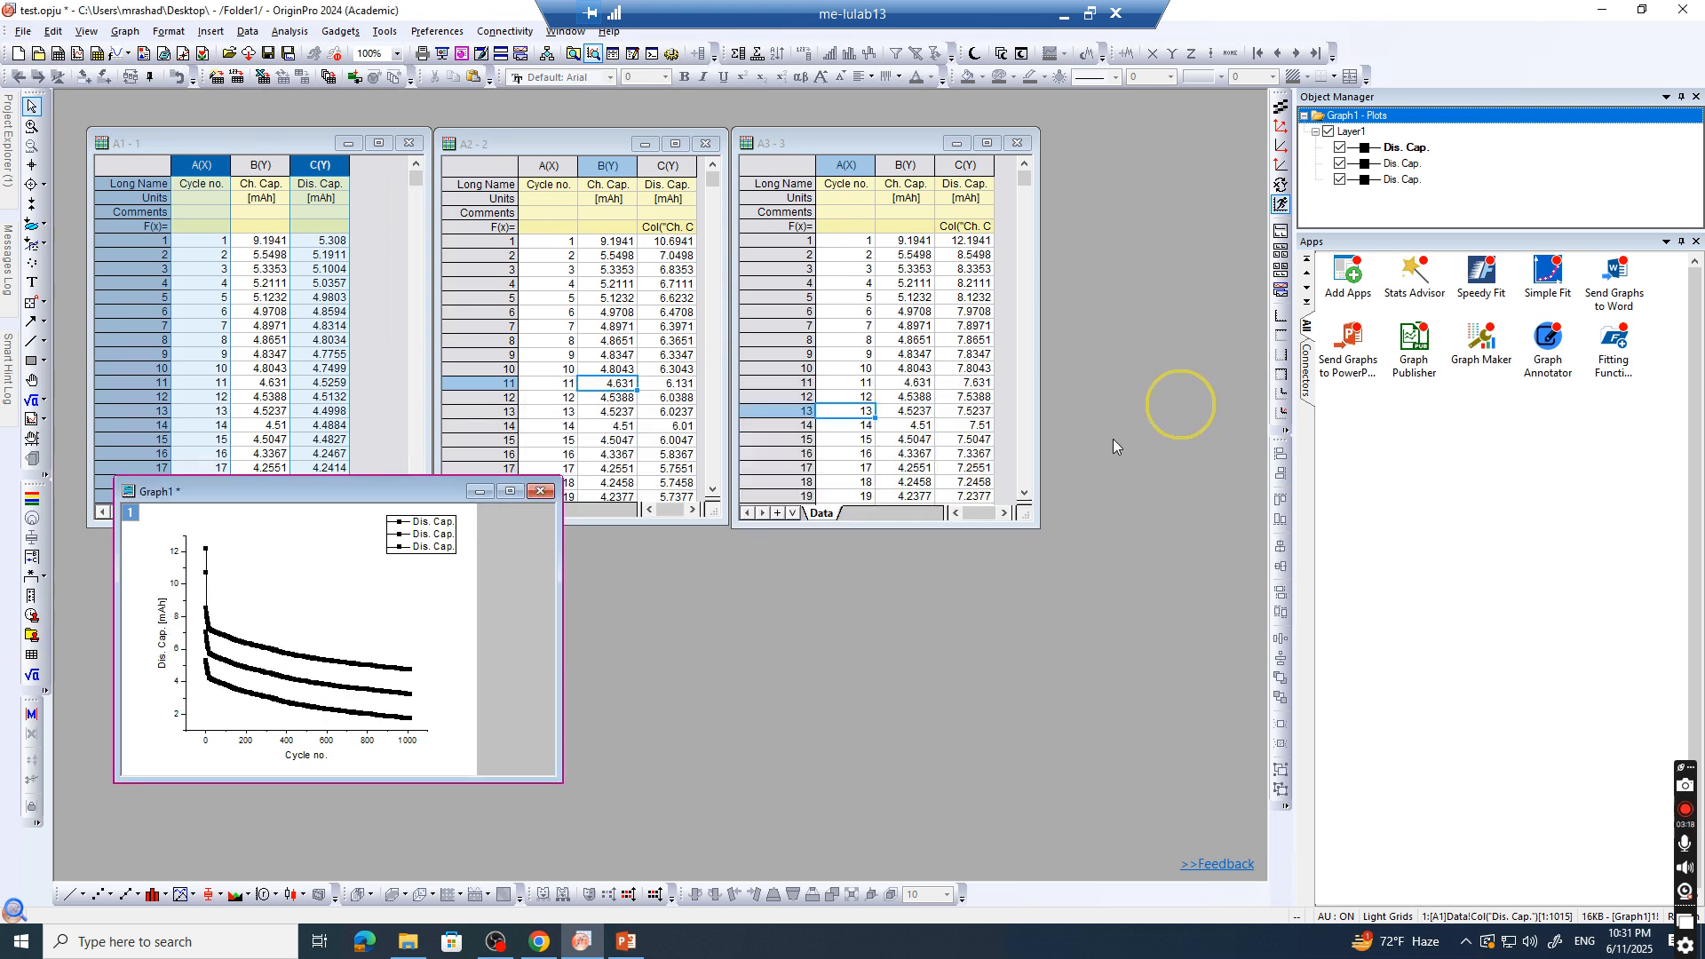
{"action": "left_click", "coordinate": [280, 662]}
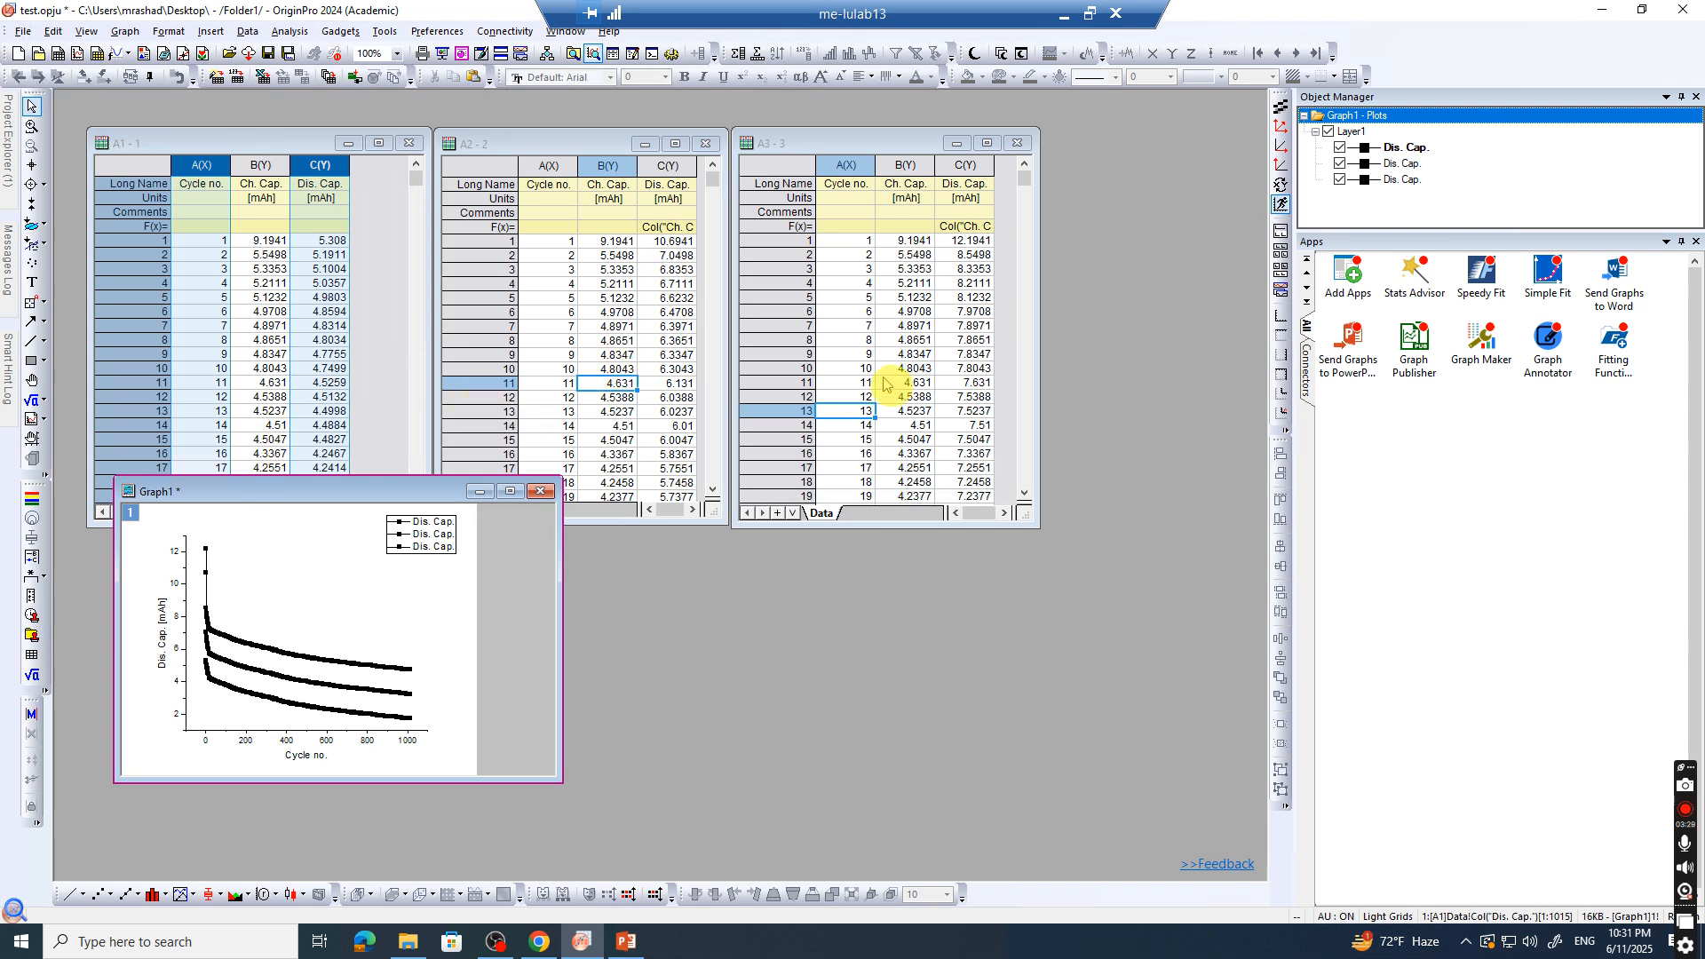
{"action": "left_click", "coordinate": [307, 607]}
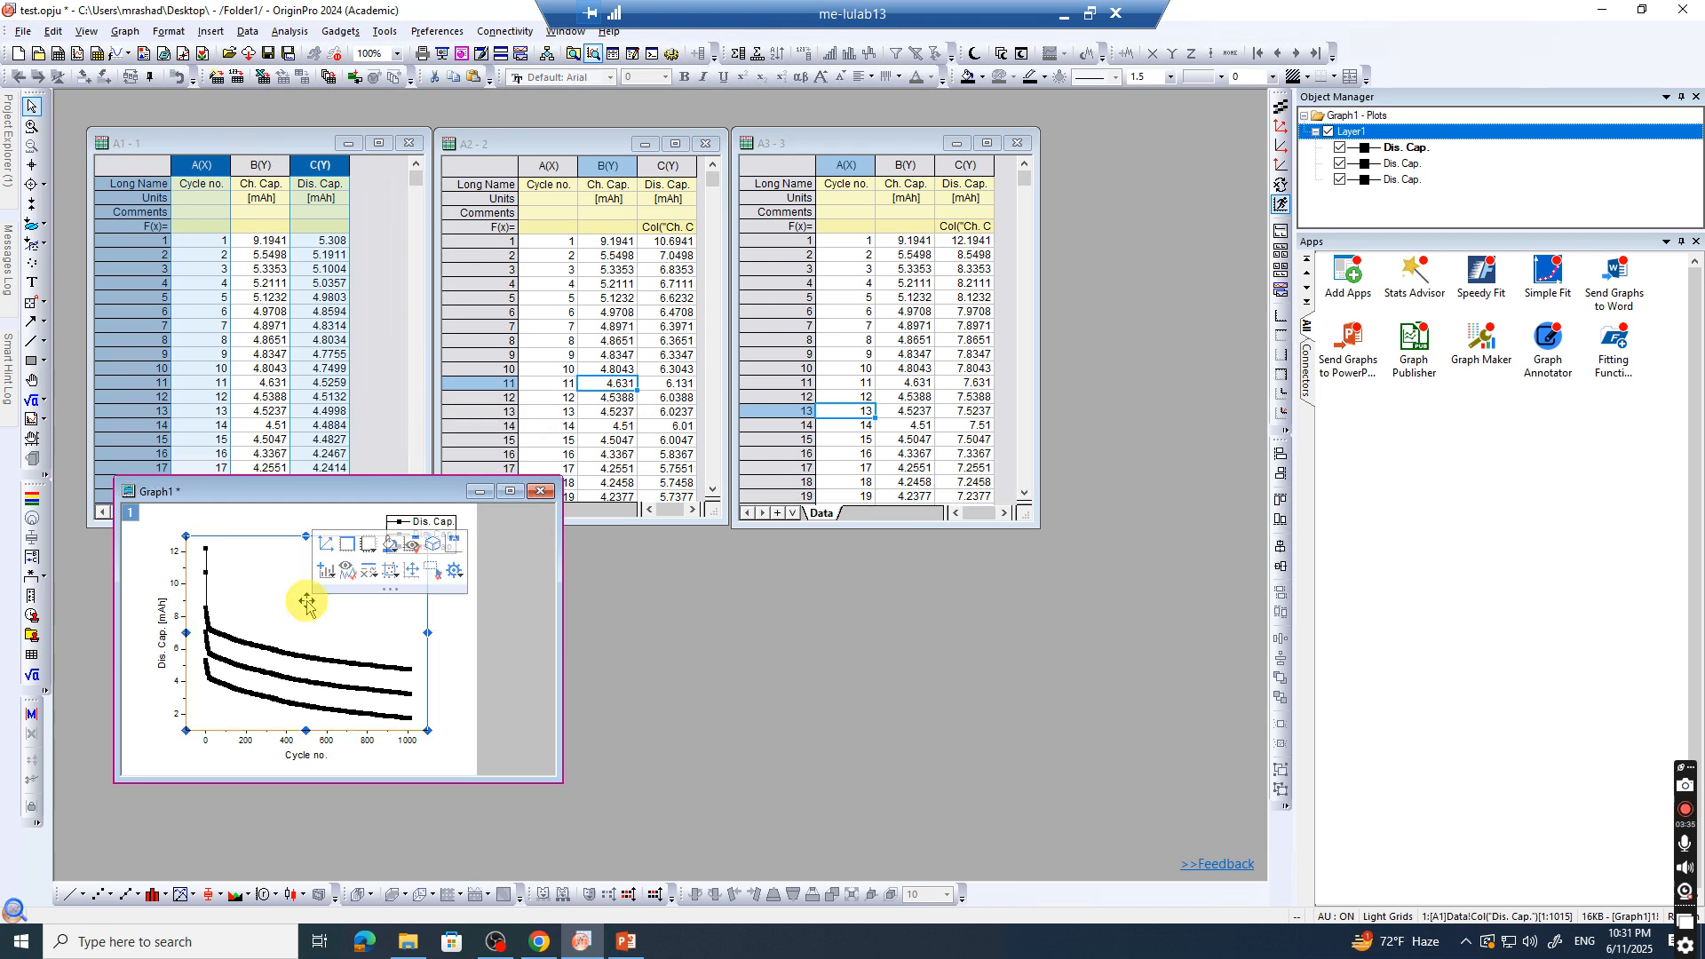
{"action": "left_click", "coordinate": [497, 657]}
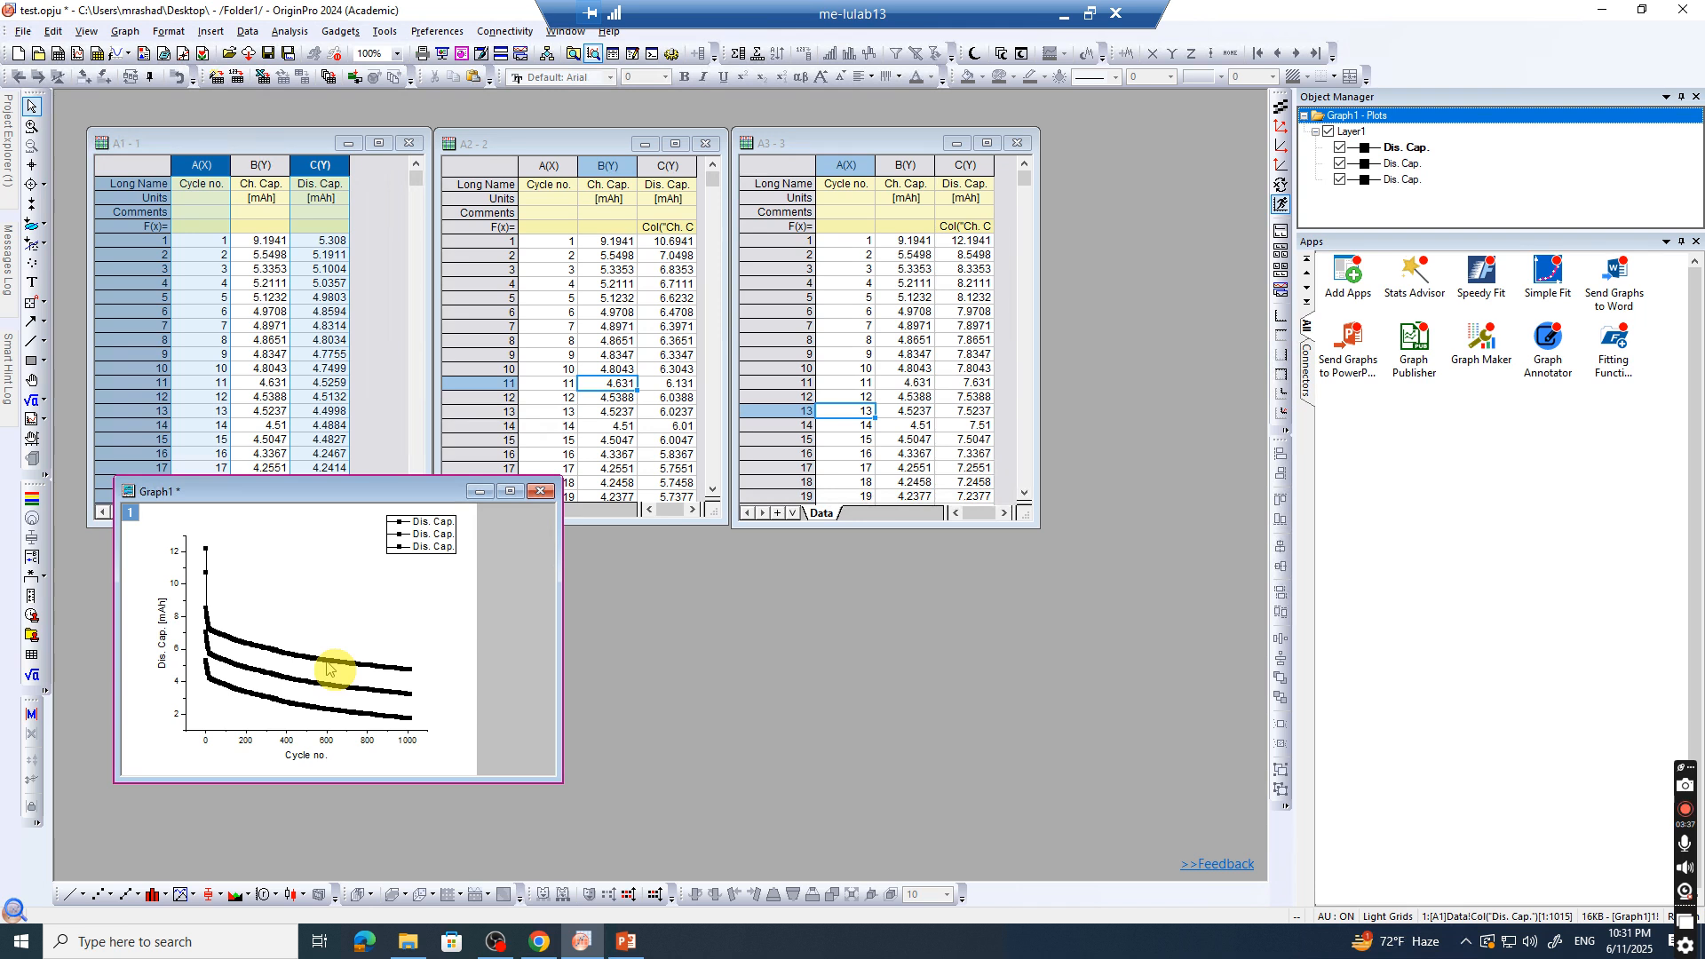
Change the plot symbol of the uppermost curve, from workbook 3, to an open up-pointing triangle
{"action": "double_click", "coordinate": [328, 668]}
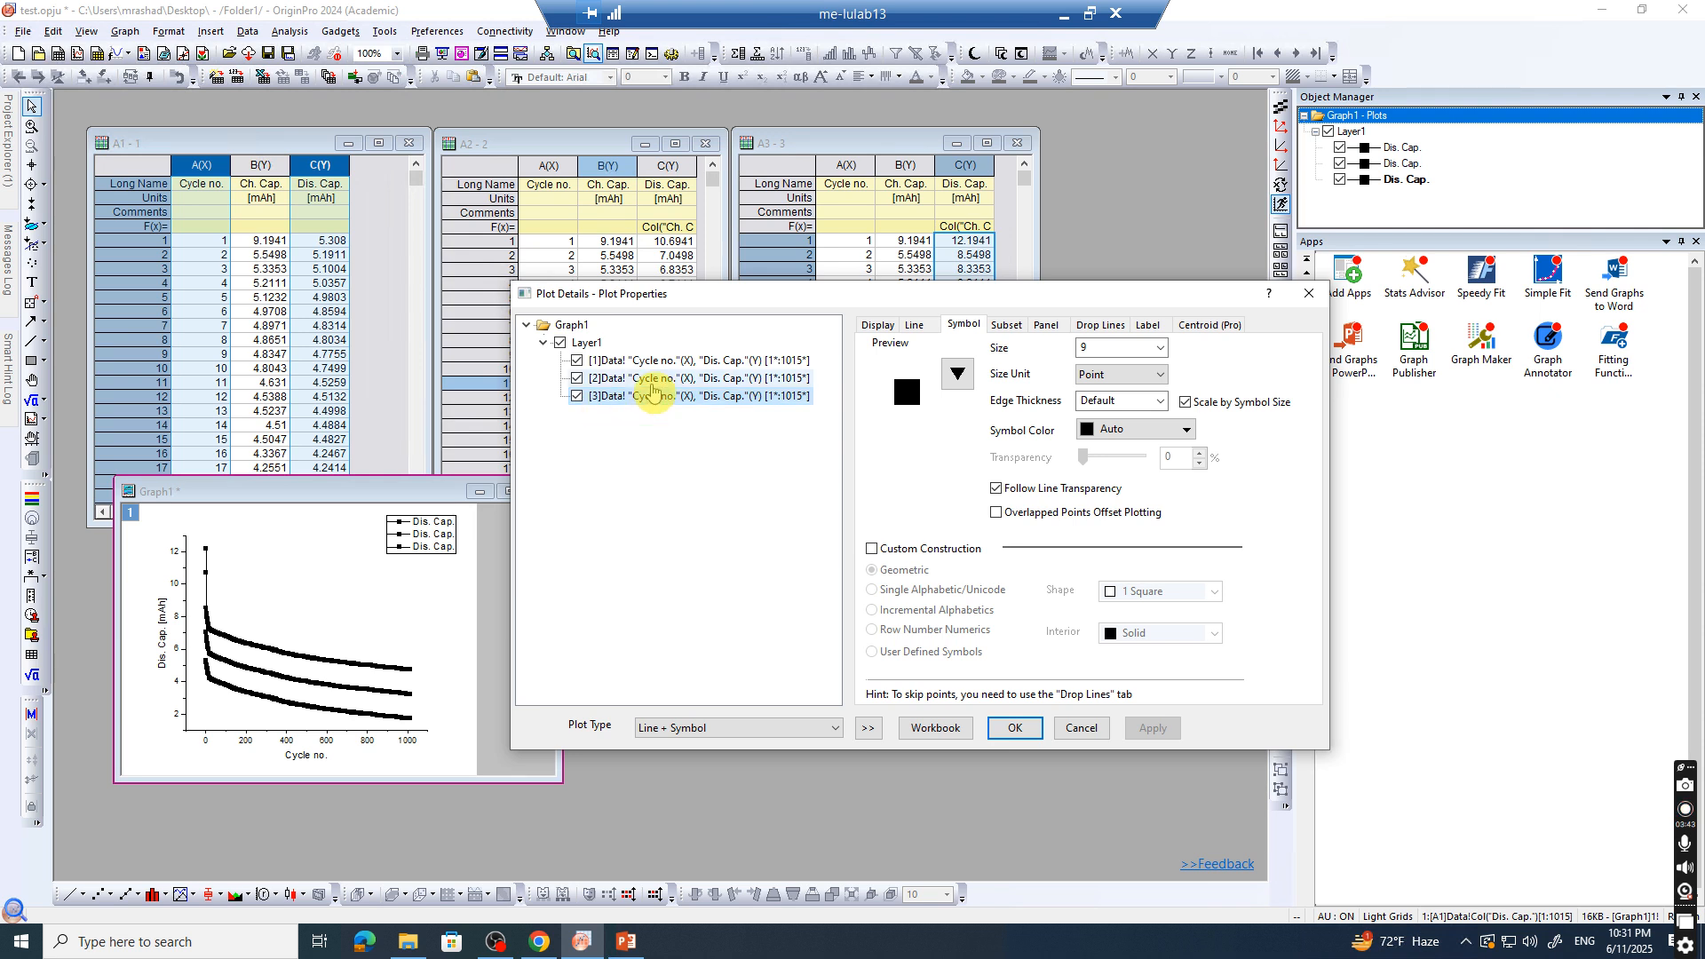
{"action": "left_click", "coordinate": [957, 374]}
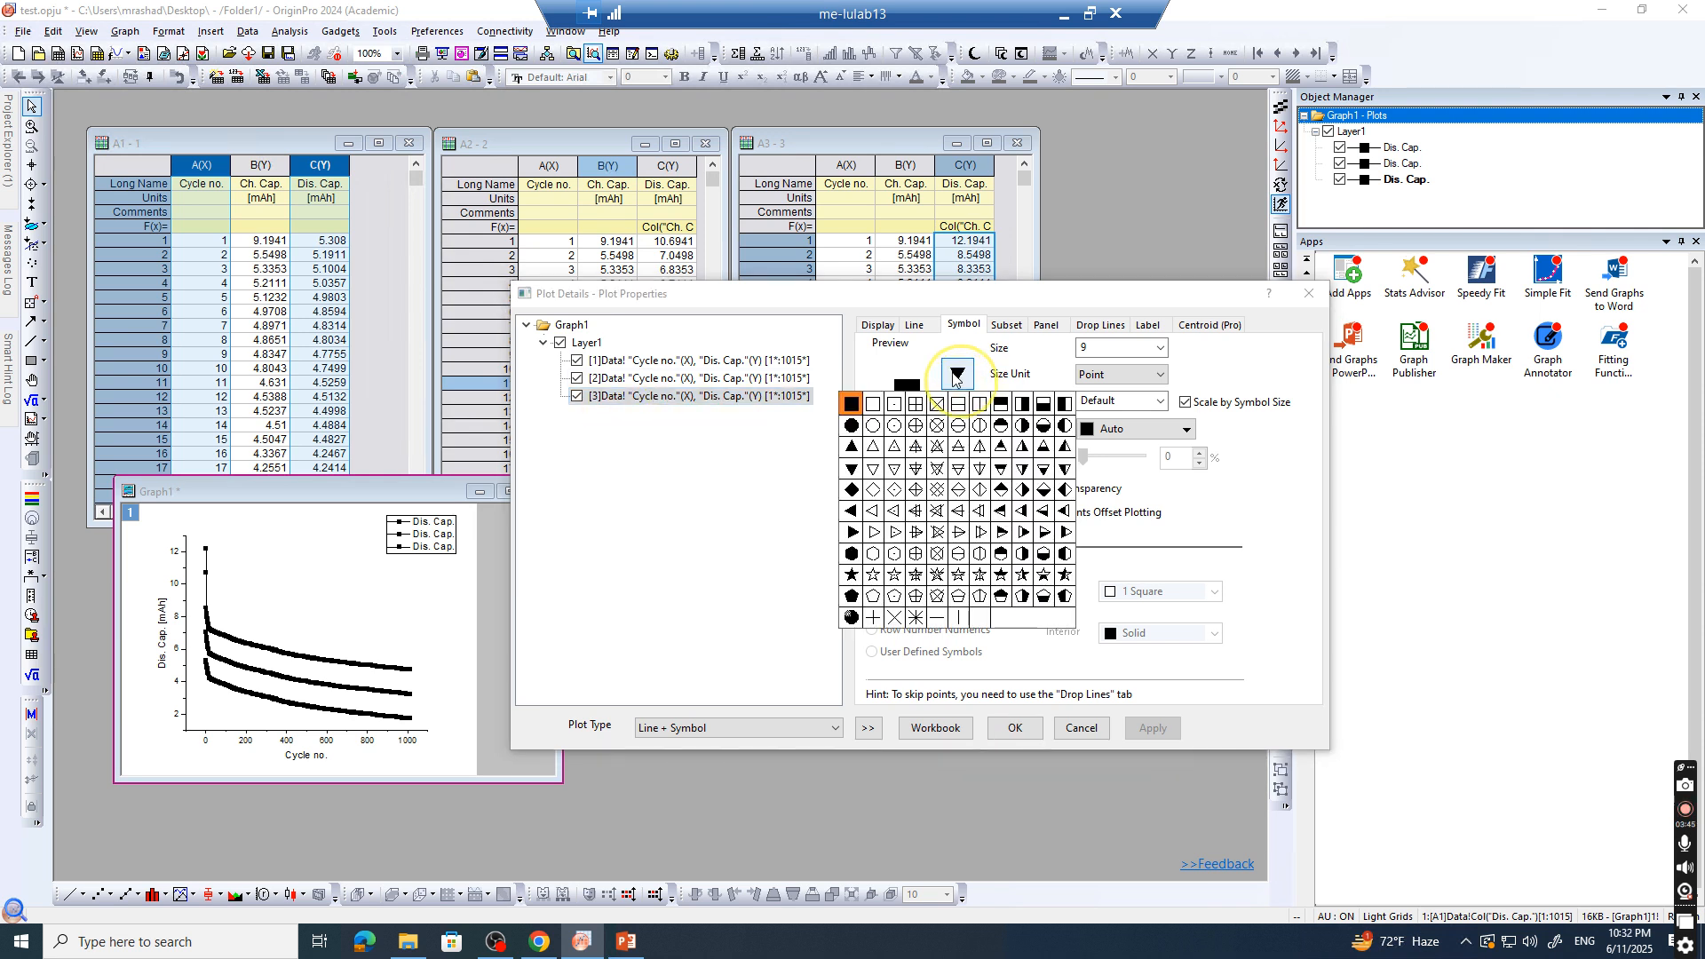
{"action": "left_click", "coordinate": [886, 450]}
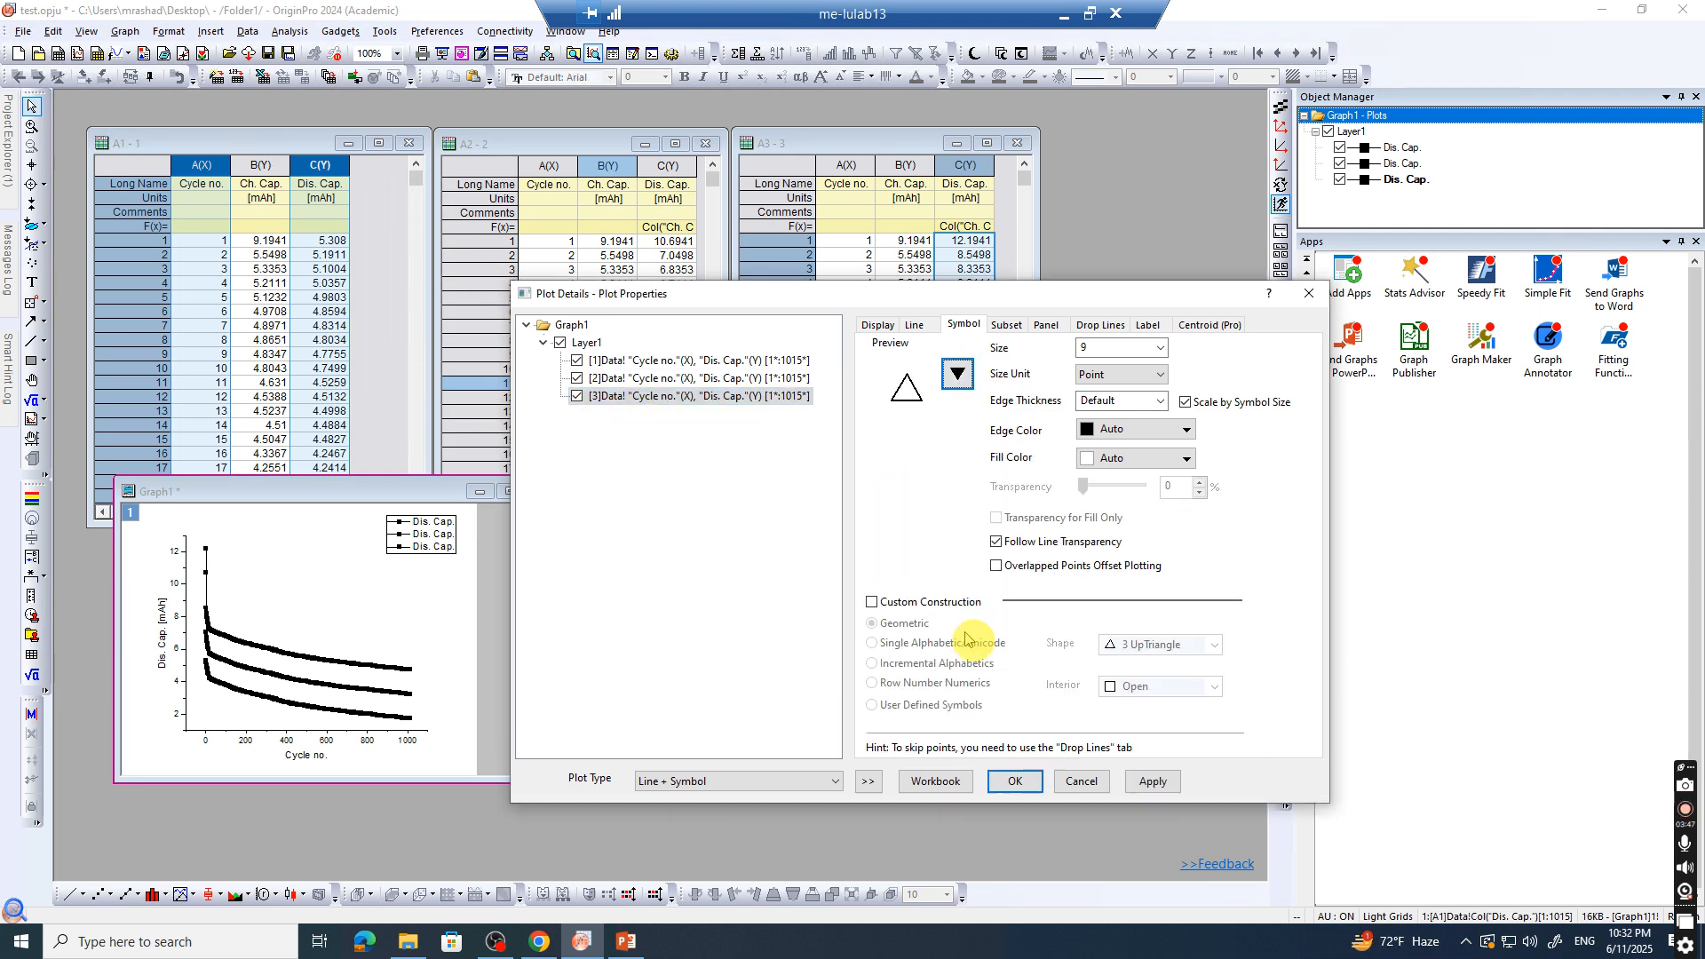
{"action": "left_click", "coordinate": [1015, 783]}
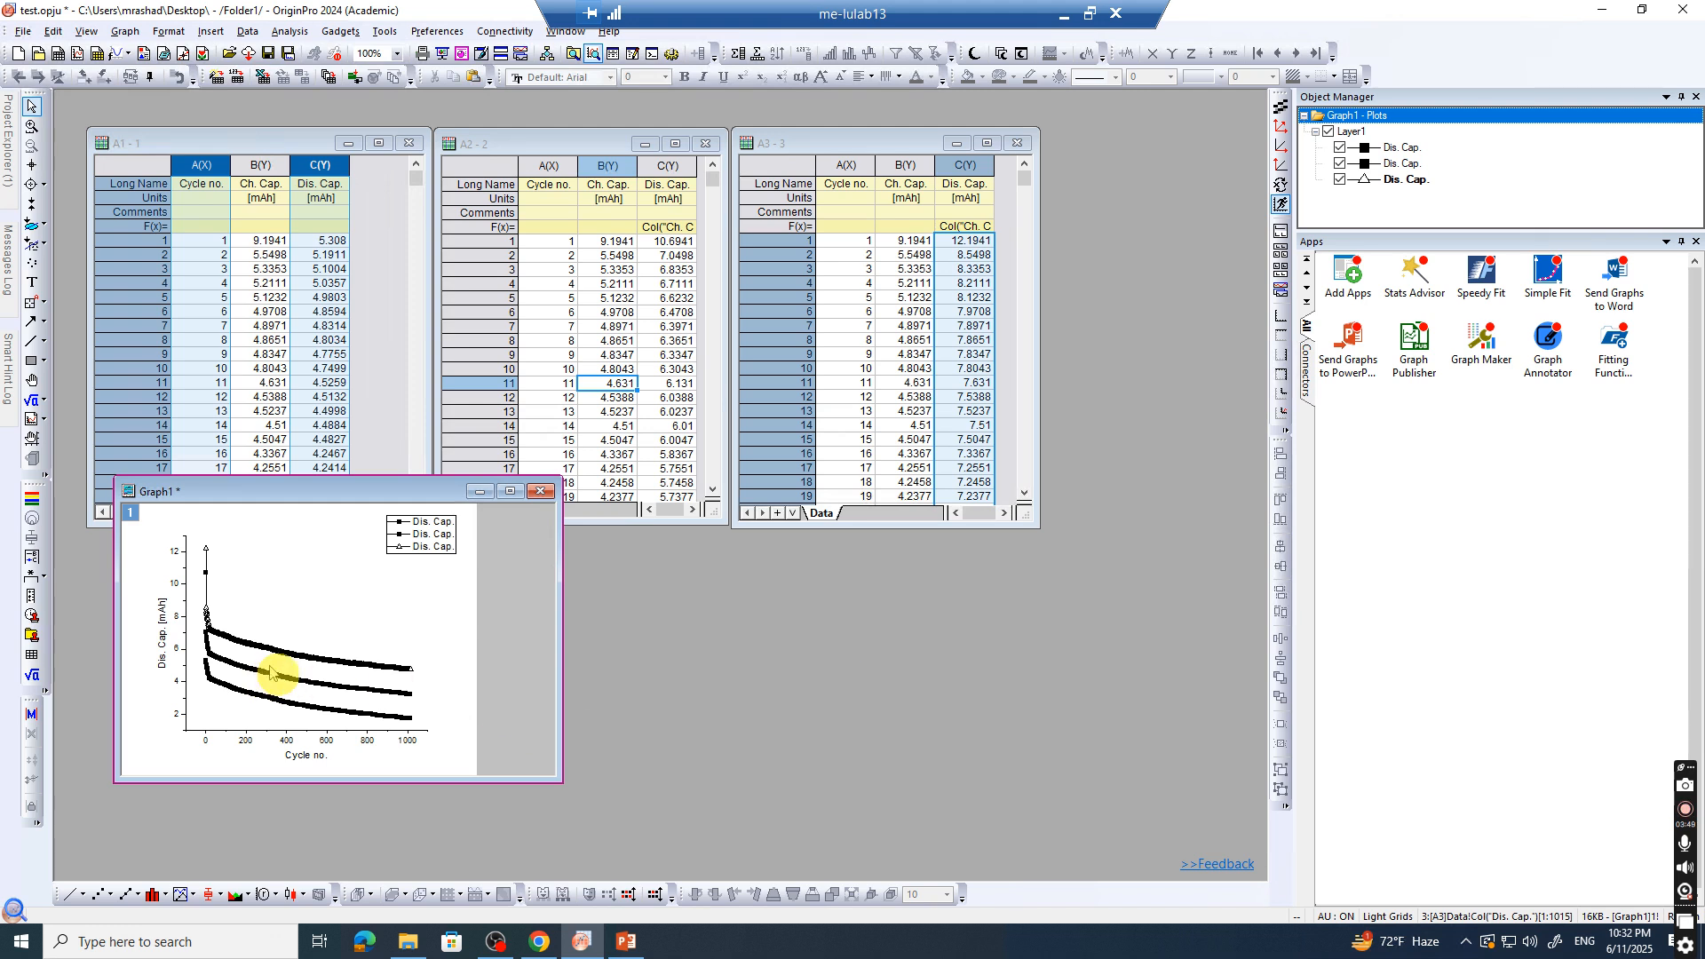
Set the symbol edge color of the uppermost curve to Red
{"action": "double_click", "coordinate": [293, 657]}
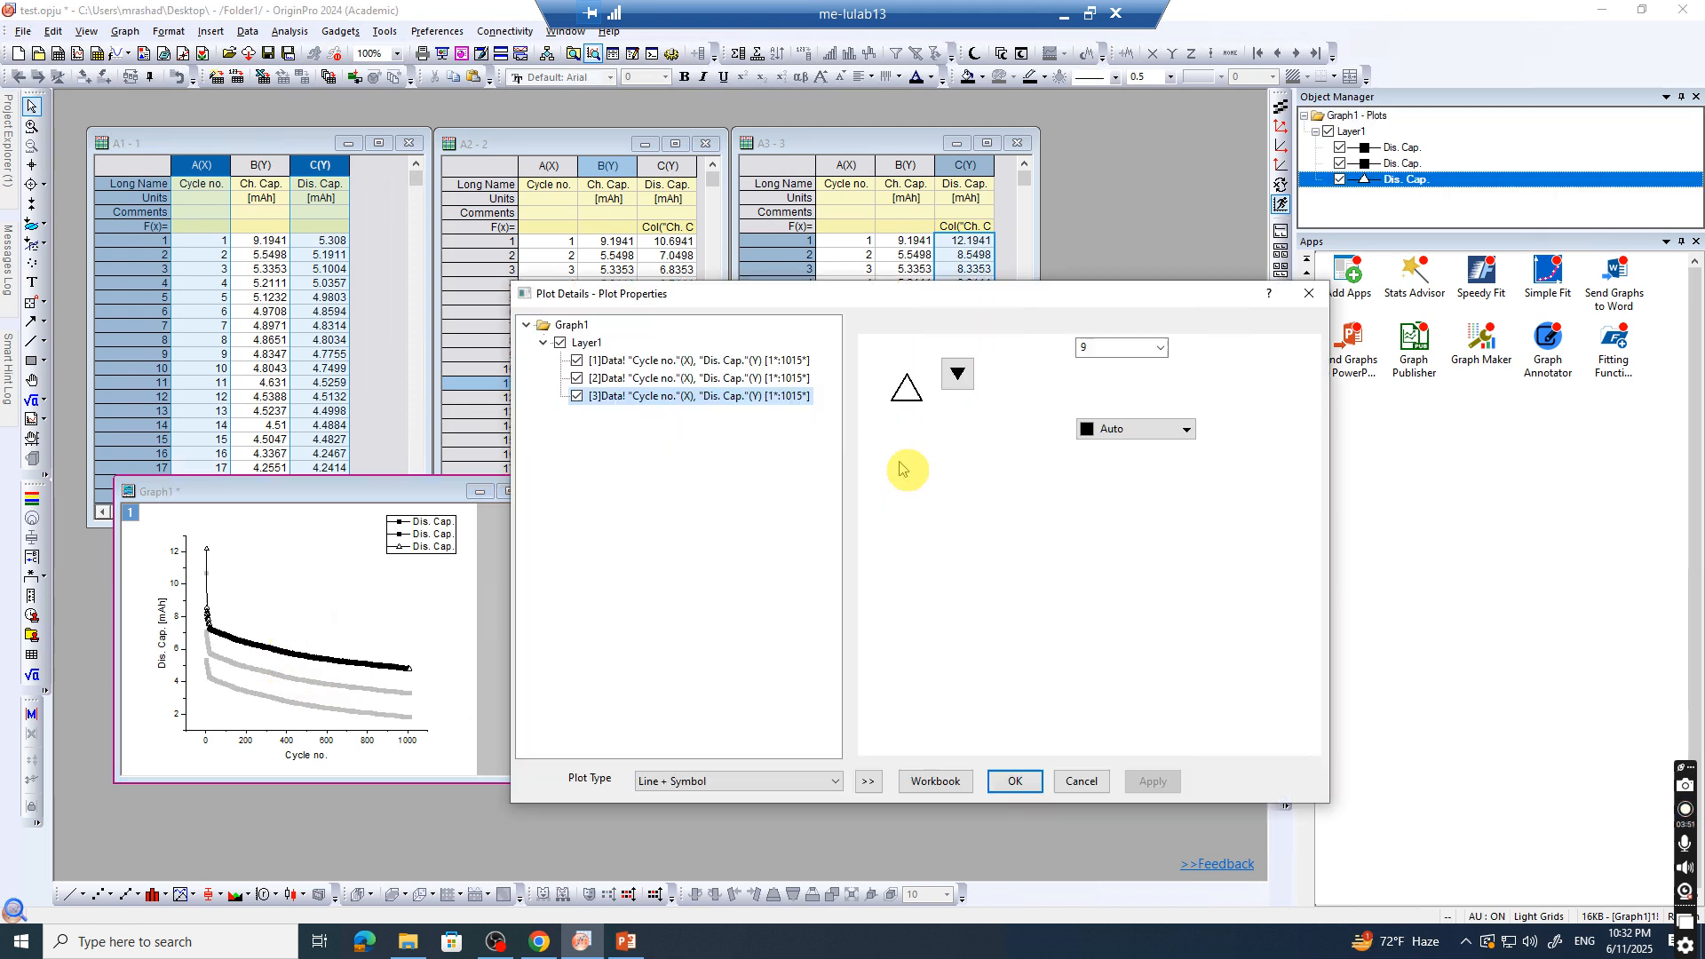
{"action": "left_click", "coordinate": [1104, 435]}
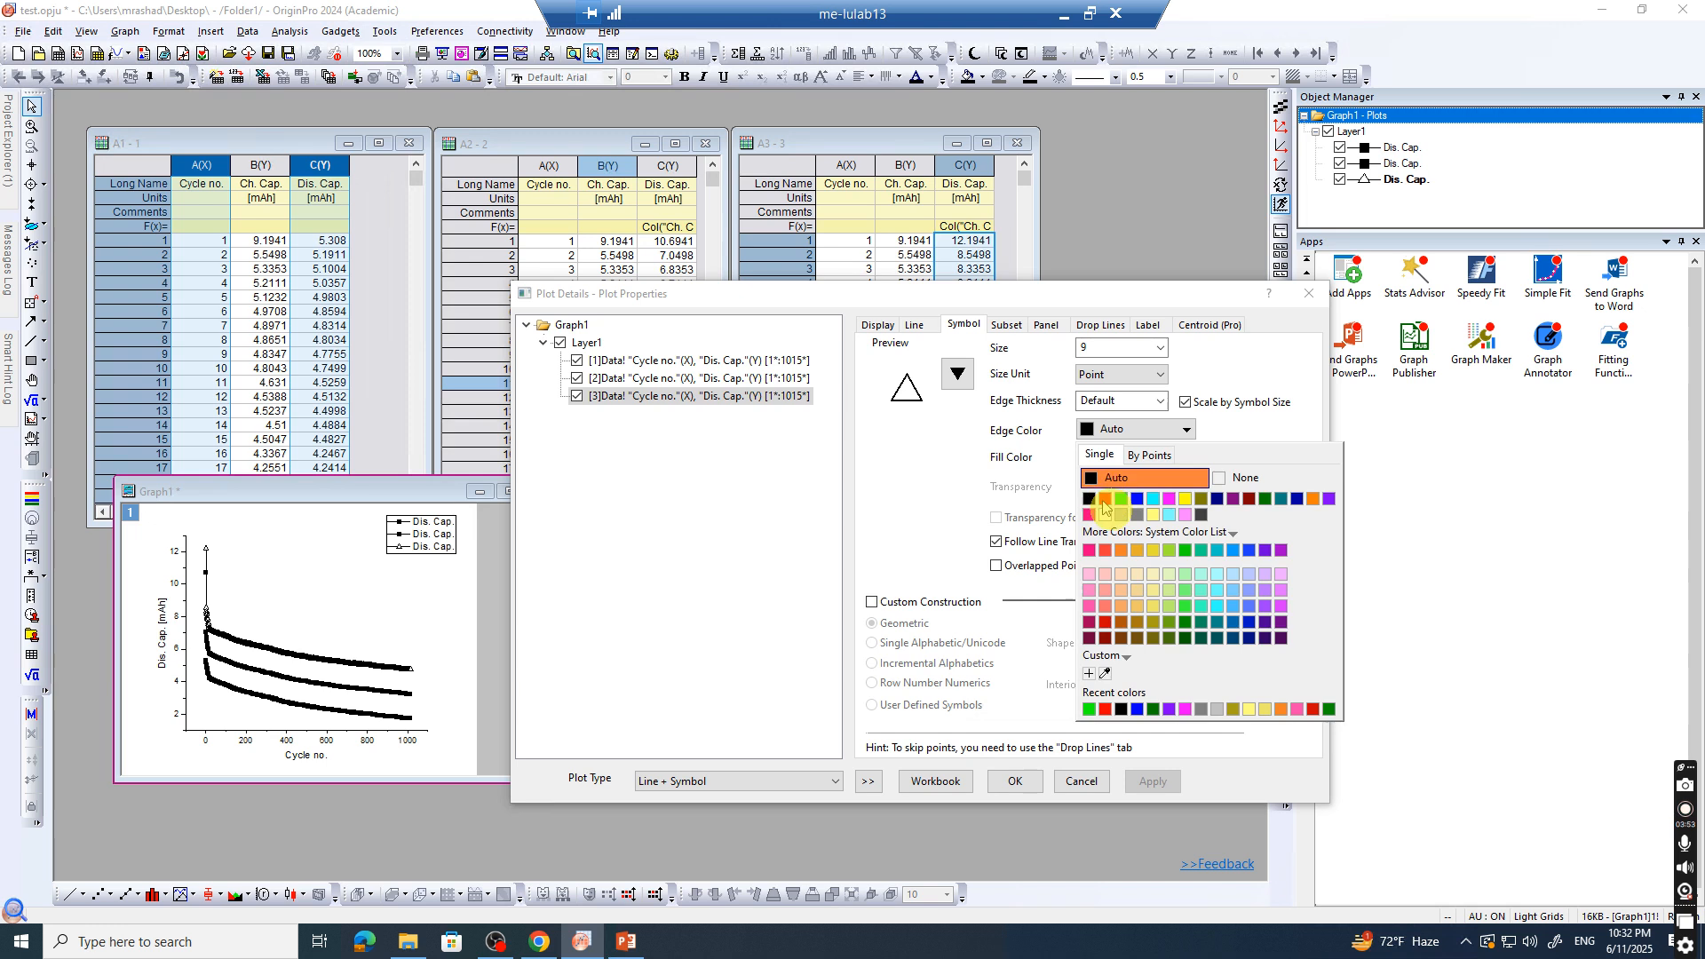
{"action": "left_click", "coordinate": [1104, 500]}
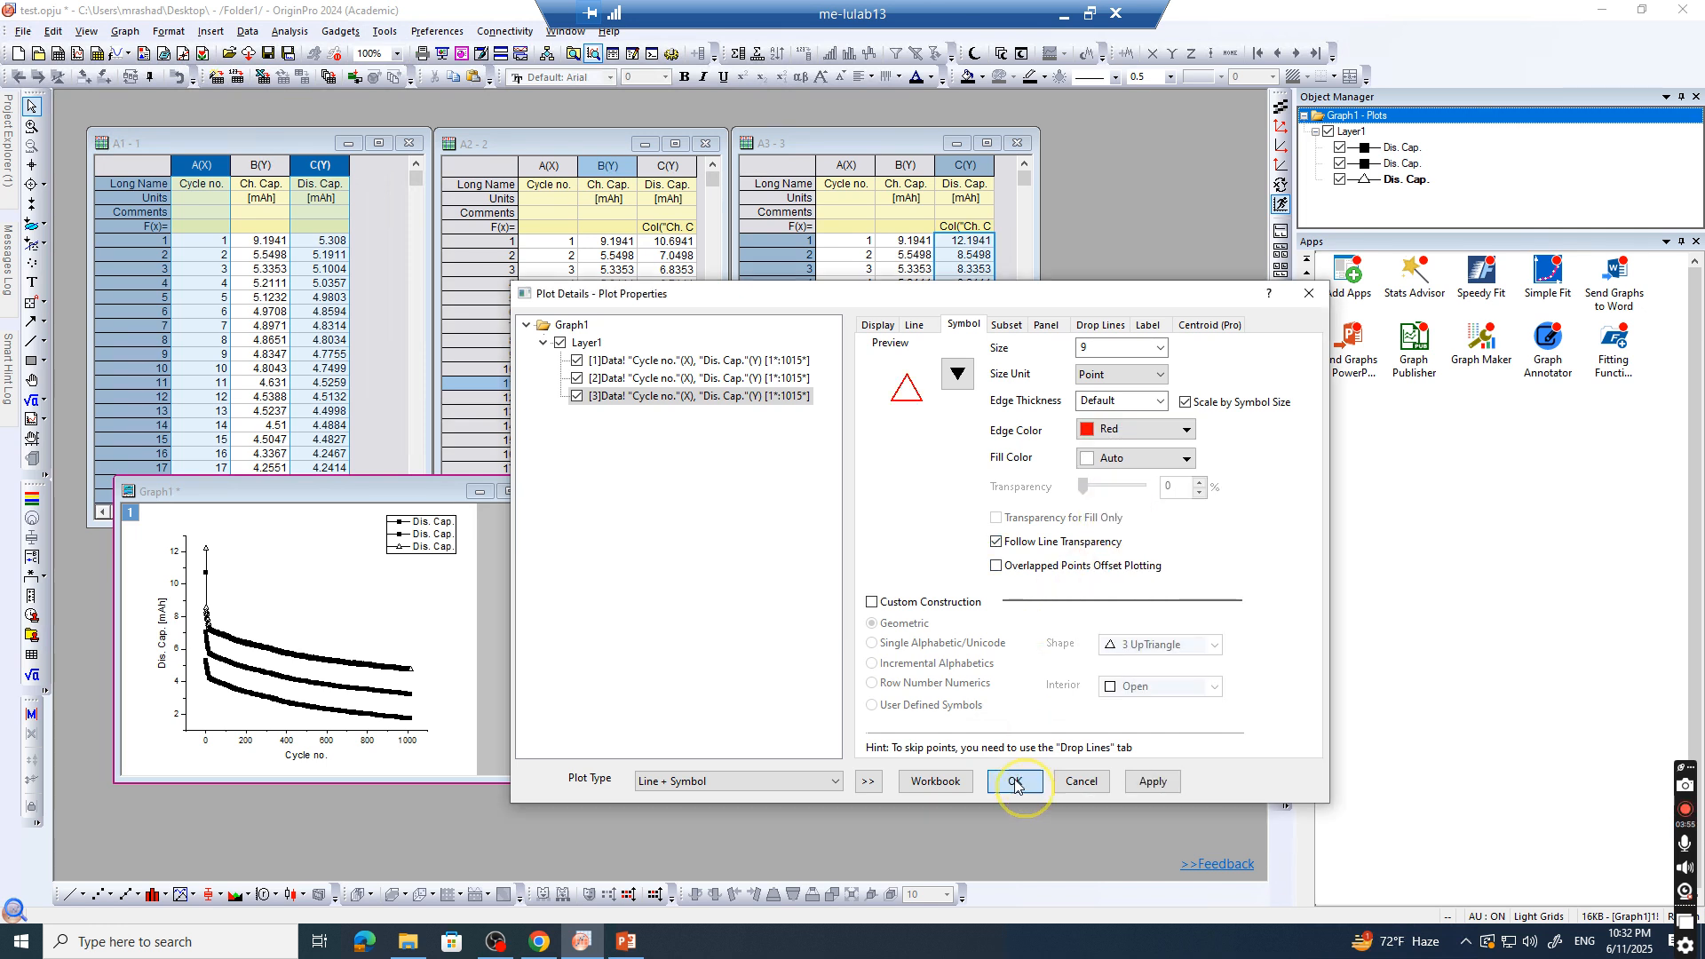
{"action": "left_click", "coordinate": [1016, 783]}
Change the middle curve's symbol, from workbook 2, to a half-right filled circle and set its edge color to Dark Yellow
{"action": "left_click", "coordinate": [406, 695]}
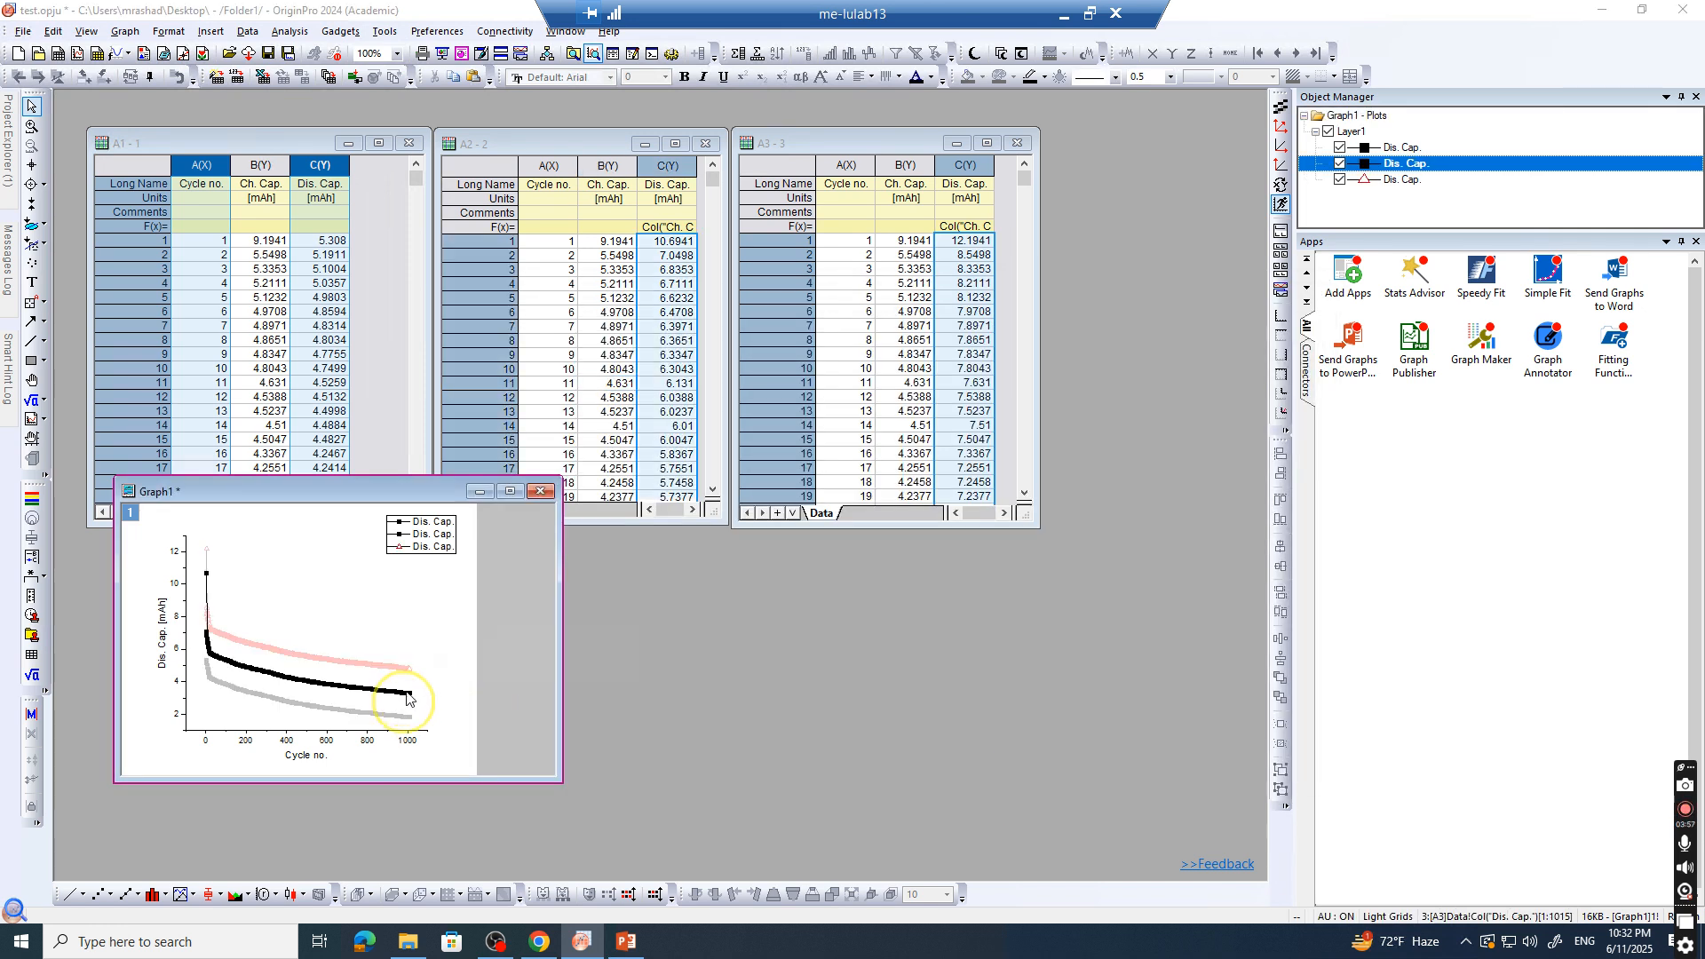
{"action": "double_click", "coordinate": [406, 694]}
{"action": "left_click", "coordinate": [971, 382]}
{"action": "left_click", "coordinate": [1022, 425]}
{"action": "left_click", "coordinate": [1134, 435]}
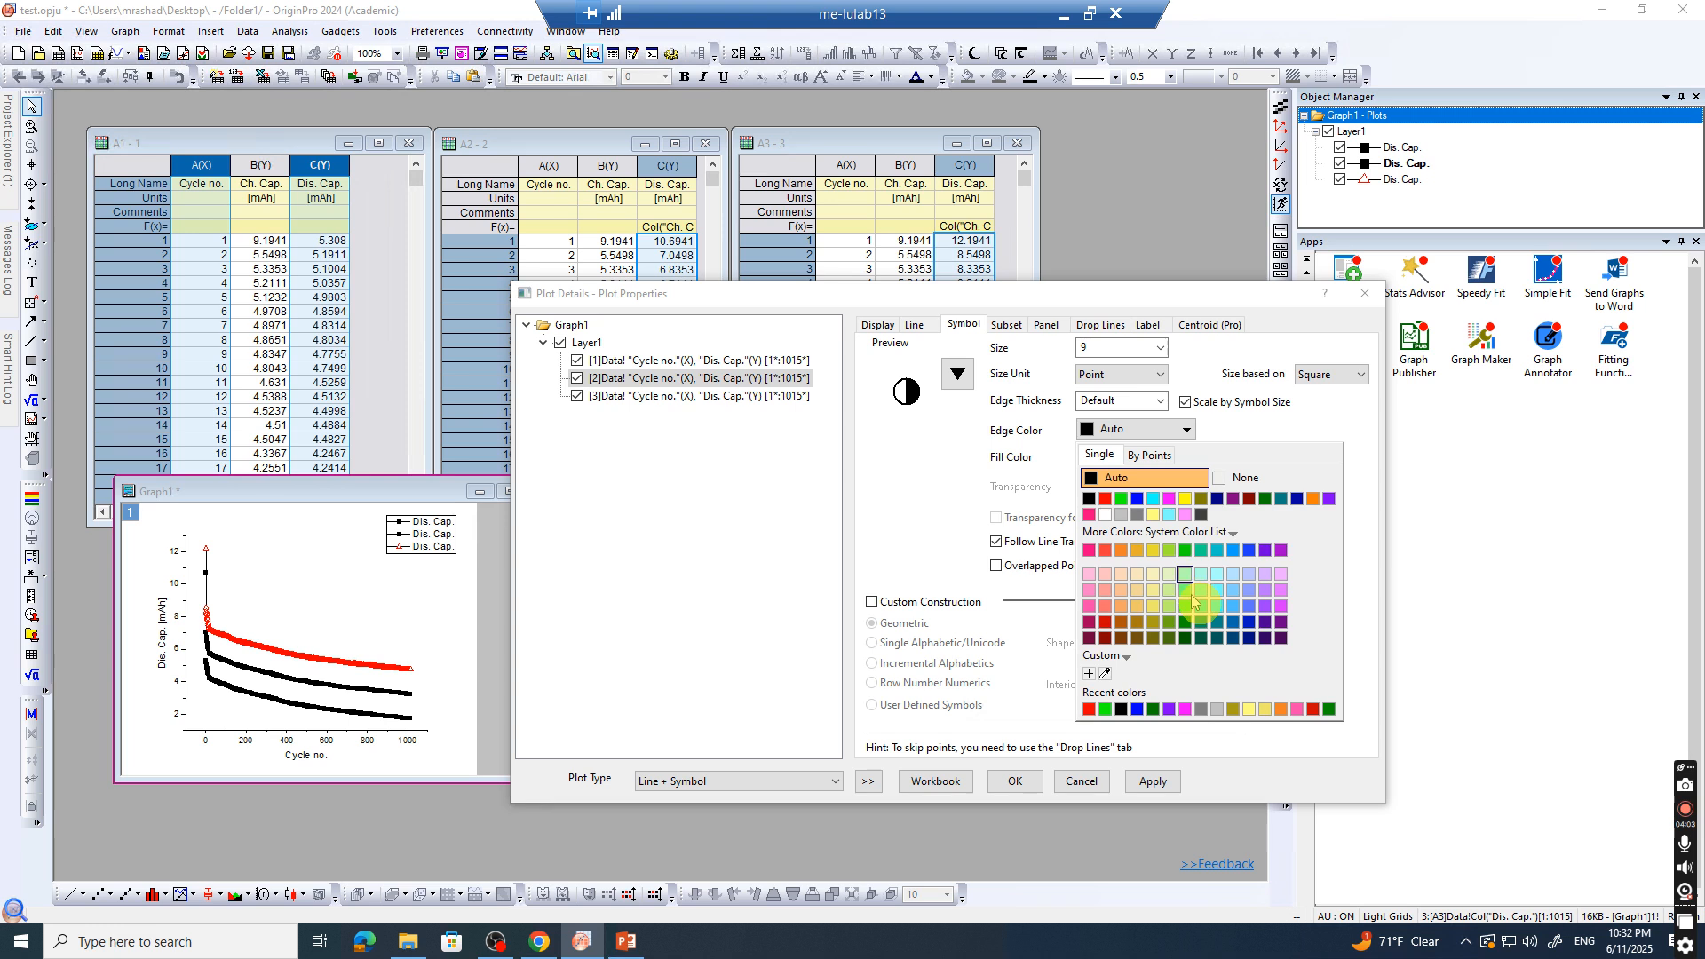
{"action": "left_click", "coordinate": [1200, 498]}
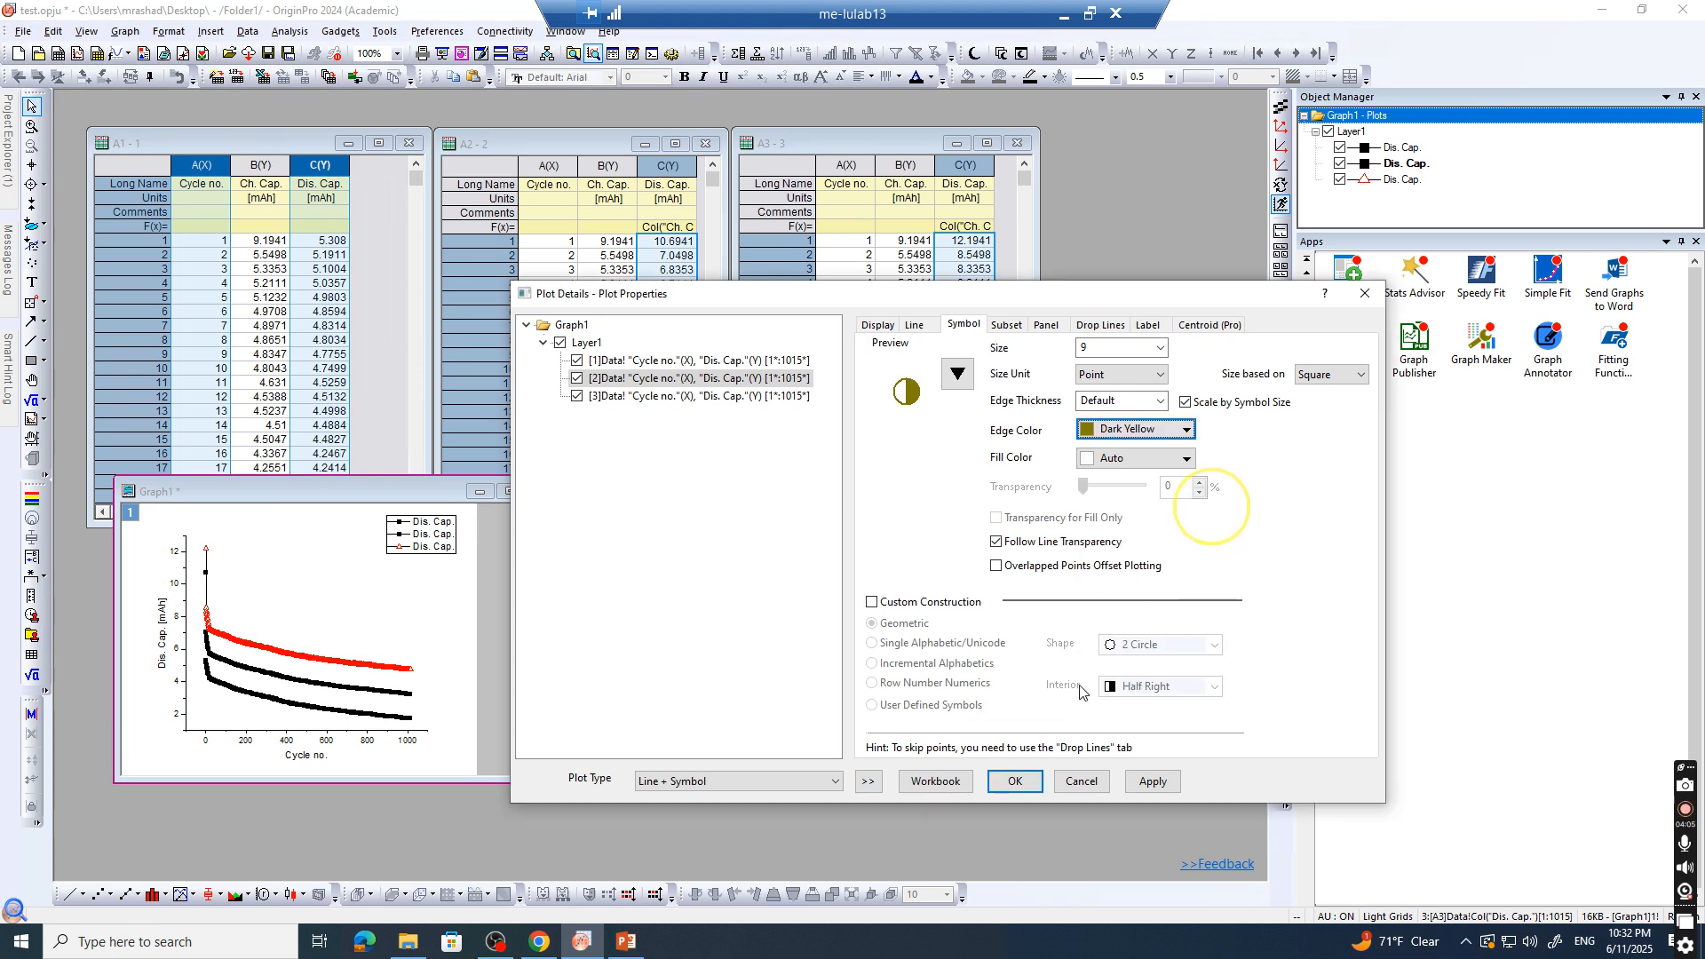
{"action": "left_click", "coordinate": [1015, 781]}
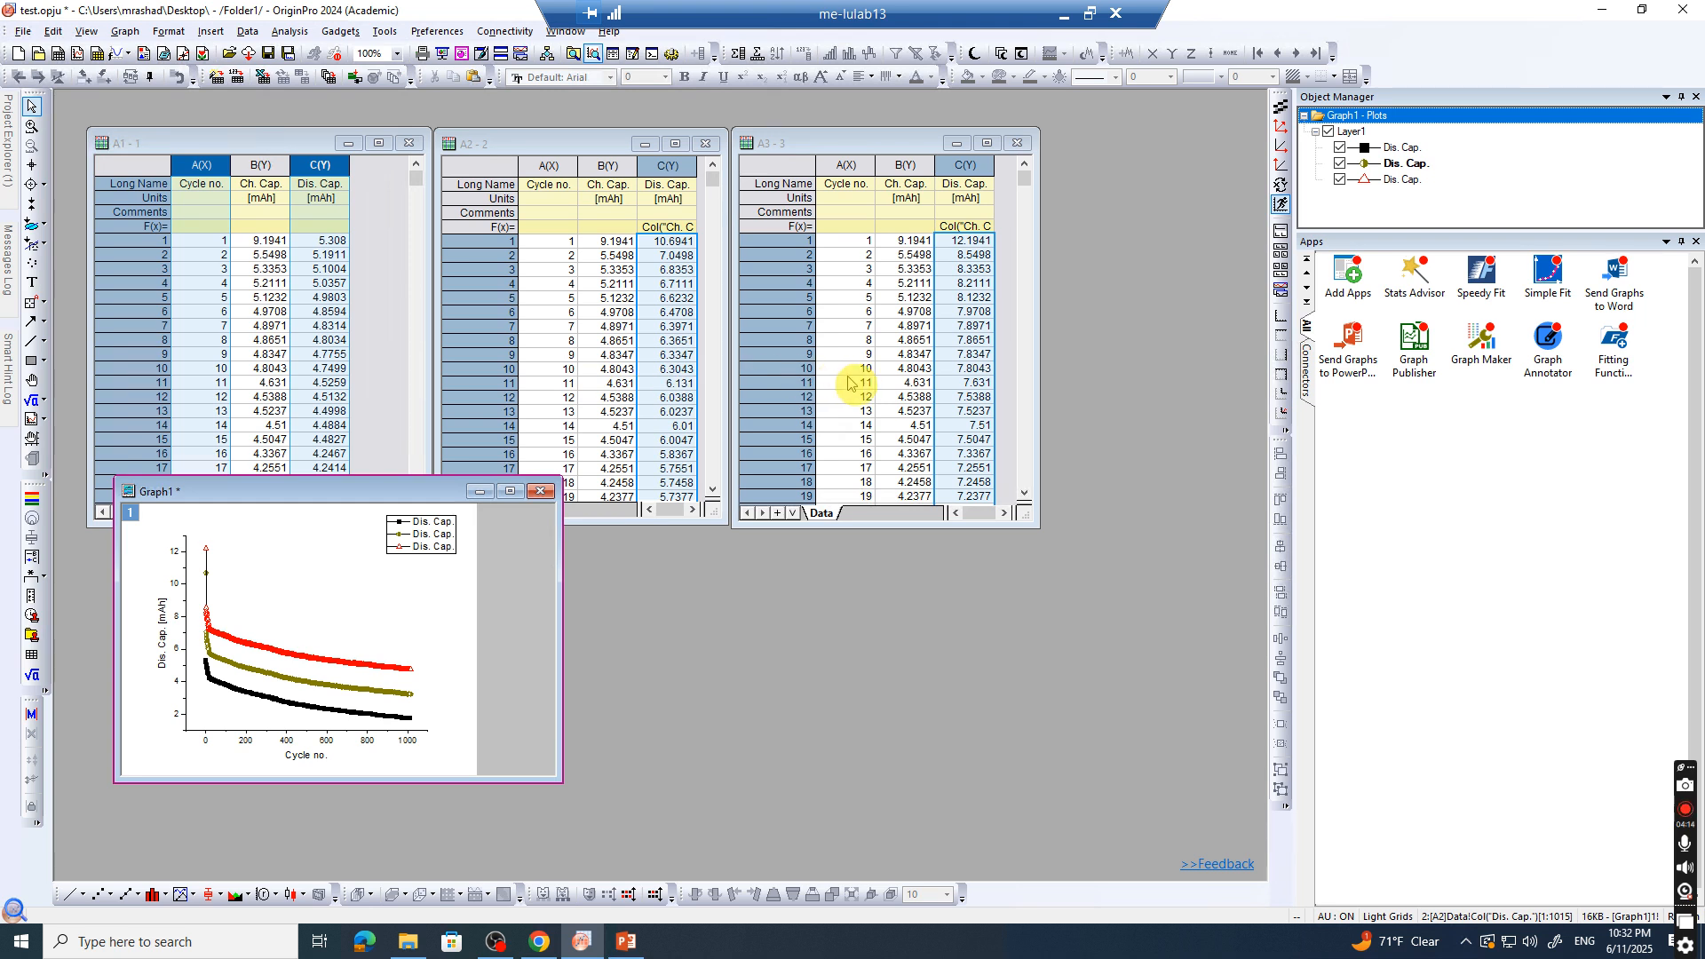
Extract the graph's three plots into separate layers arranged in 1 row and 3 columns, accepting the default spacings
{"action": "left_click", "coordinate": [380, 644]}
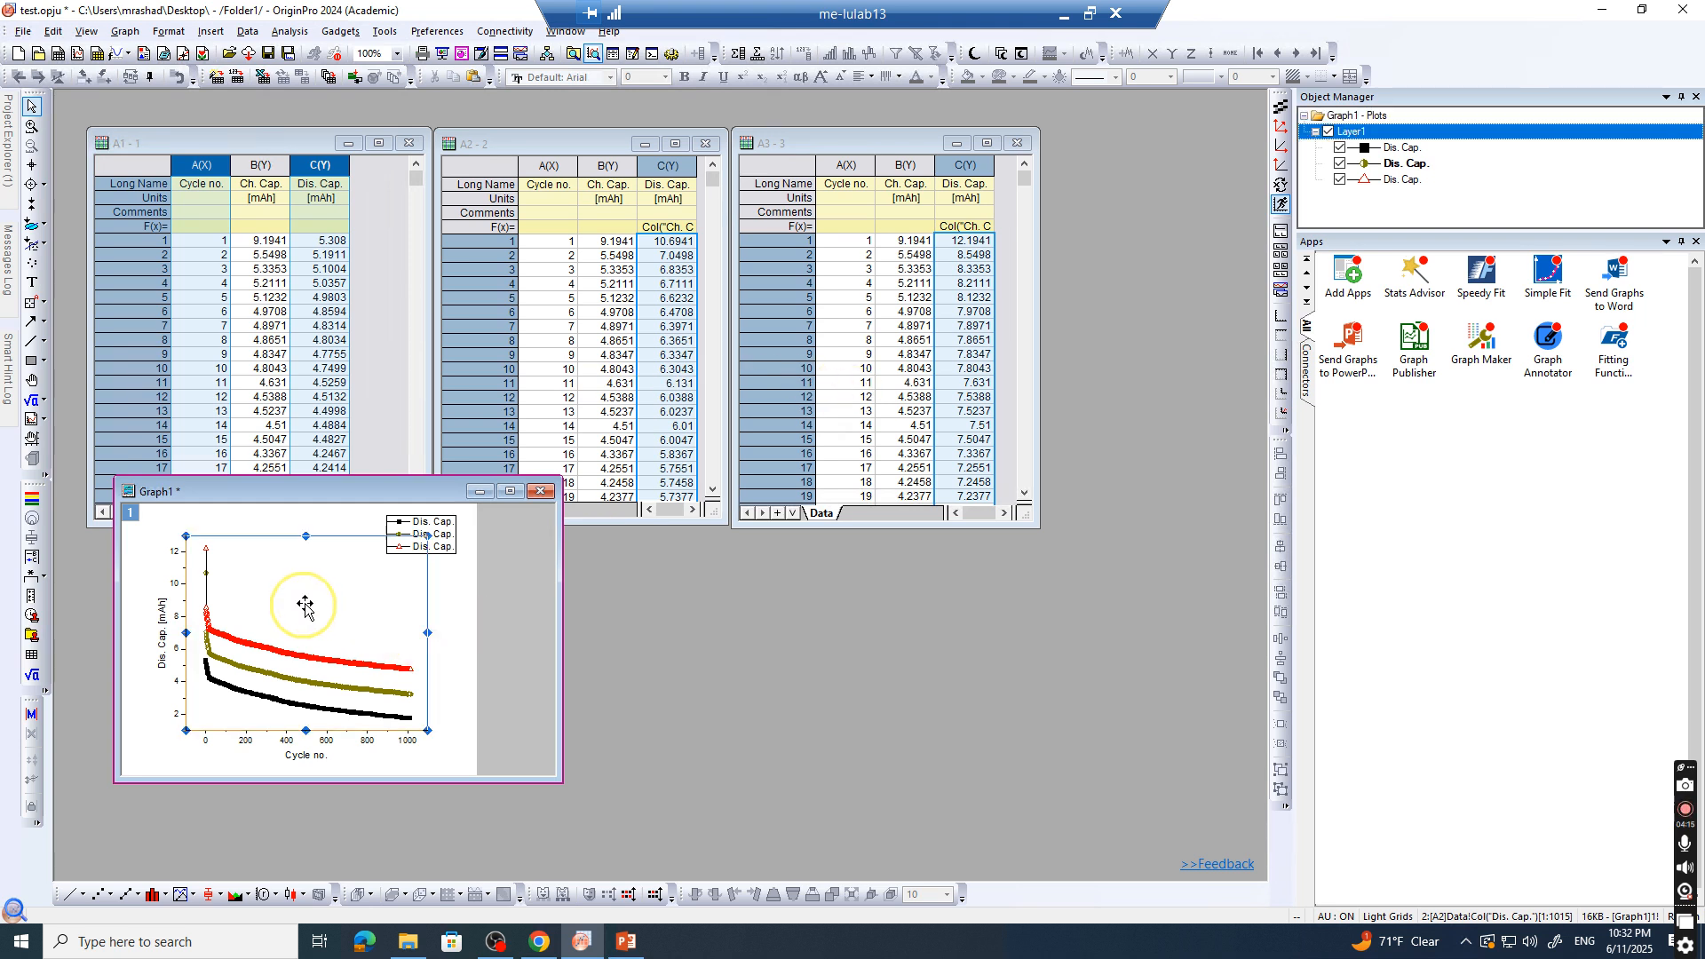
{"action": "left_click", "coordinate": [469, 661]}
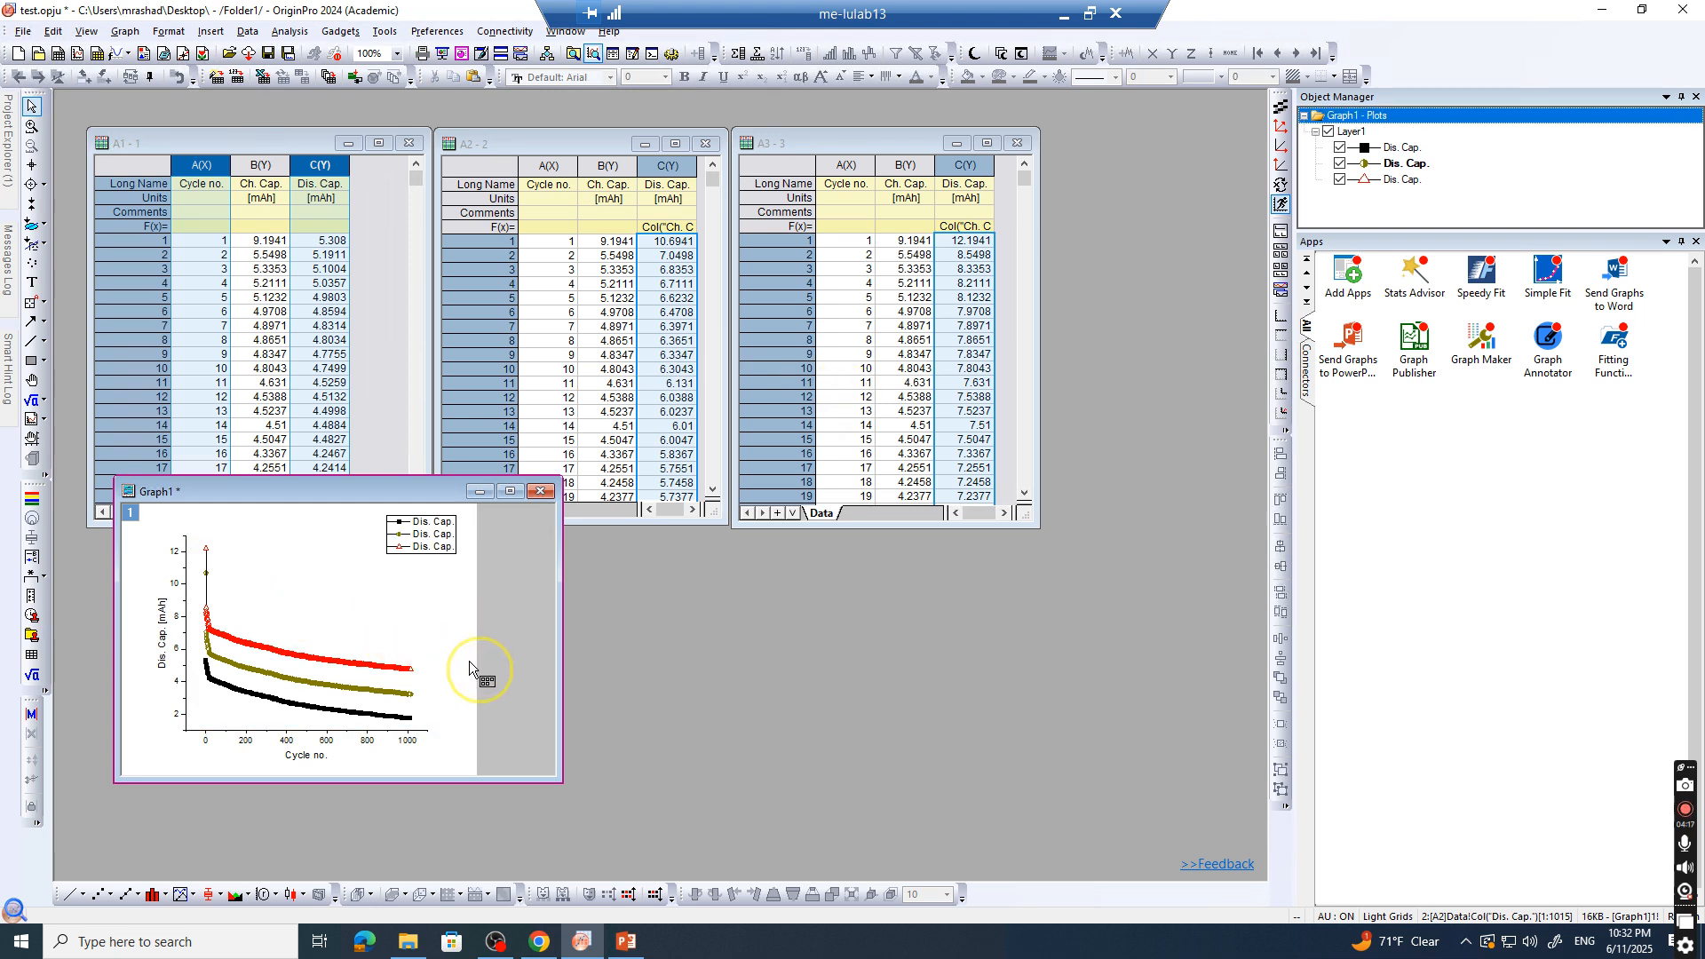
{"action": "left_click", "coordinate": [342, 606]}
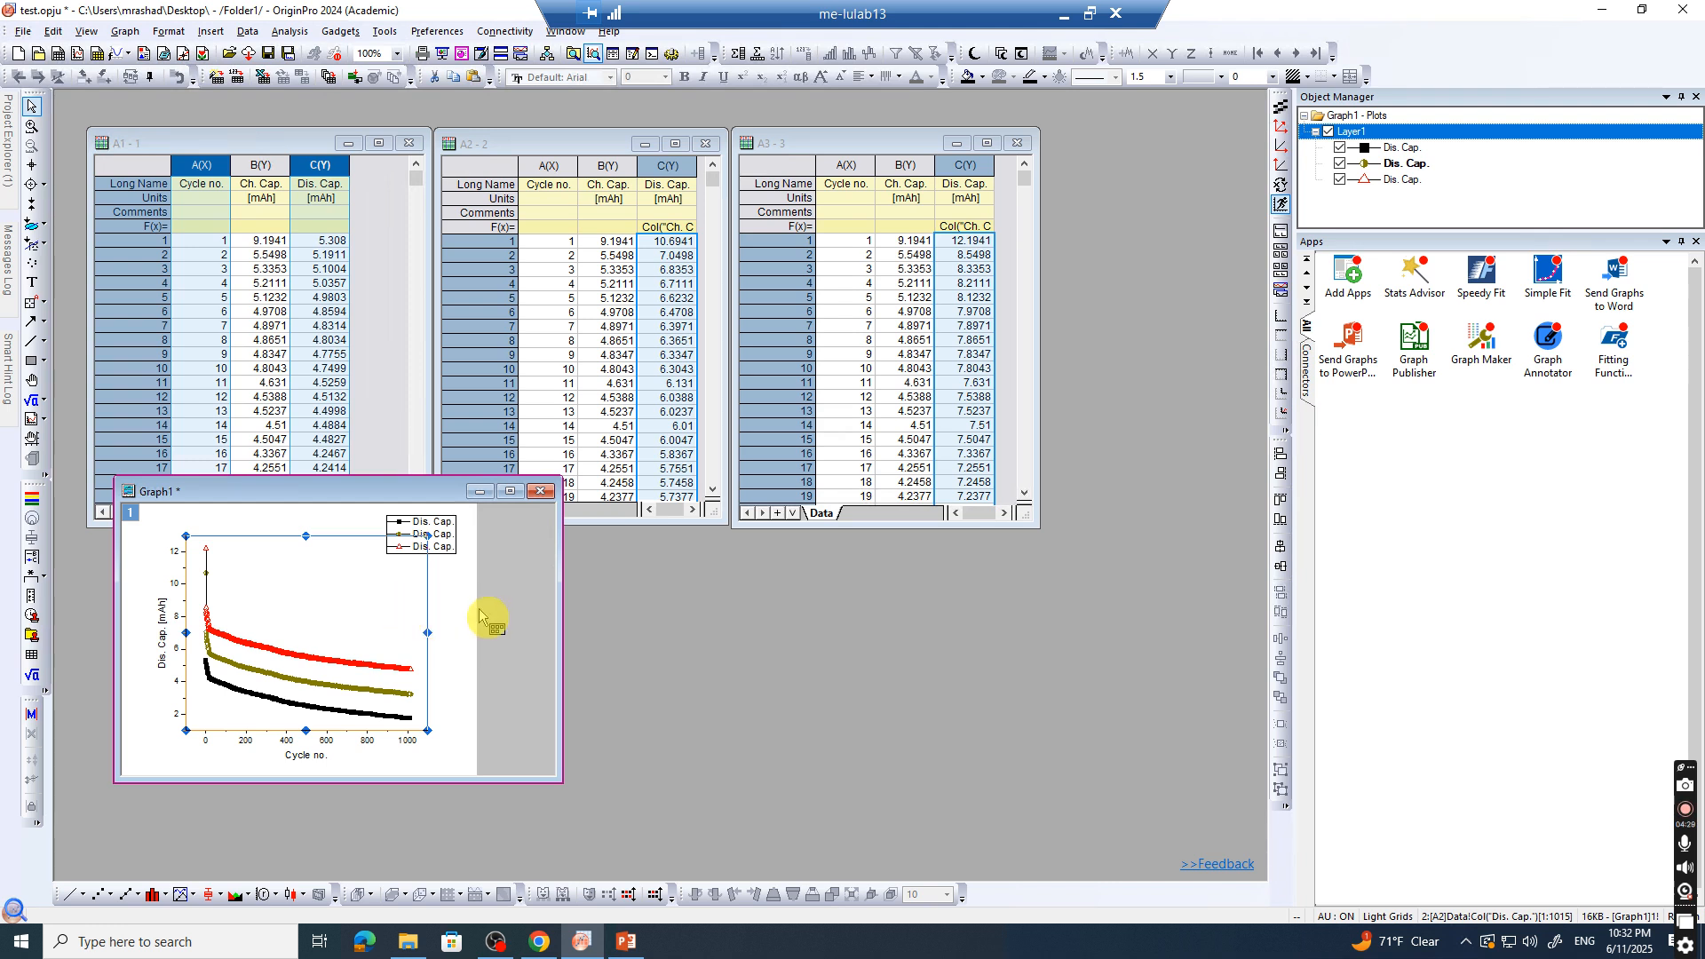
{"action": "left_click", "coordinate": [380, 572]}
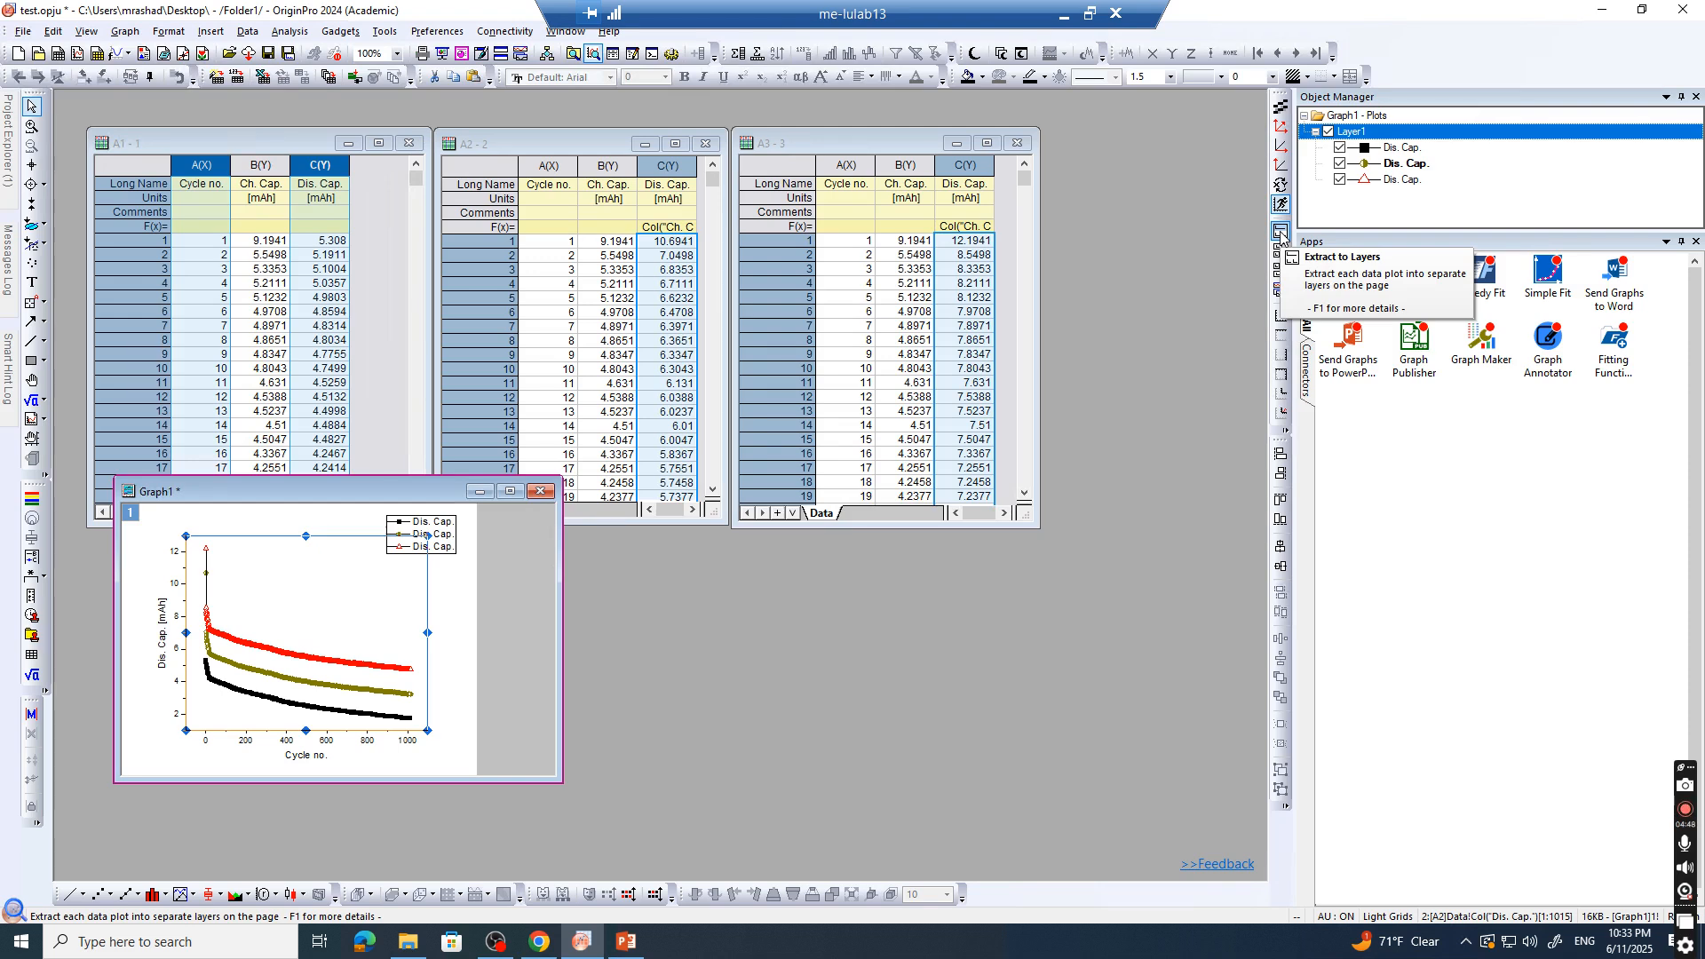
{"action": "left_click", "coordinate": [1279, 233]}
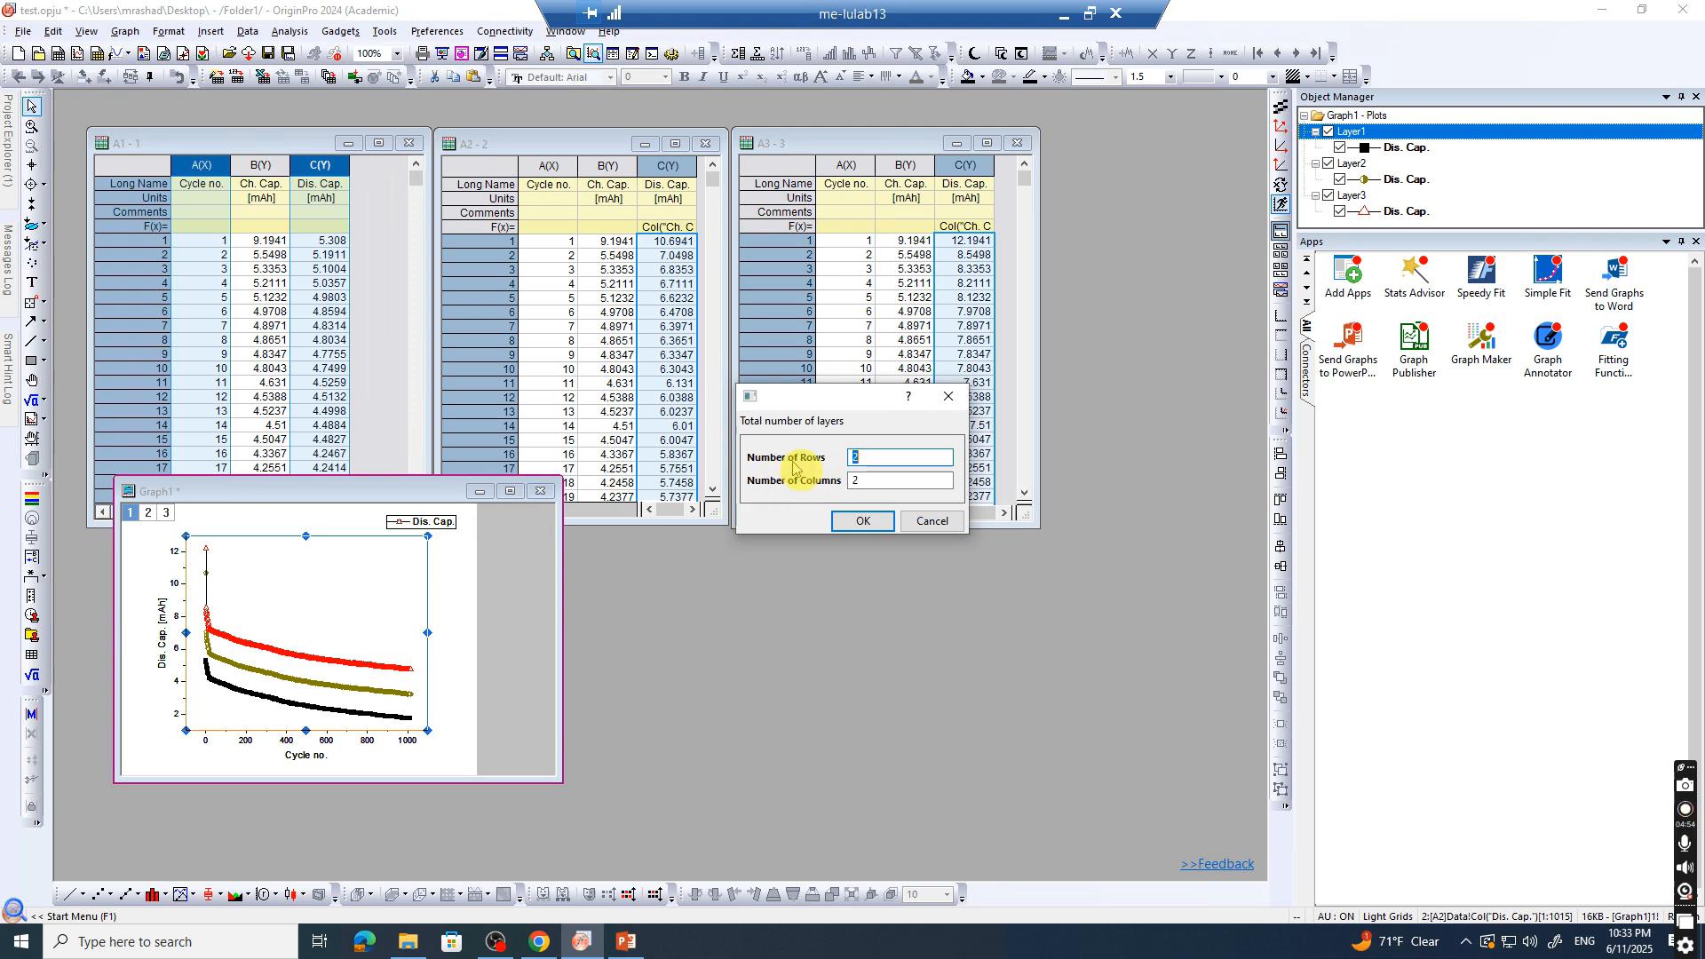
{"action": "left_click", "coordinate": [861, 458]}
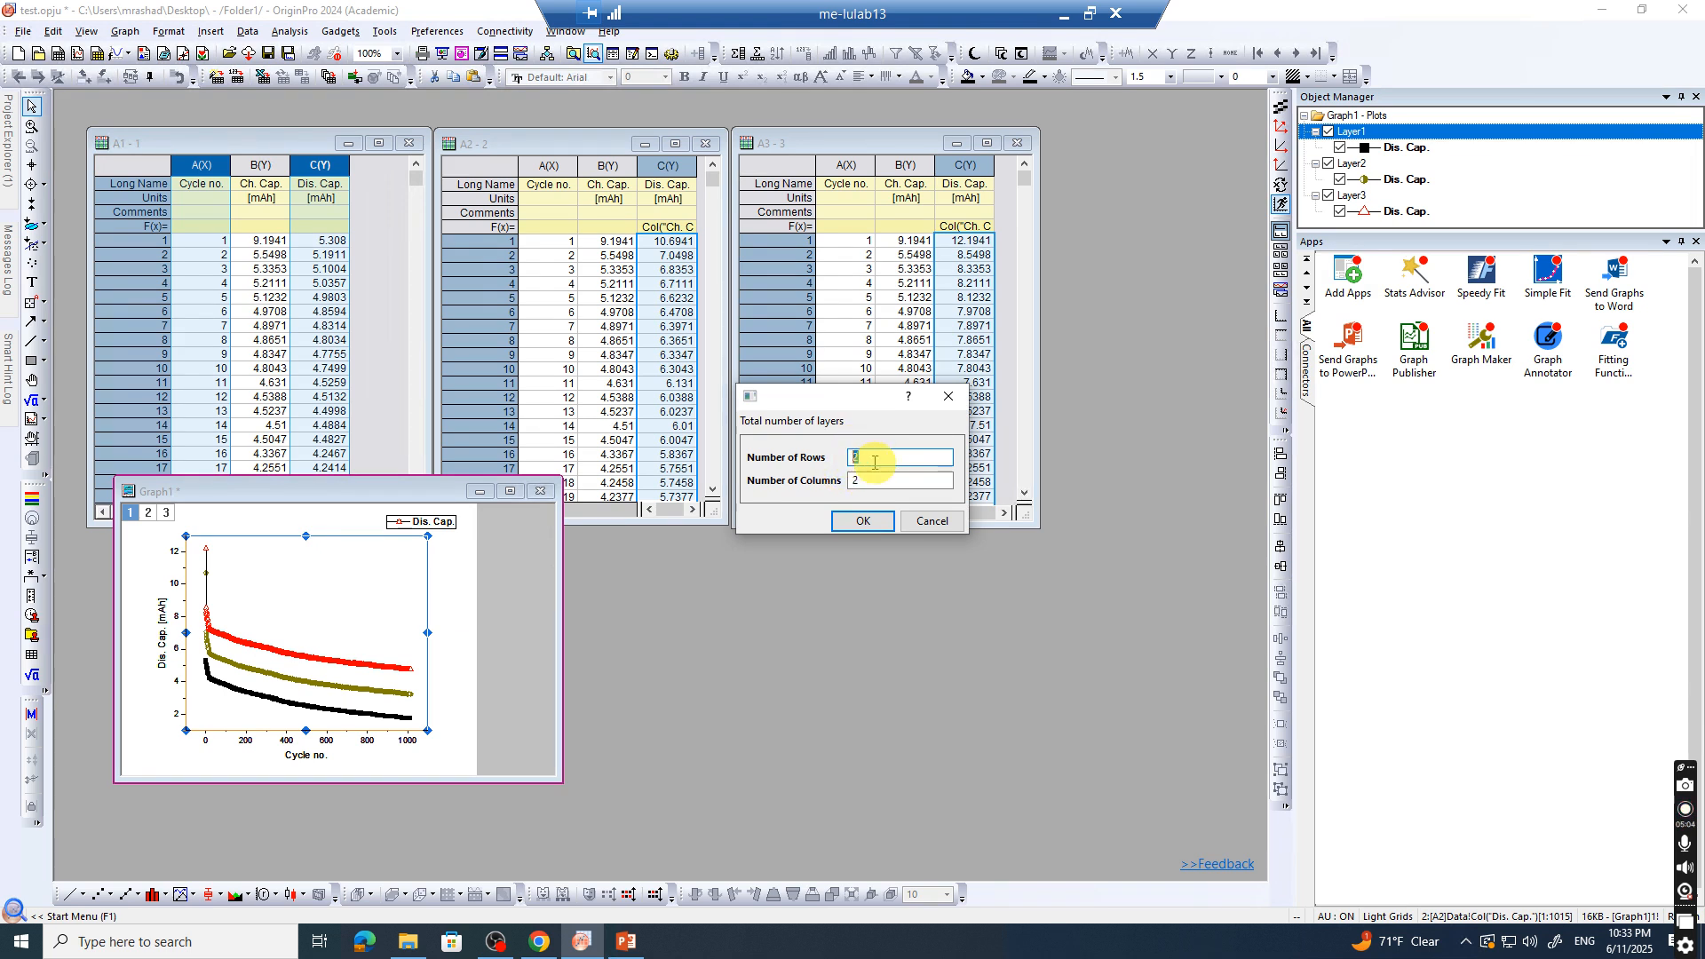
{"action": "type", "text": "1"}
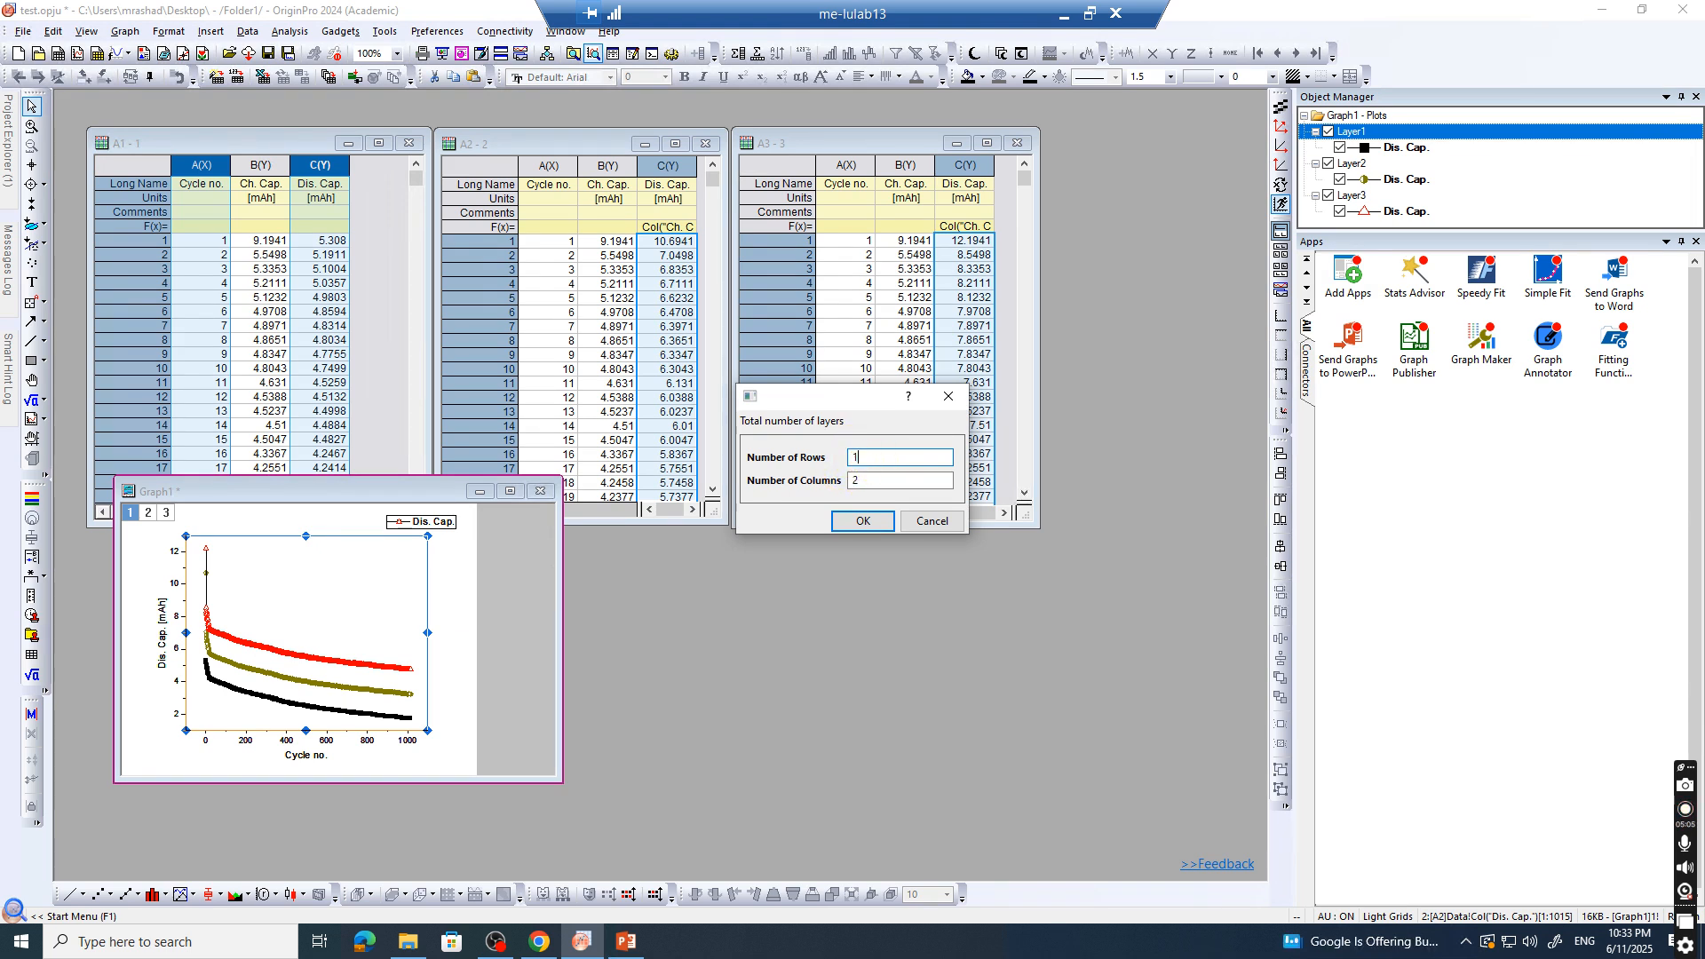
{"action": "double_click", "coordinate": [858, 482]}
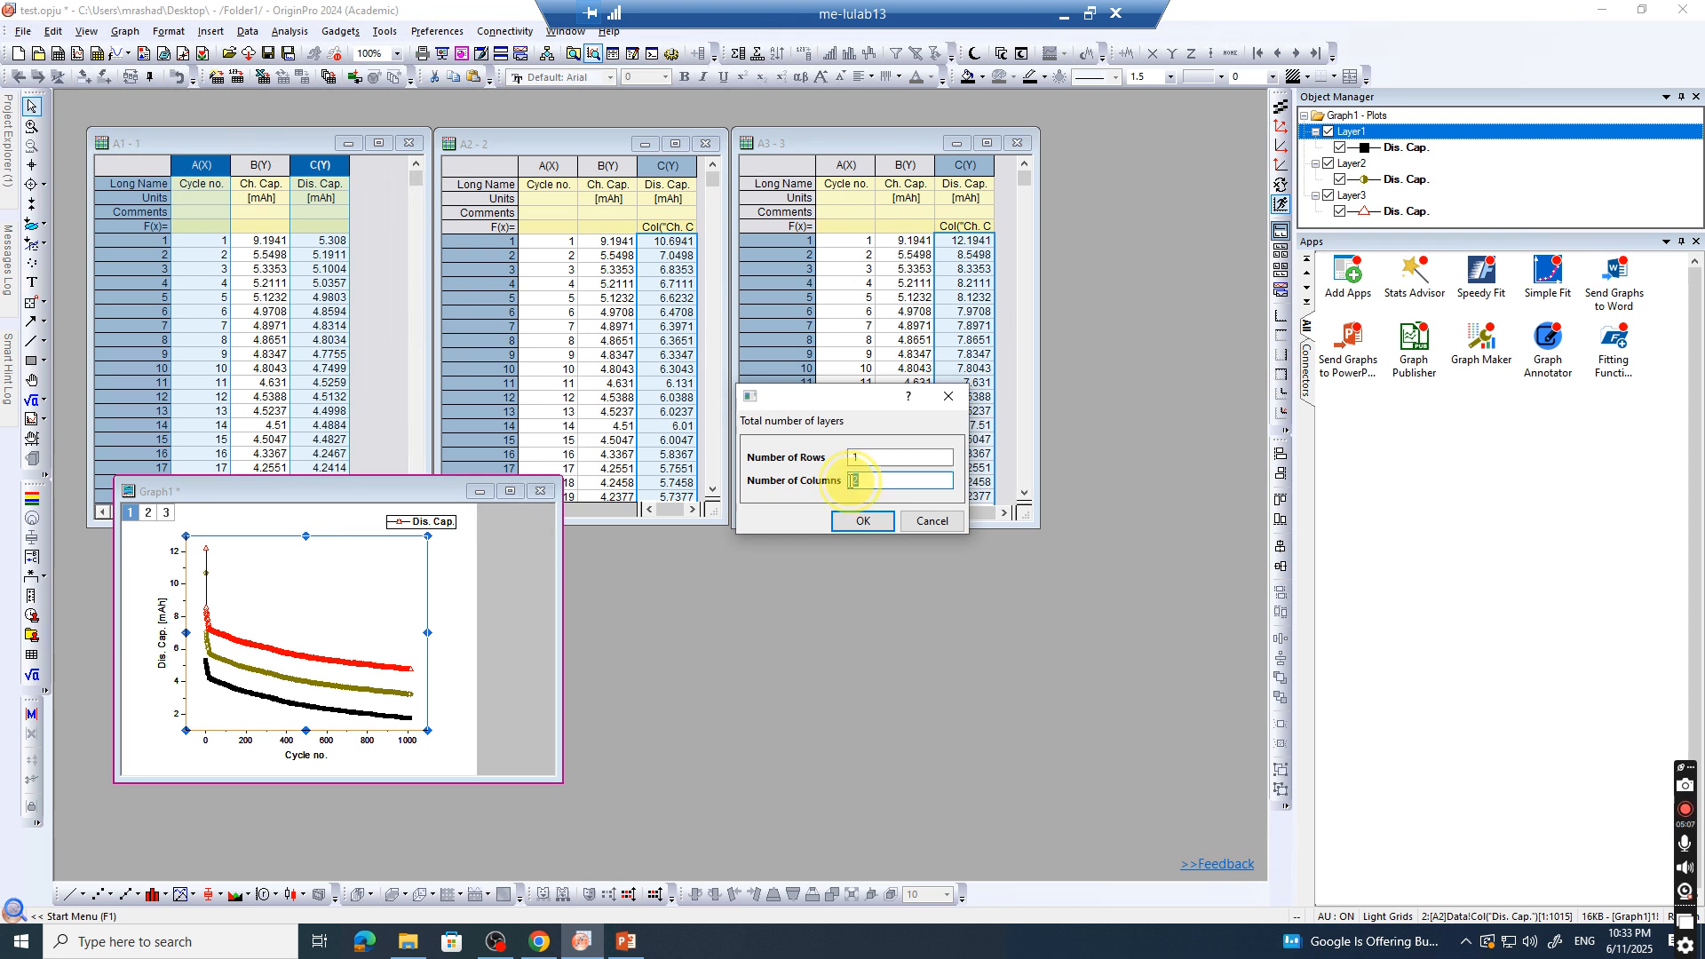
{"action": "left_click_drag", "start_coordinate": [859, 481], "coordinate": [850, 487]}
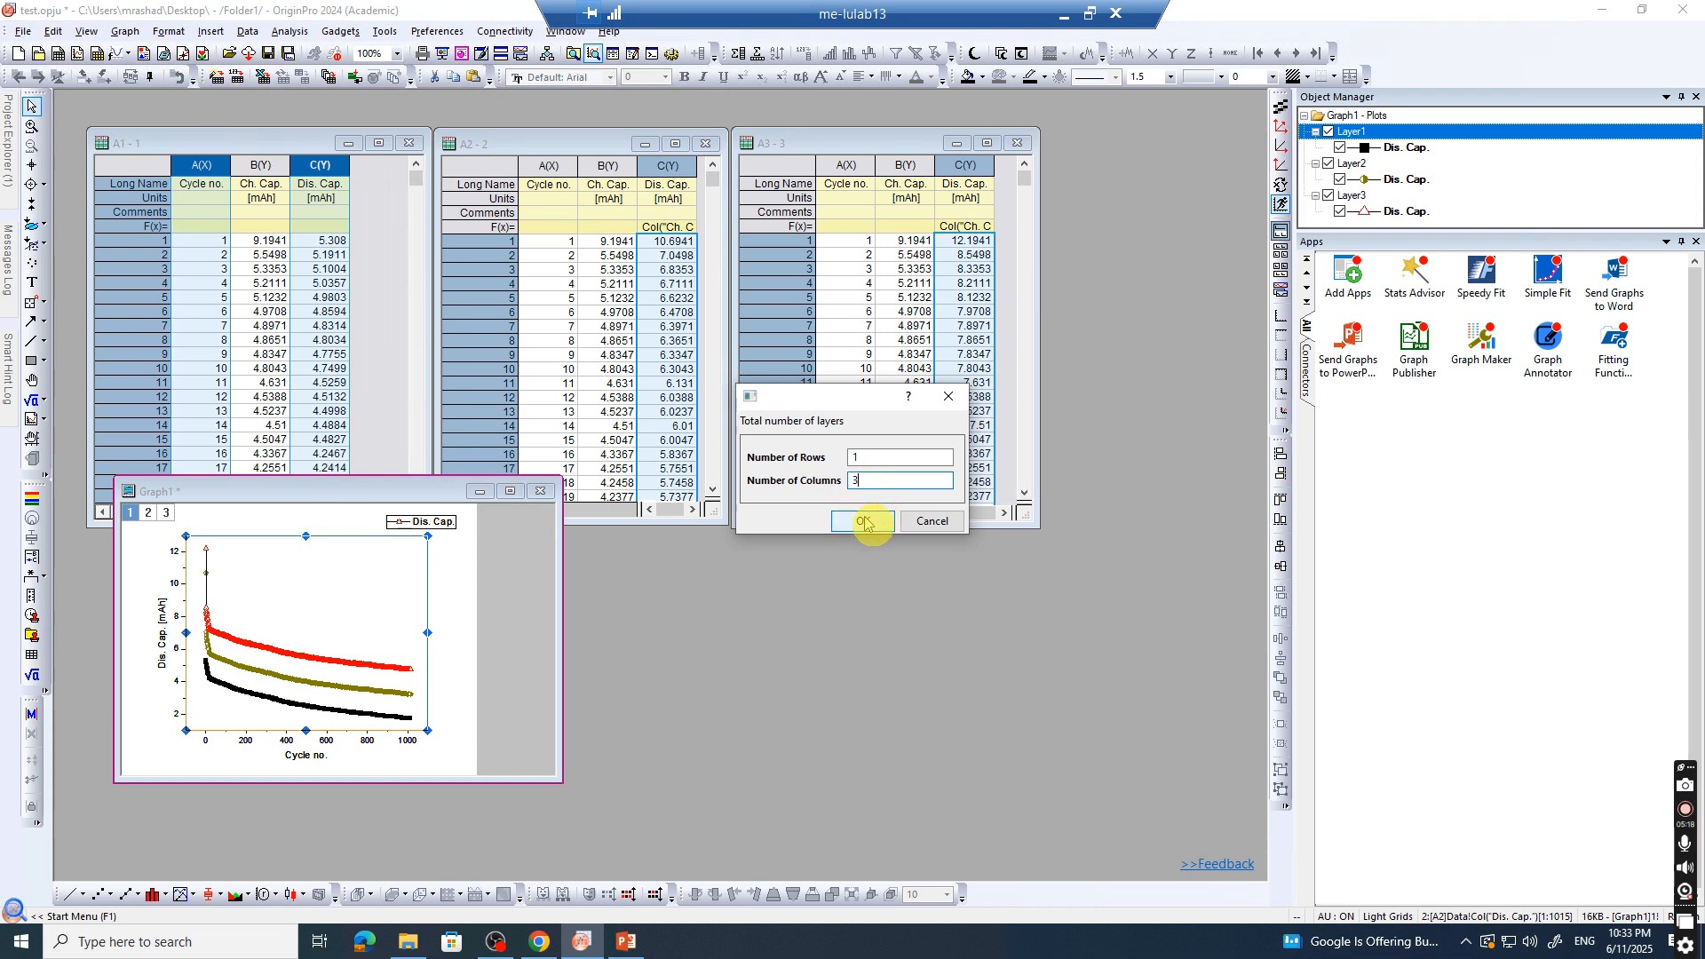
{"action": "left_click", "coordinate": [863, 522]}
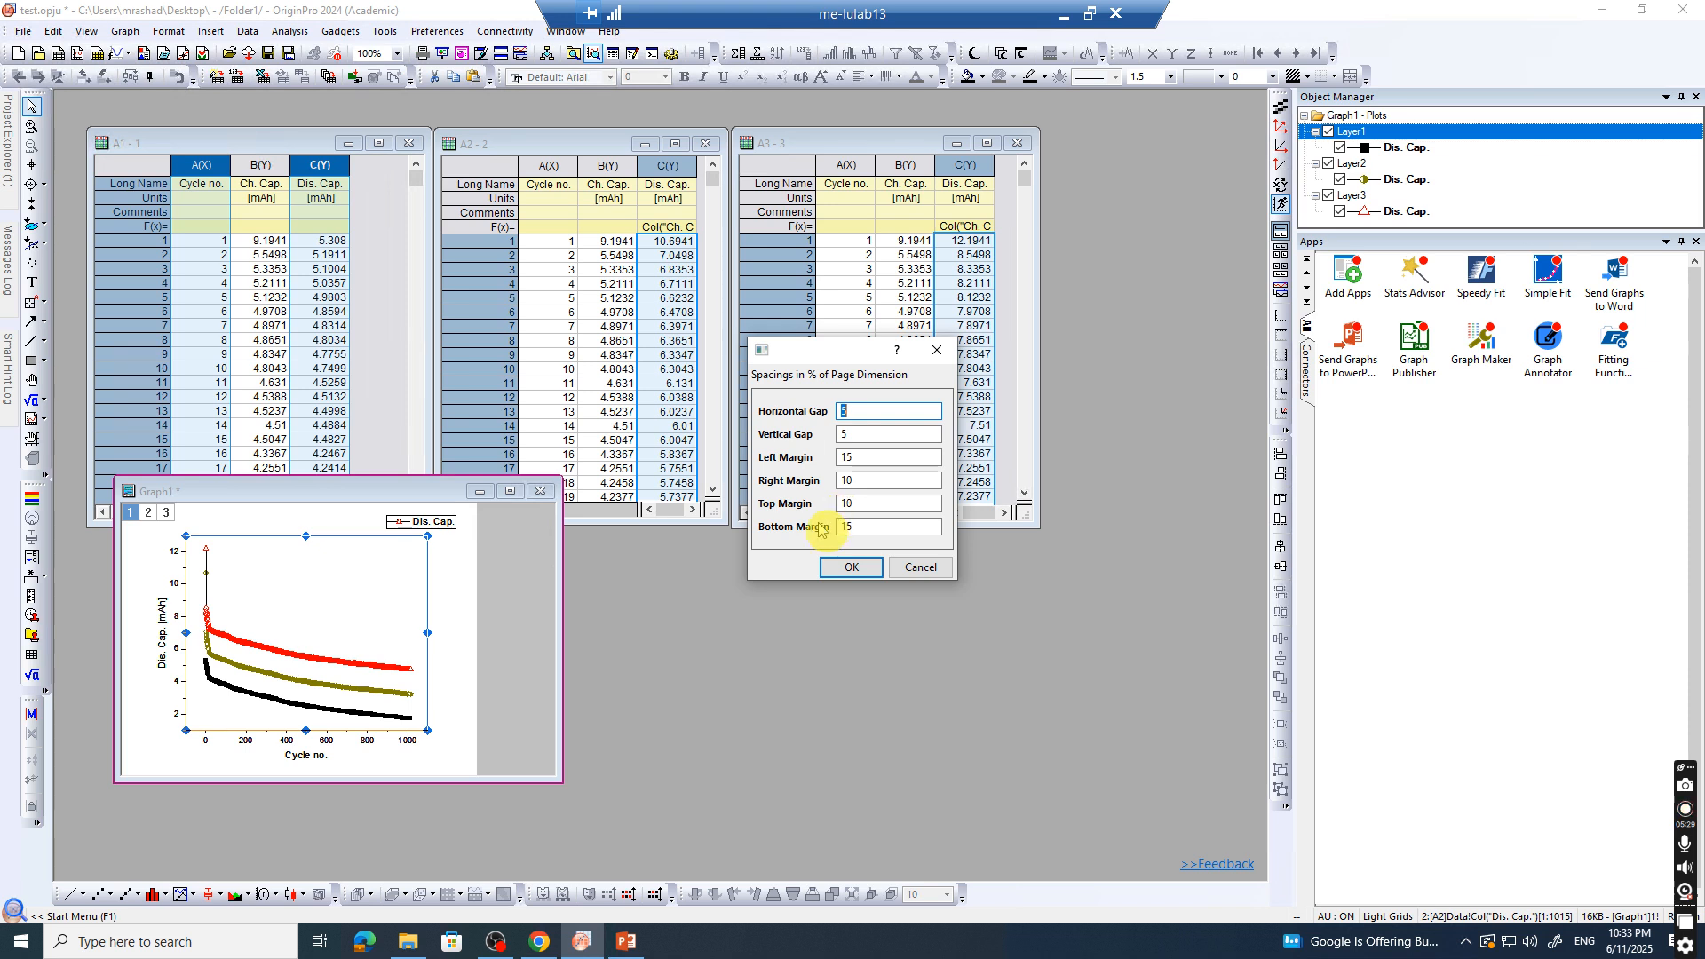
{"action": "left_click", "coordinate": [851, 568]}
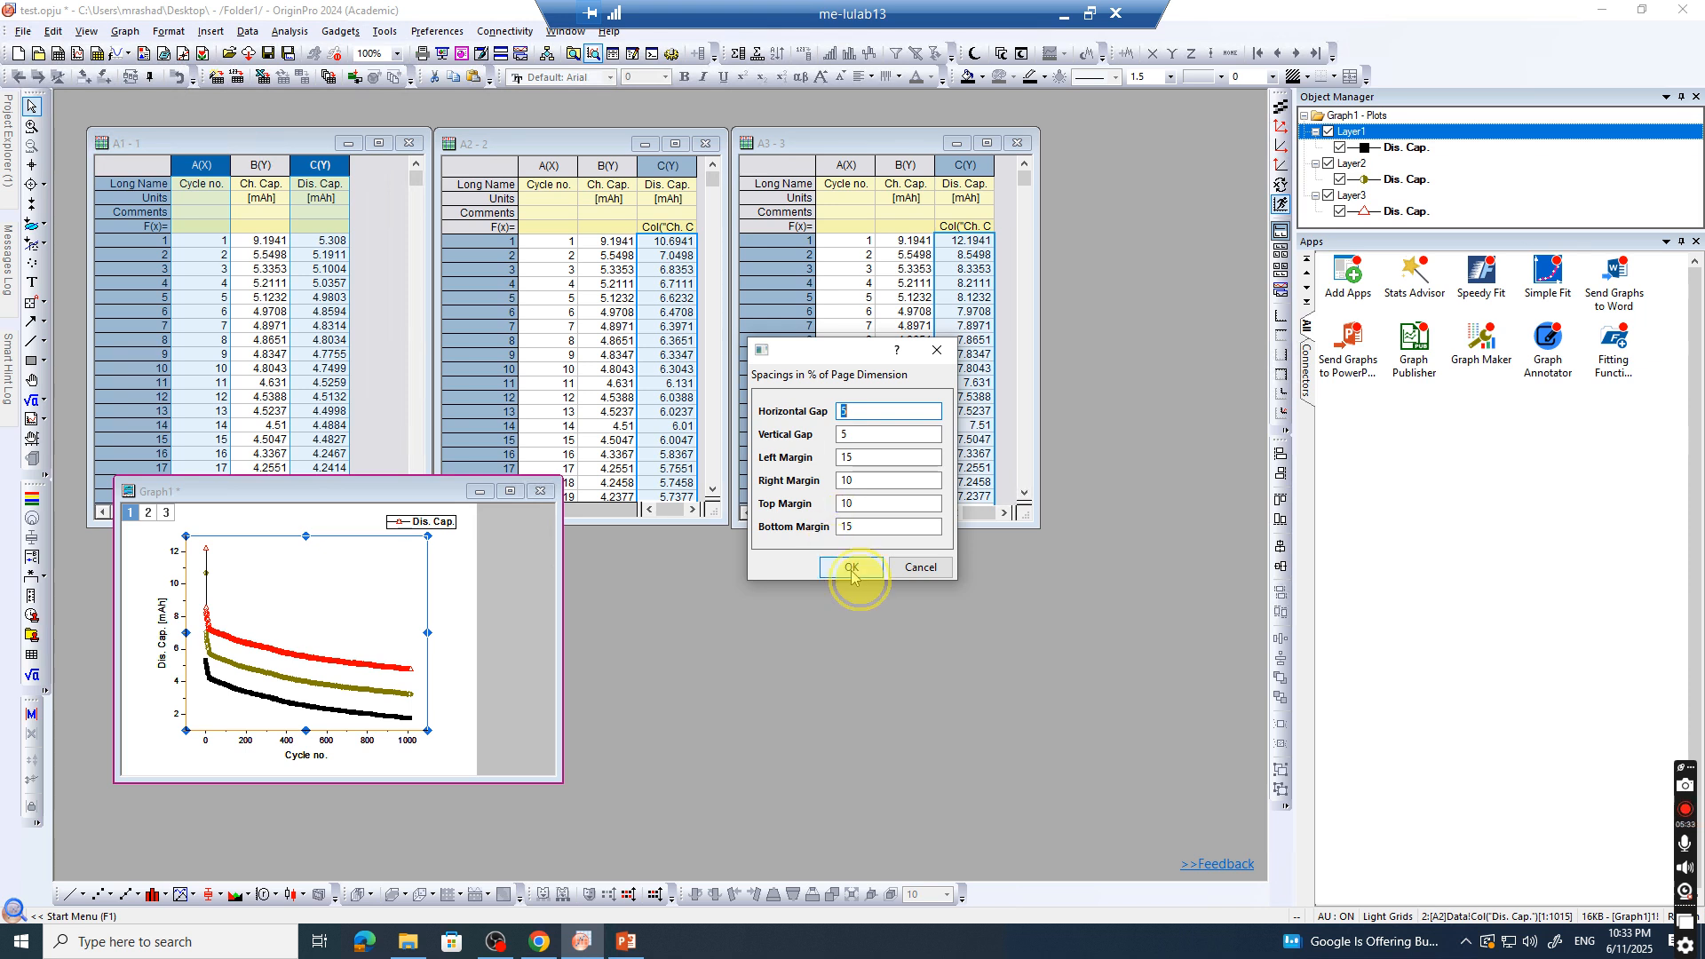
Maximize the graph window and undo the side-by-side extraction of the plots into layers
{"action": "left_click", "coordinate": [510, 491]}
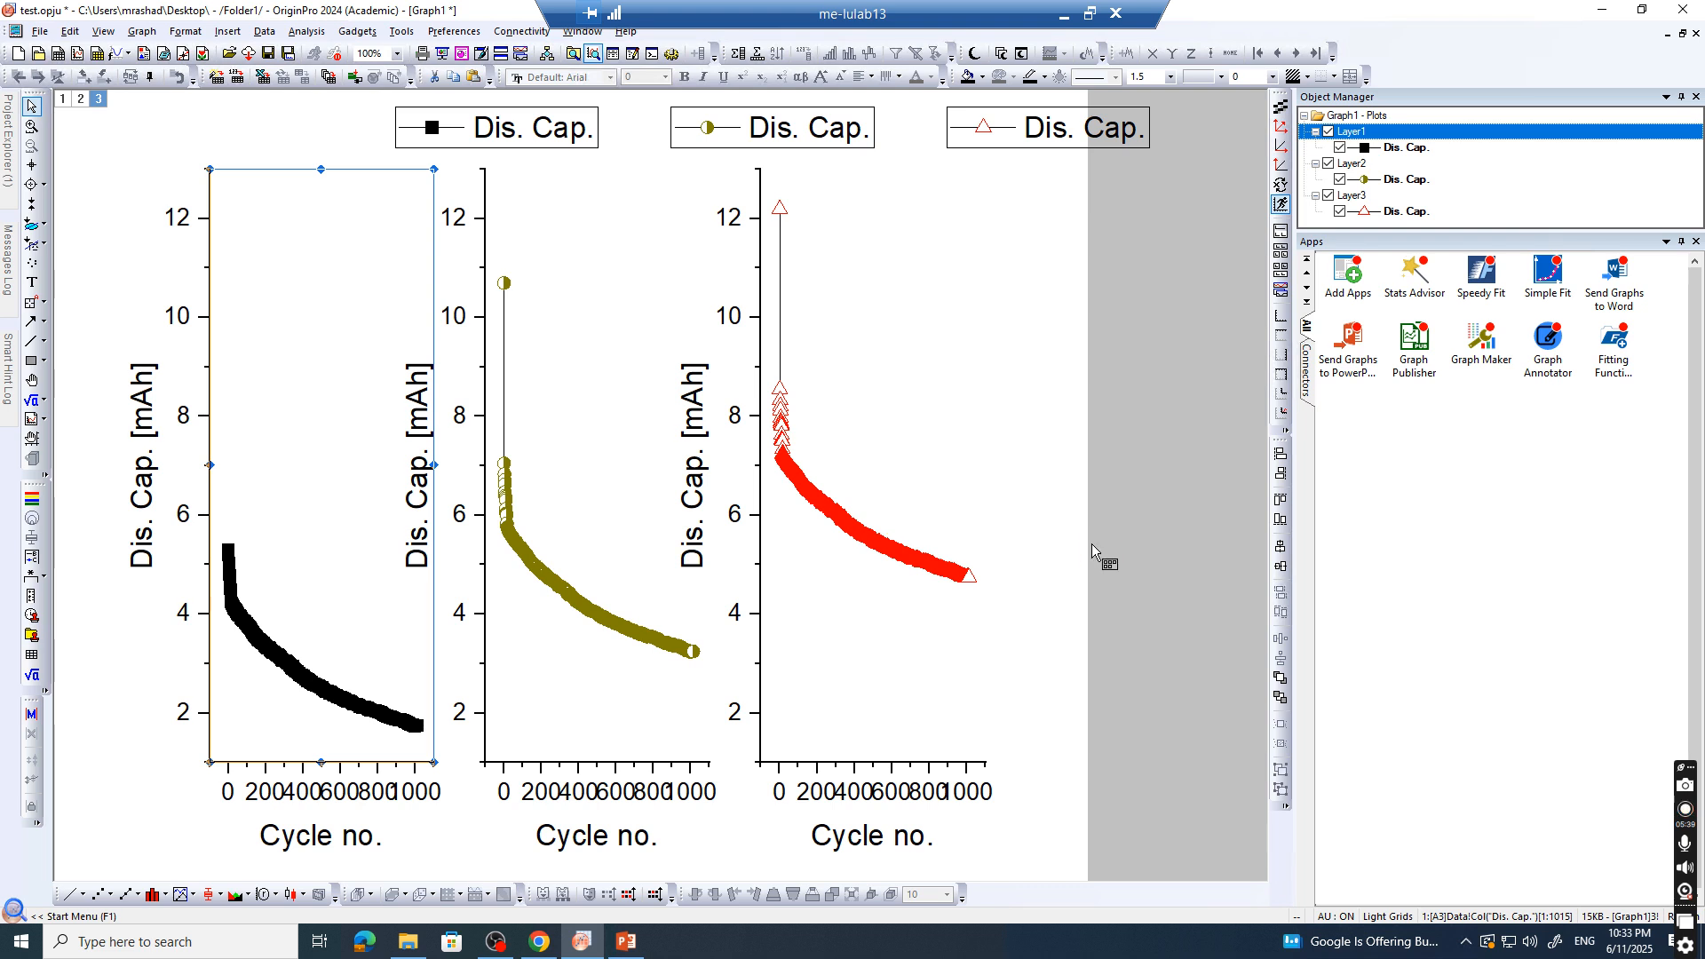
{"action": "left_click", "coordinate": [888, 621]}
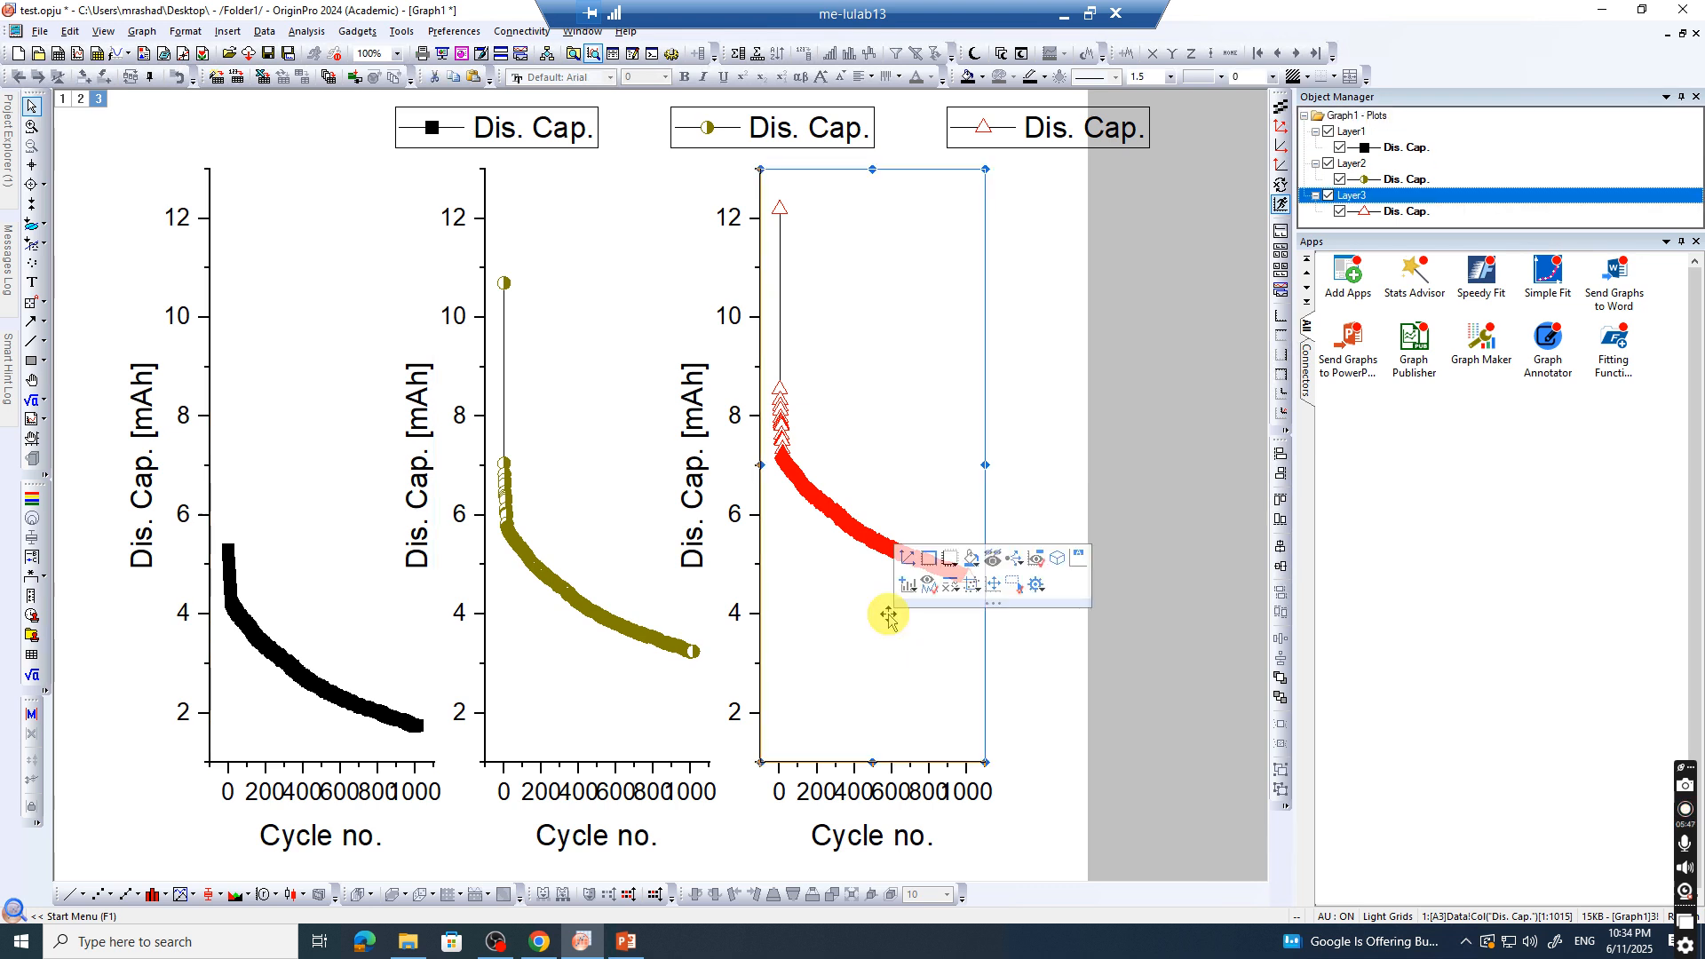
{"action": "key", "text": "ctrl+z"}
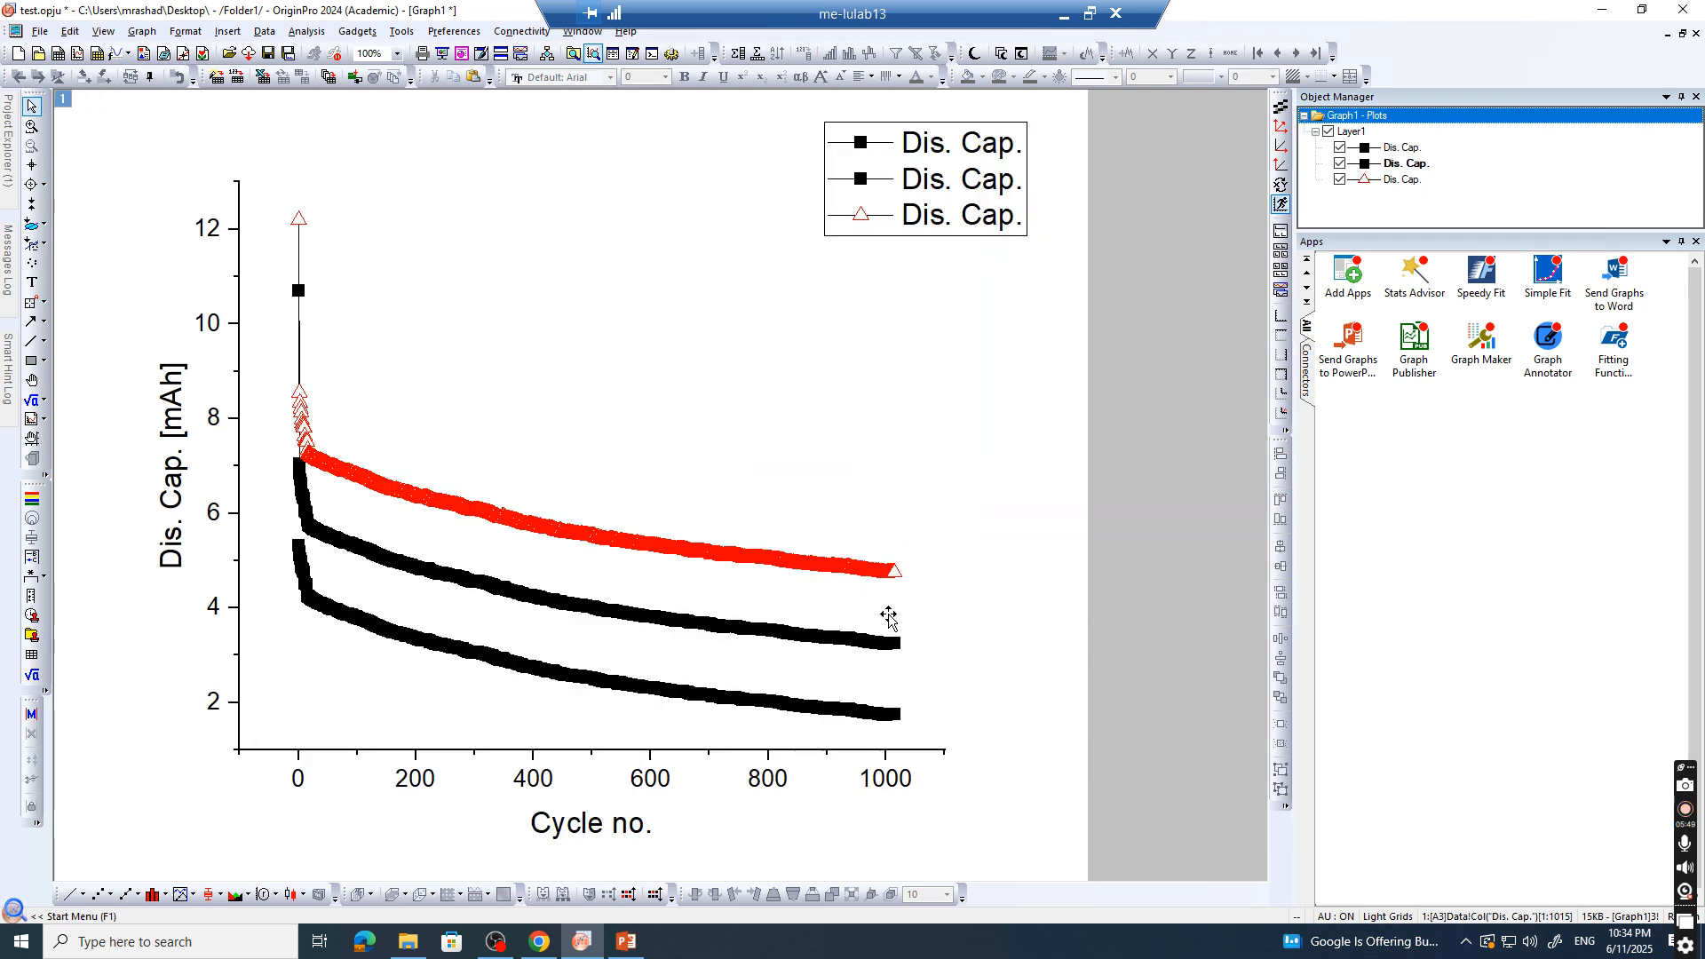
Extract the three plots into separate layers stacked in 3 rows and 1 column, accepting the default spacings
{"action": "left_click", "coordinate": [807, 374]}
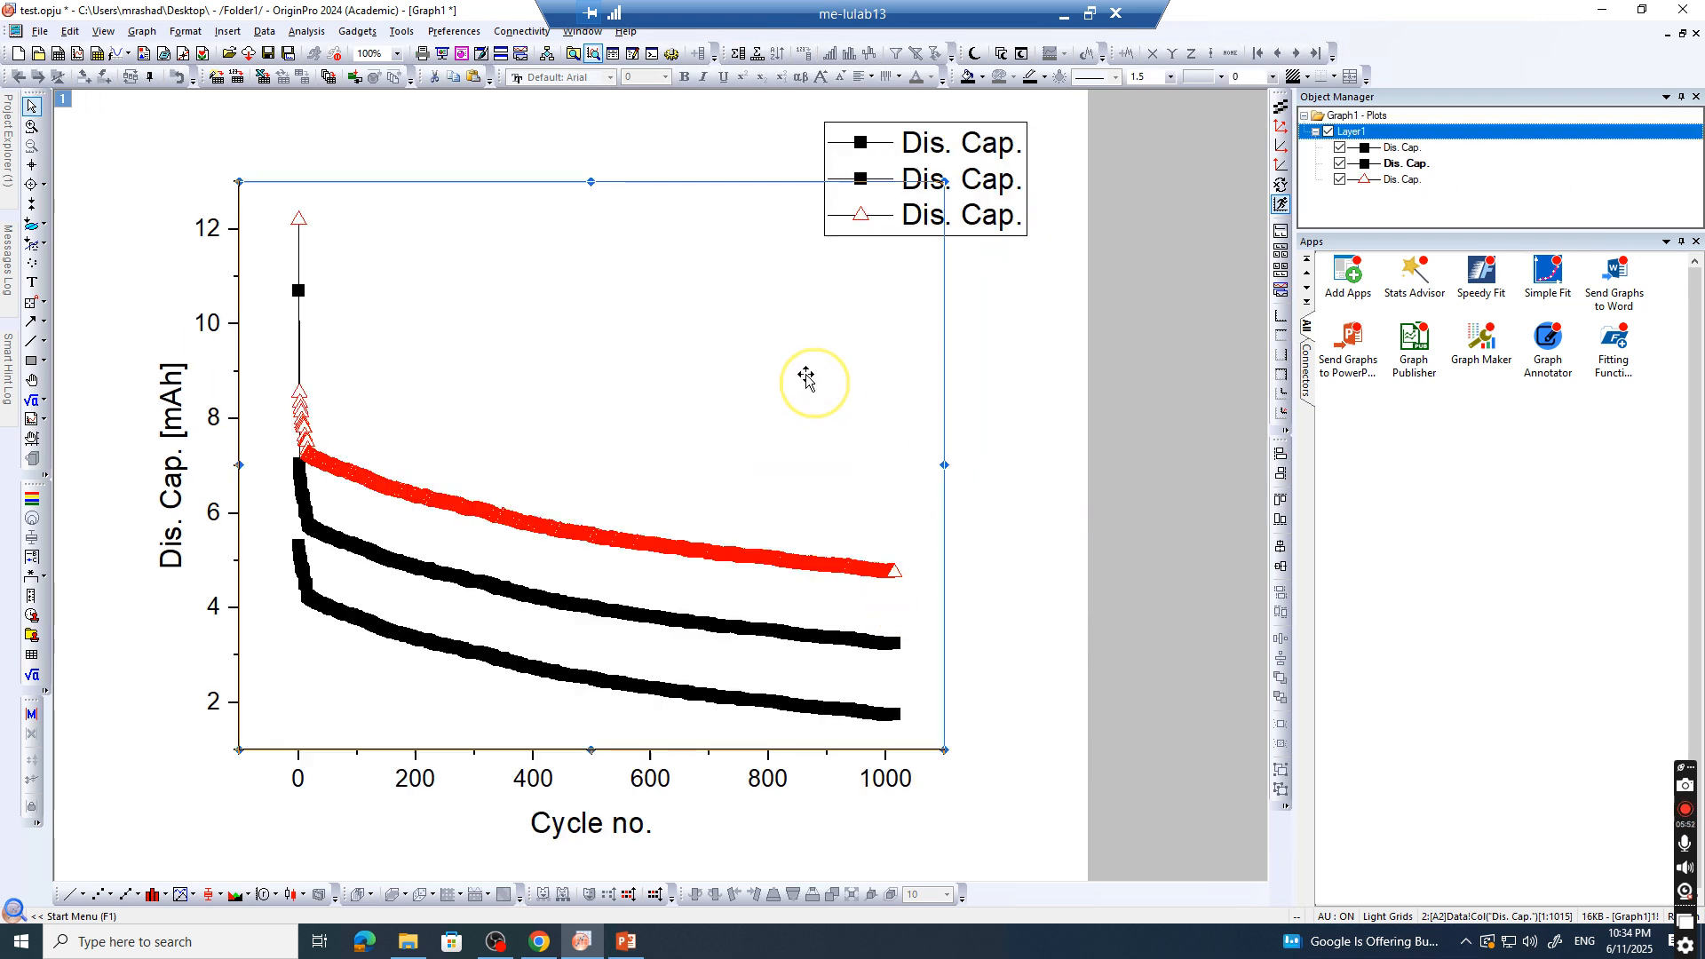
{"action": "left_click", "coordinate": [1282, 234]}
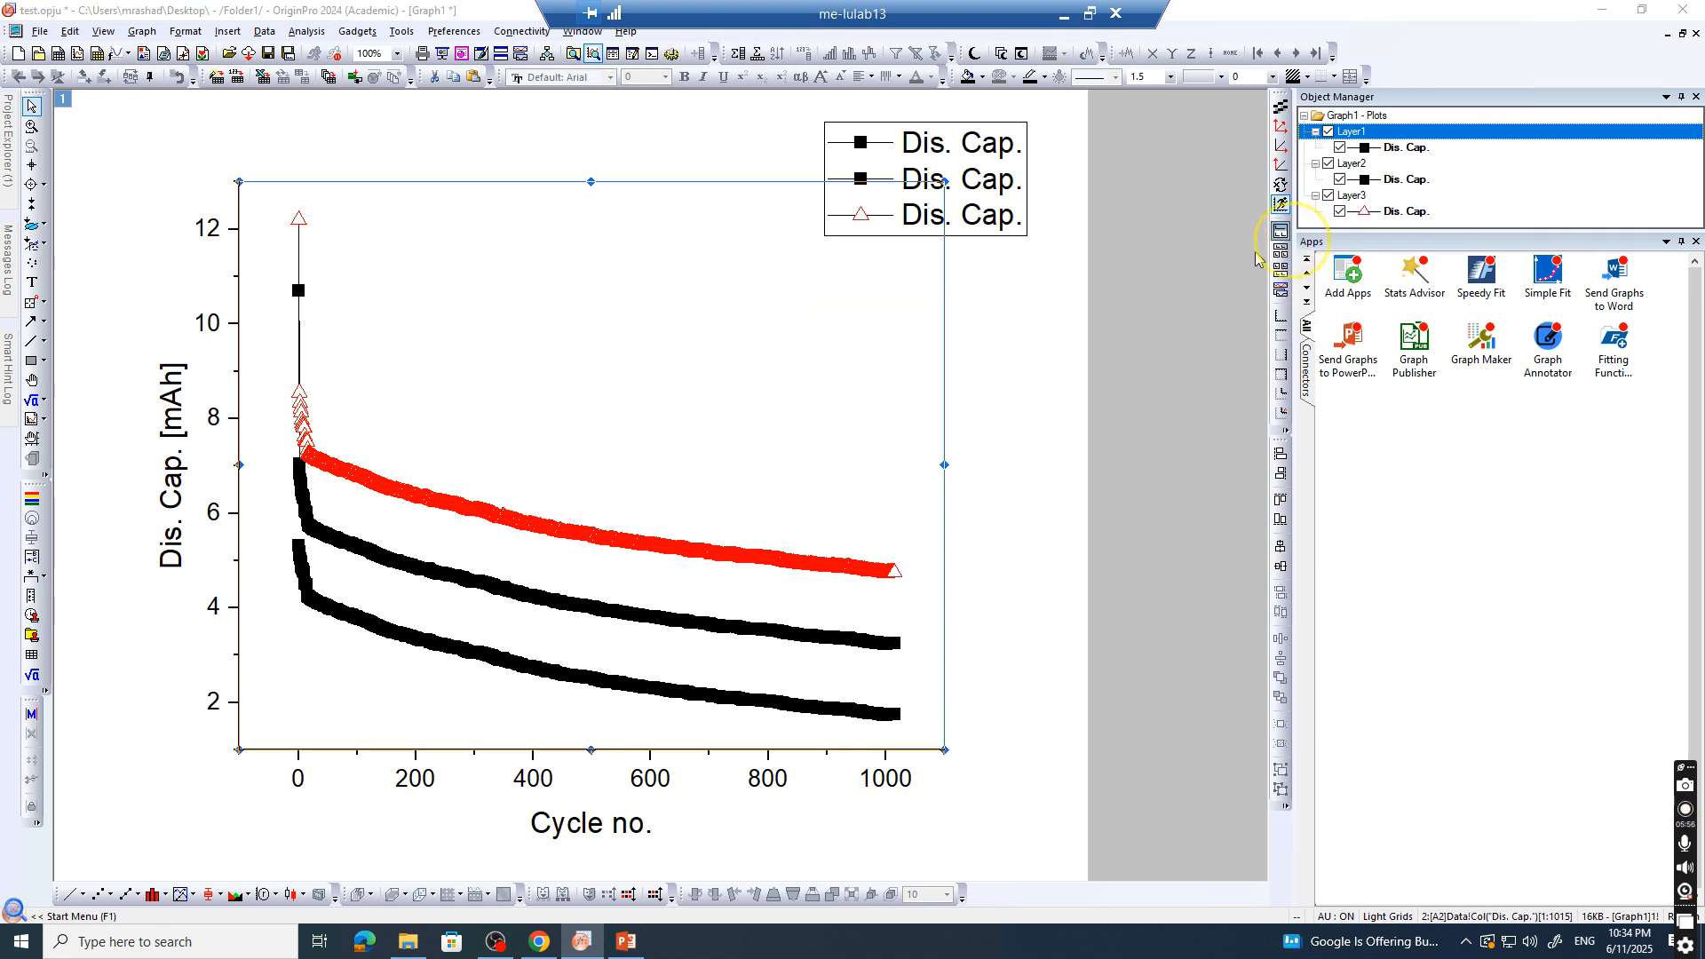
{"action": "left_click", "coordinate": [864, 459]}
{"action": "double_click", "coordinate": [877, 458]}
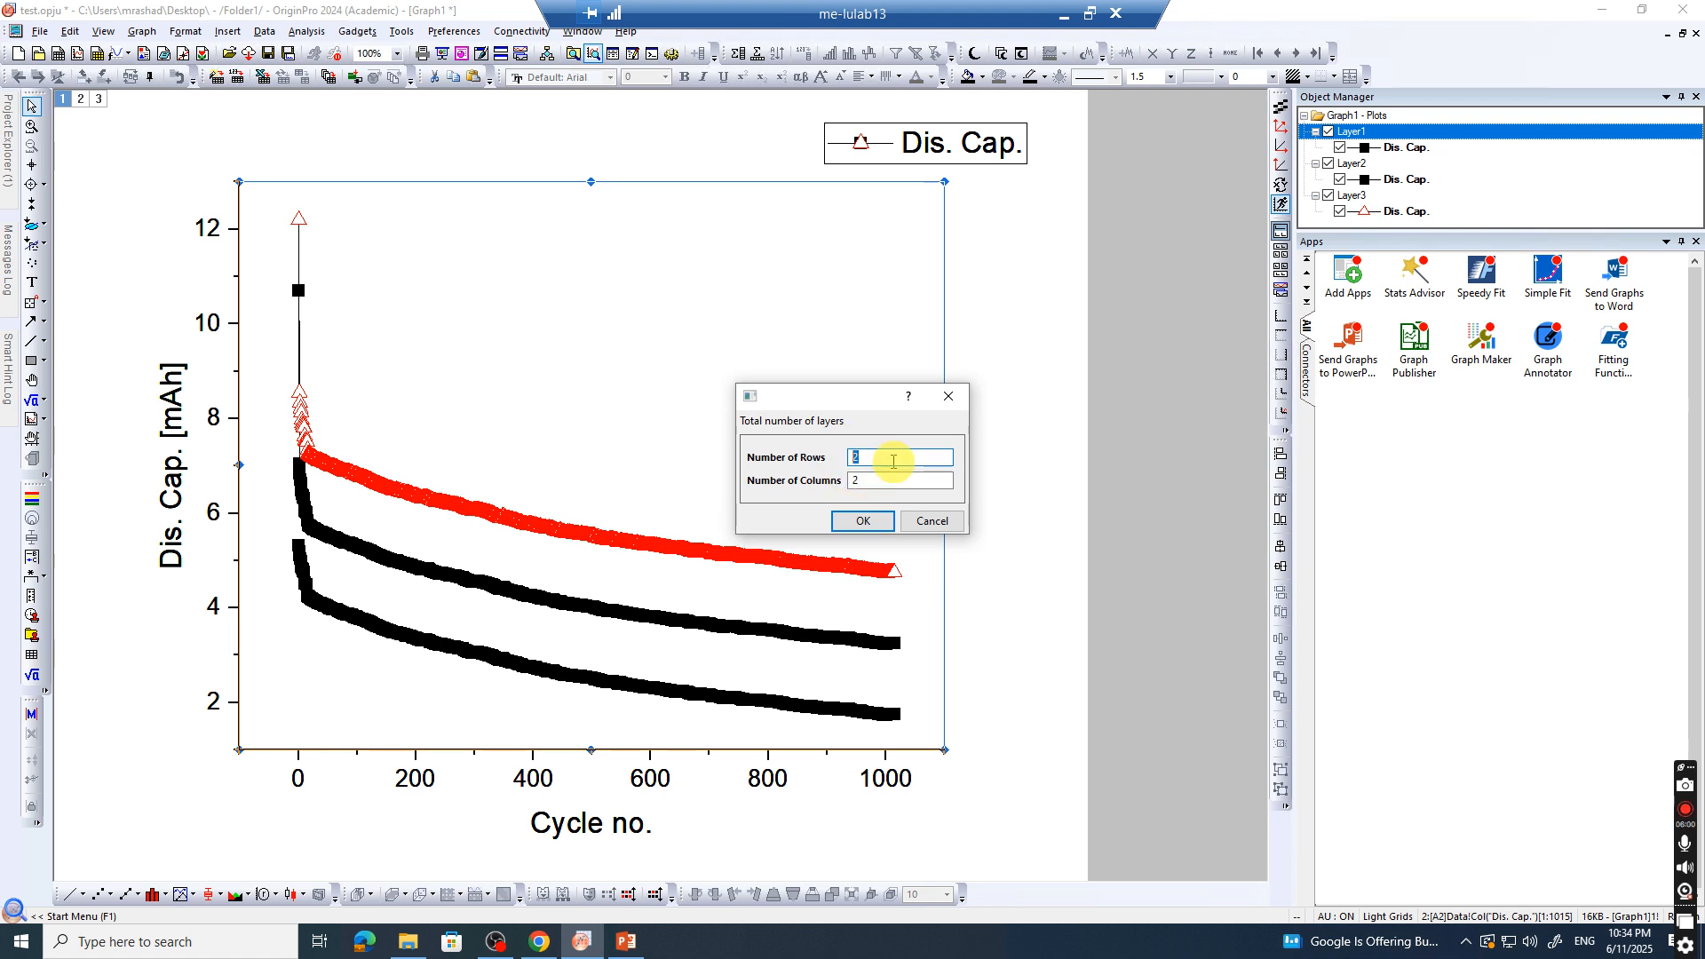
{"action": "type", "text": "3"}
{"action": "left_click", "coordinate": [877, 480]}
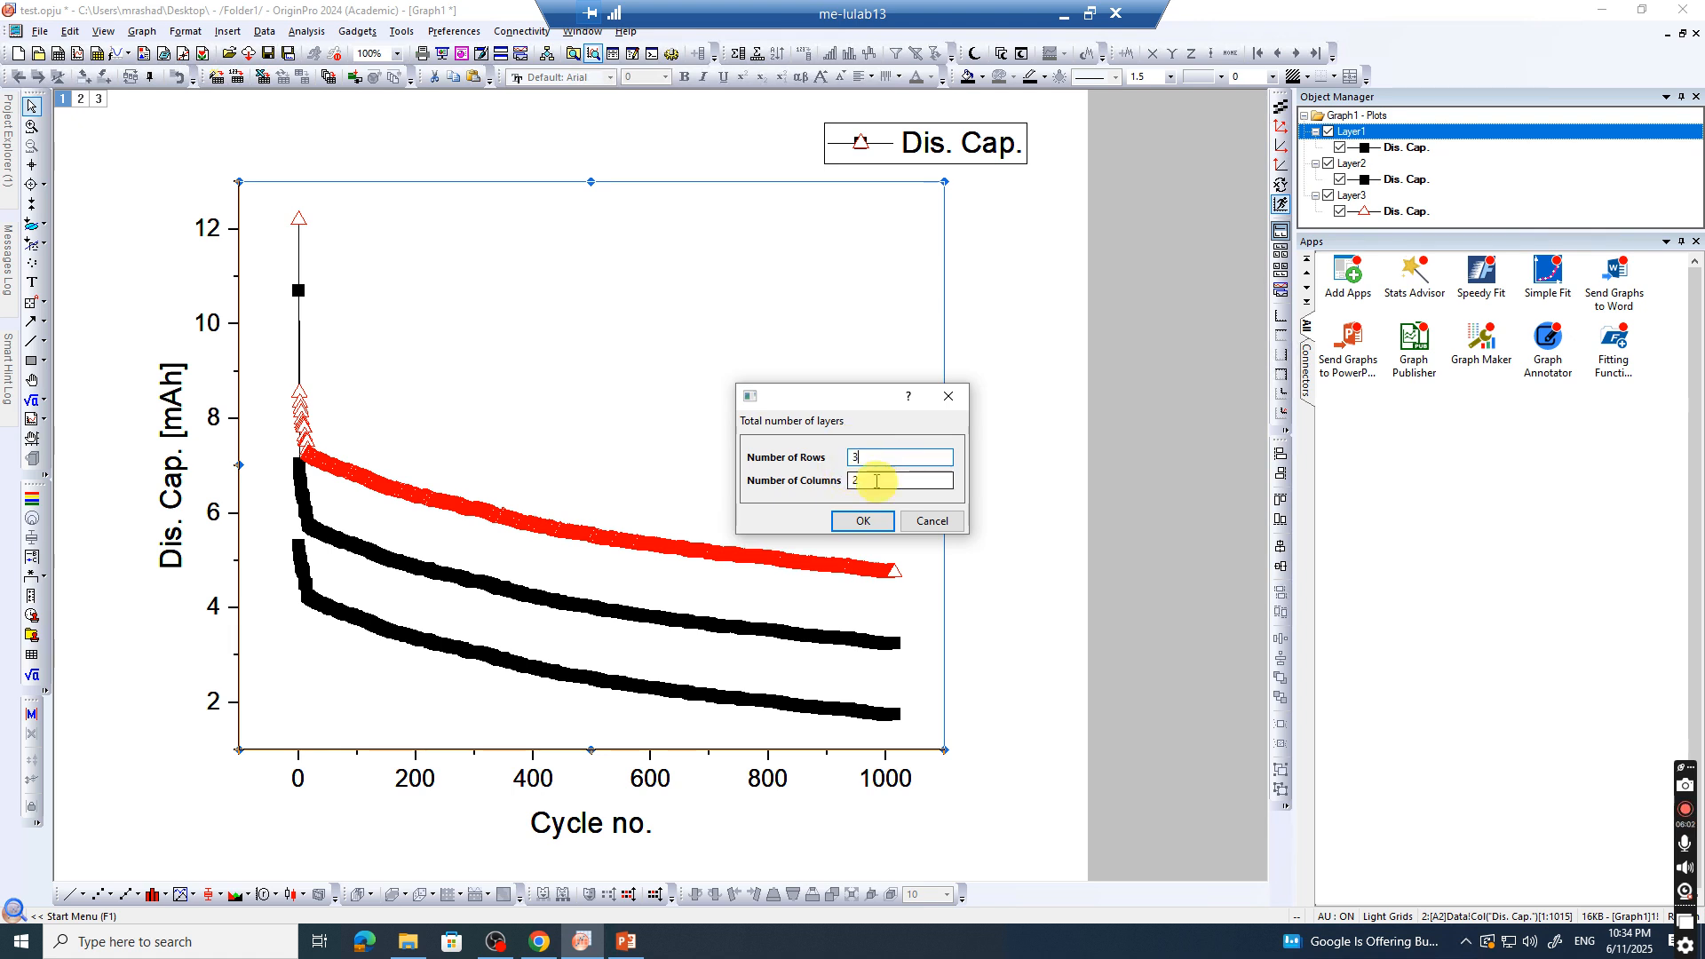
{"action": "double_click", "coordinate": [850, 481]}
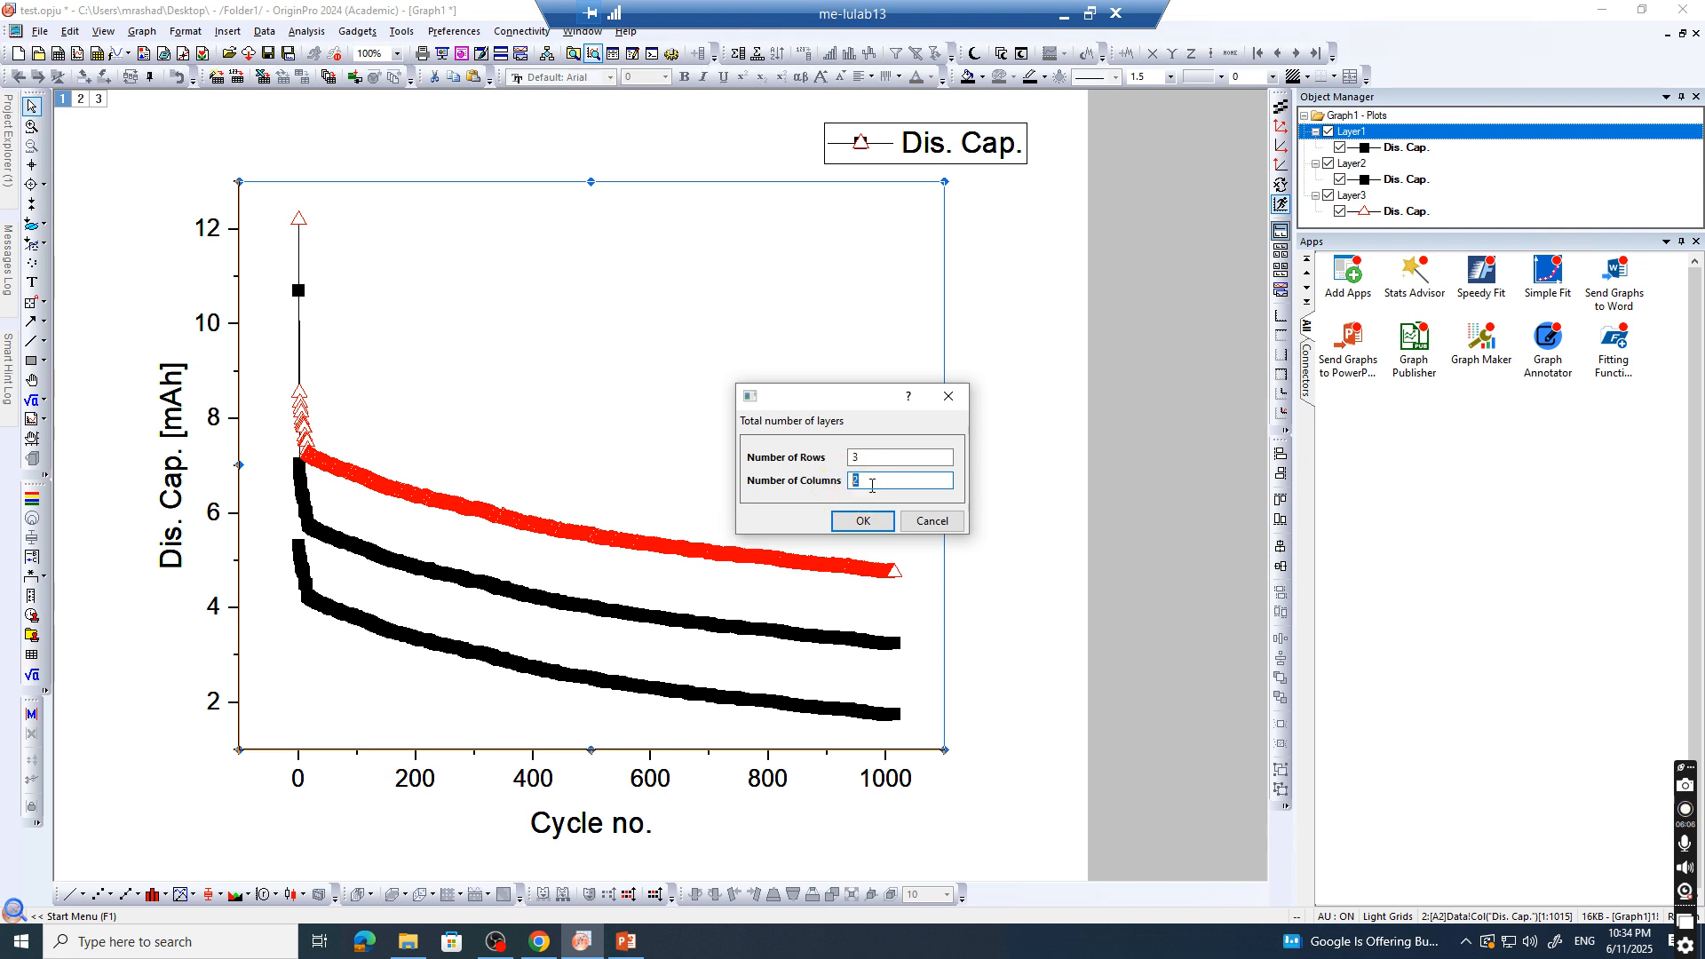
{"action": "left_click", "coordinate": [863, 521]}
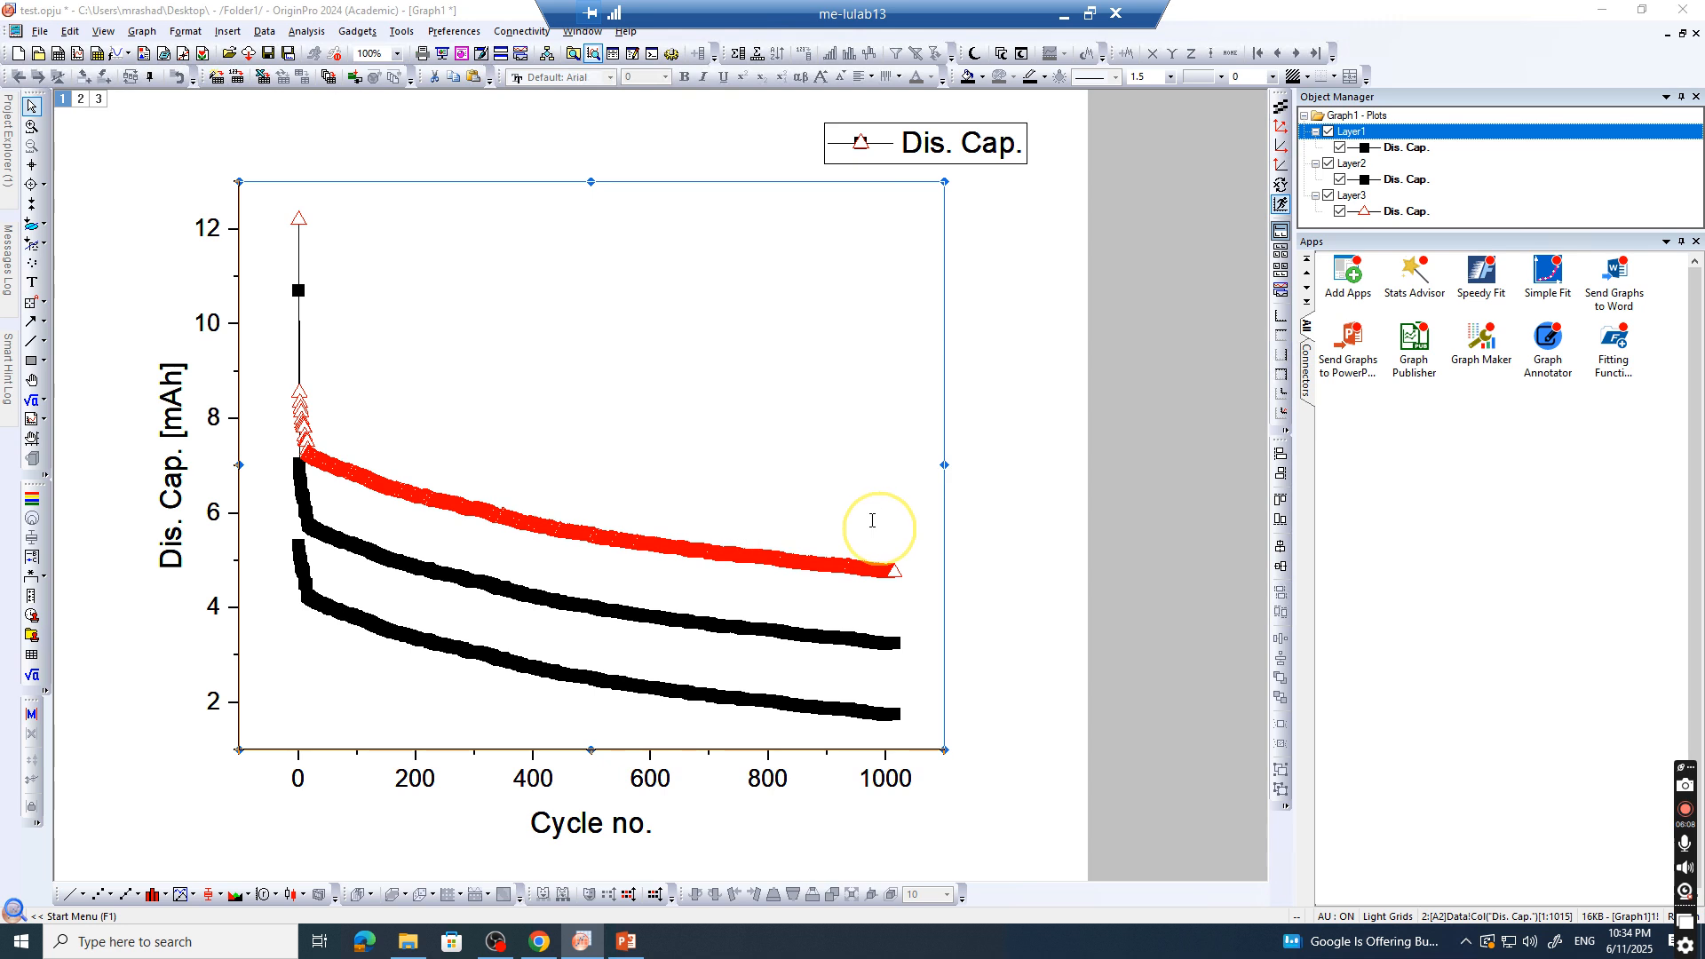
{"action": "left_click", "coordinate": [855, 568]}
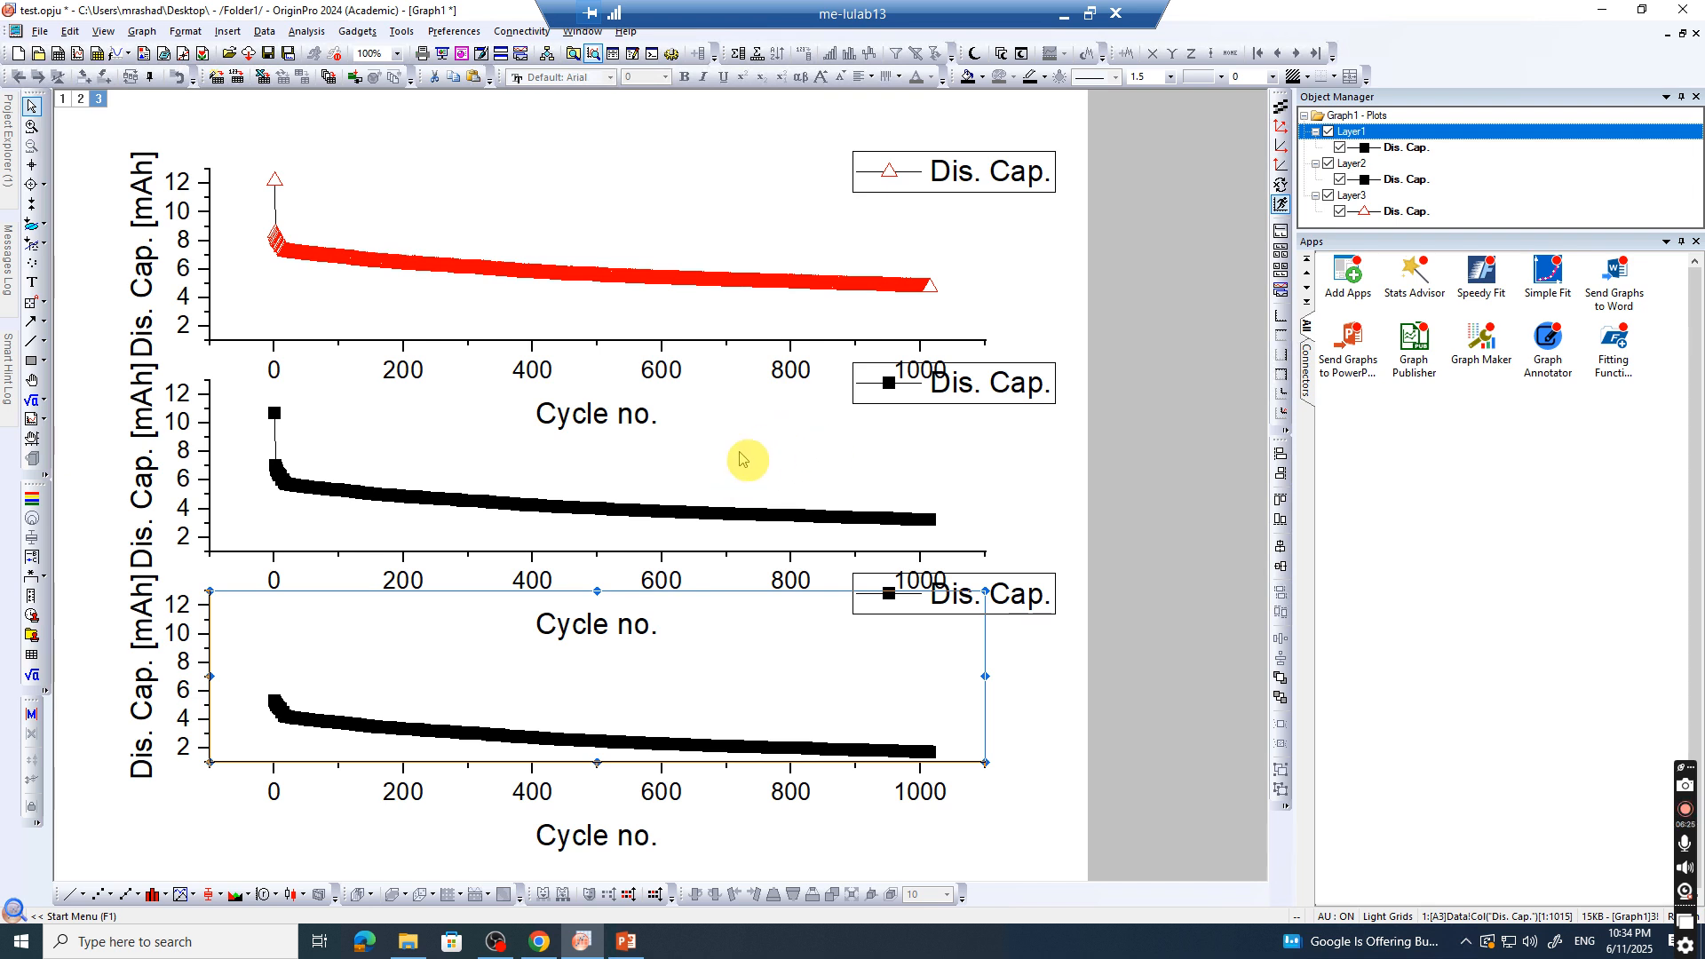
Restore the graph window to its smaller size and delete Graph1 from the project
{"action": "left_click", "coordinate": [1681, 34]}
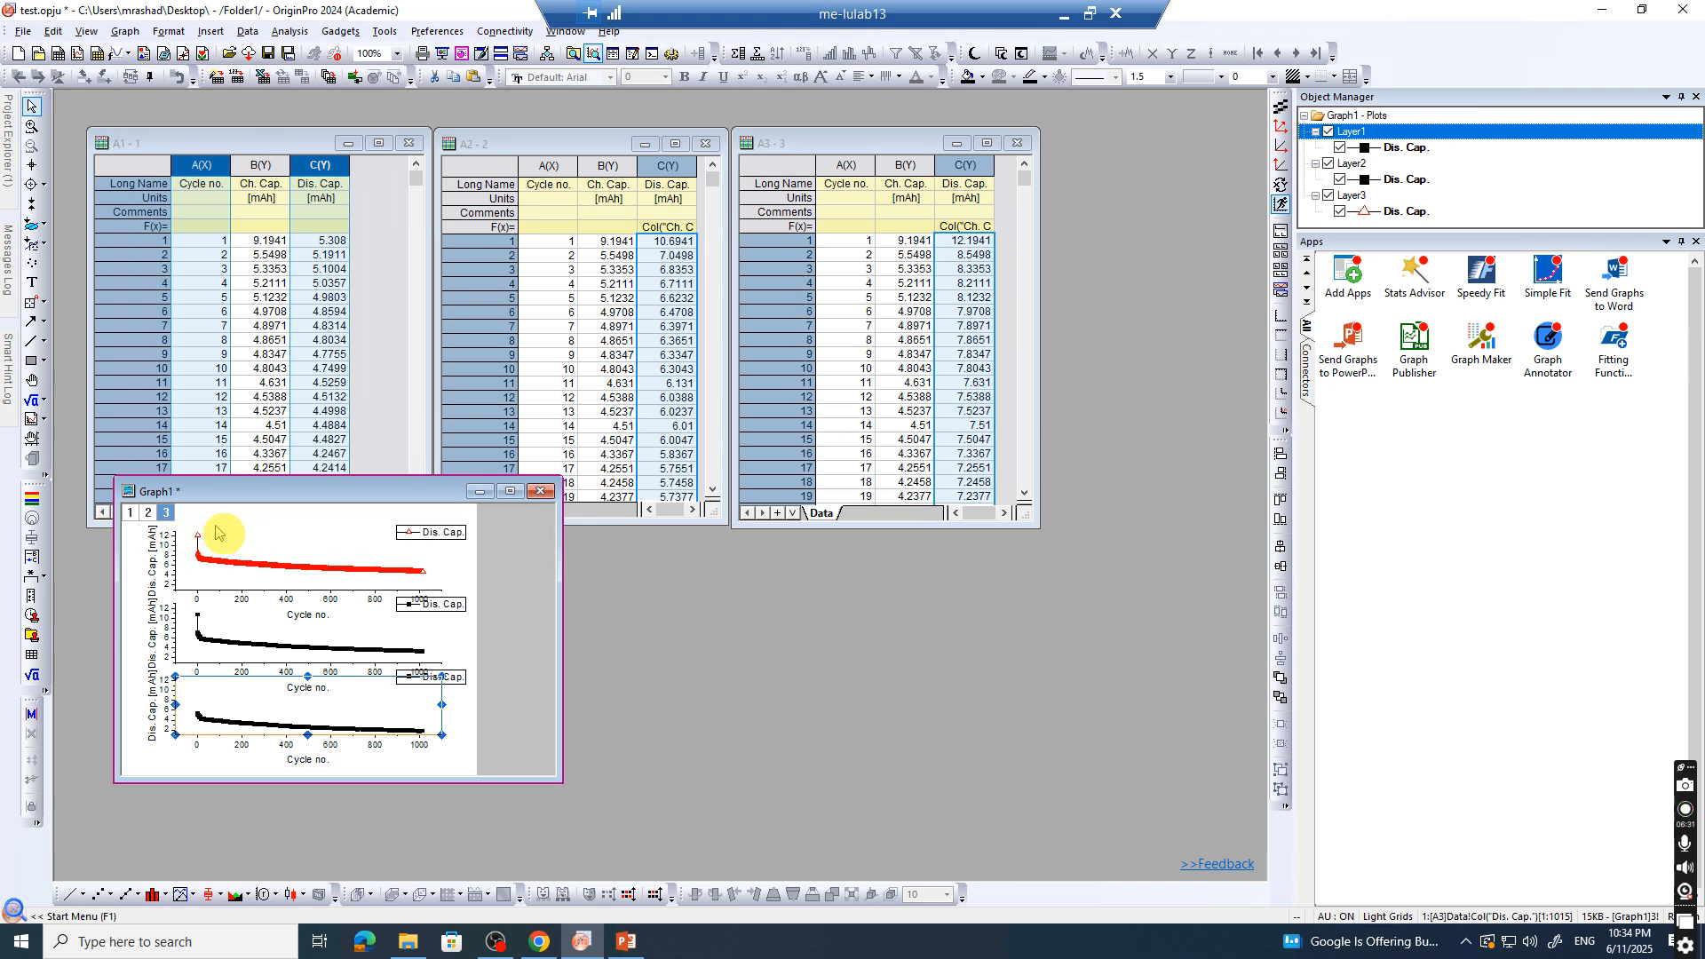
{"action": "left_click", "coordinate": [543, 492]}
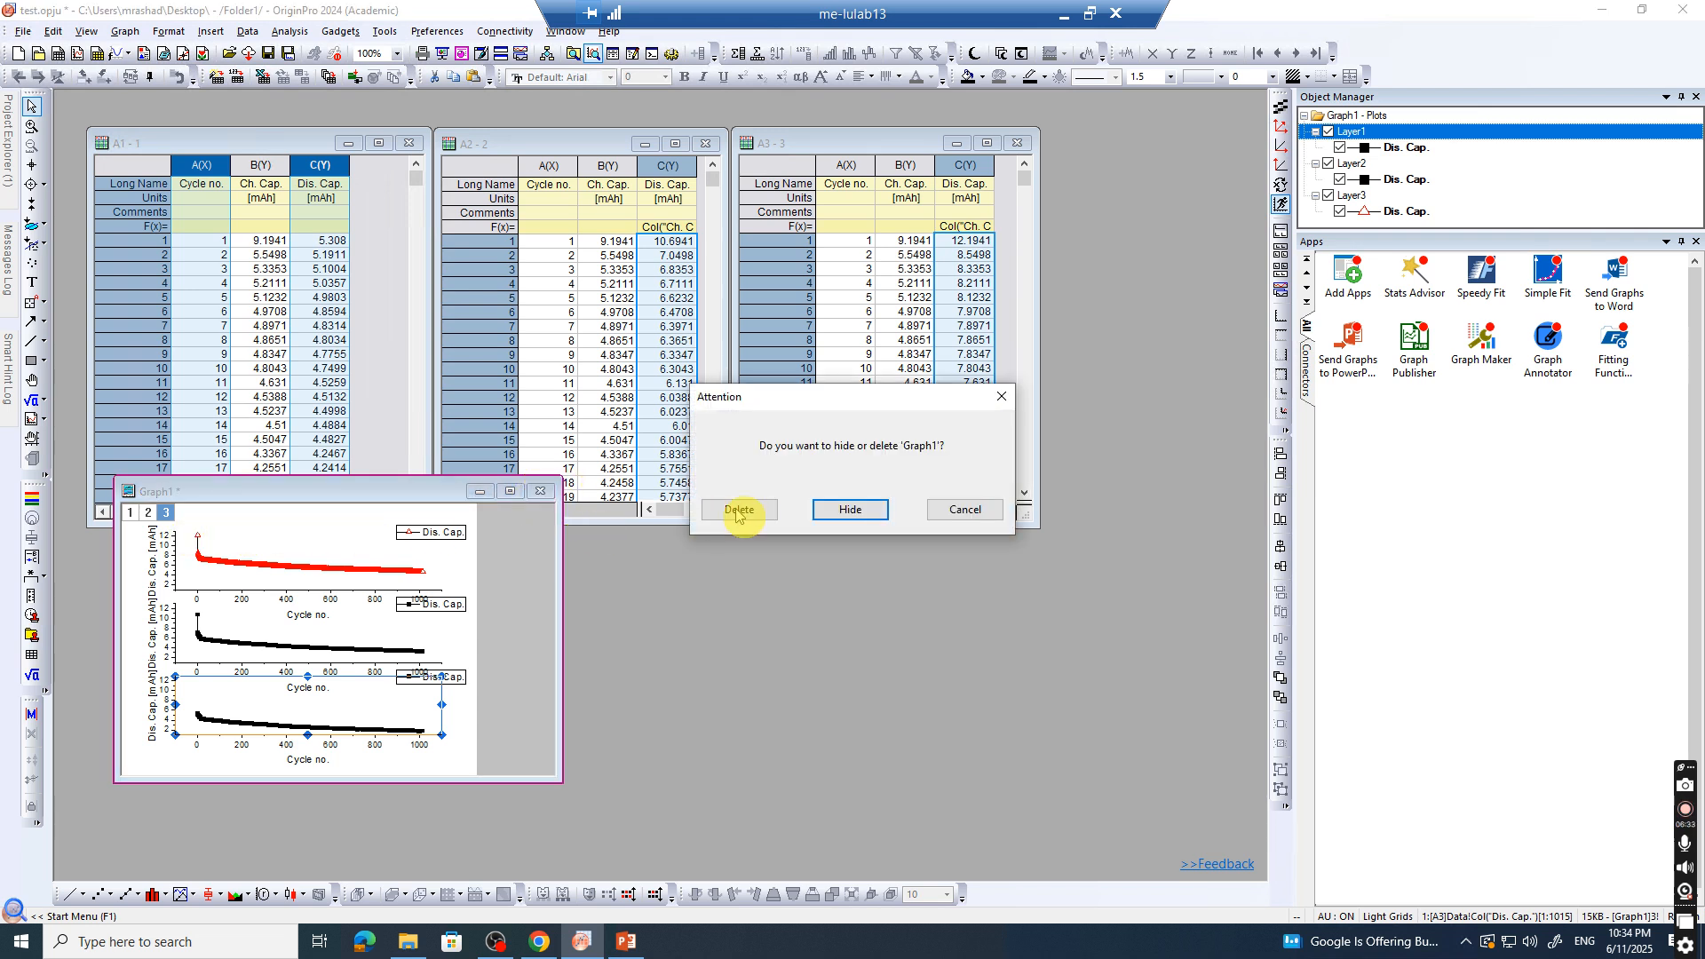
{"action": "left_click", "coordinate": [719, 511]}
Plot workbook 1's Dis. Cap. column against Cycle no. as a new Line + Symbol graph
{"action": "left_click", "coordinate": [203, 166]}
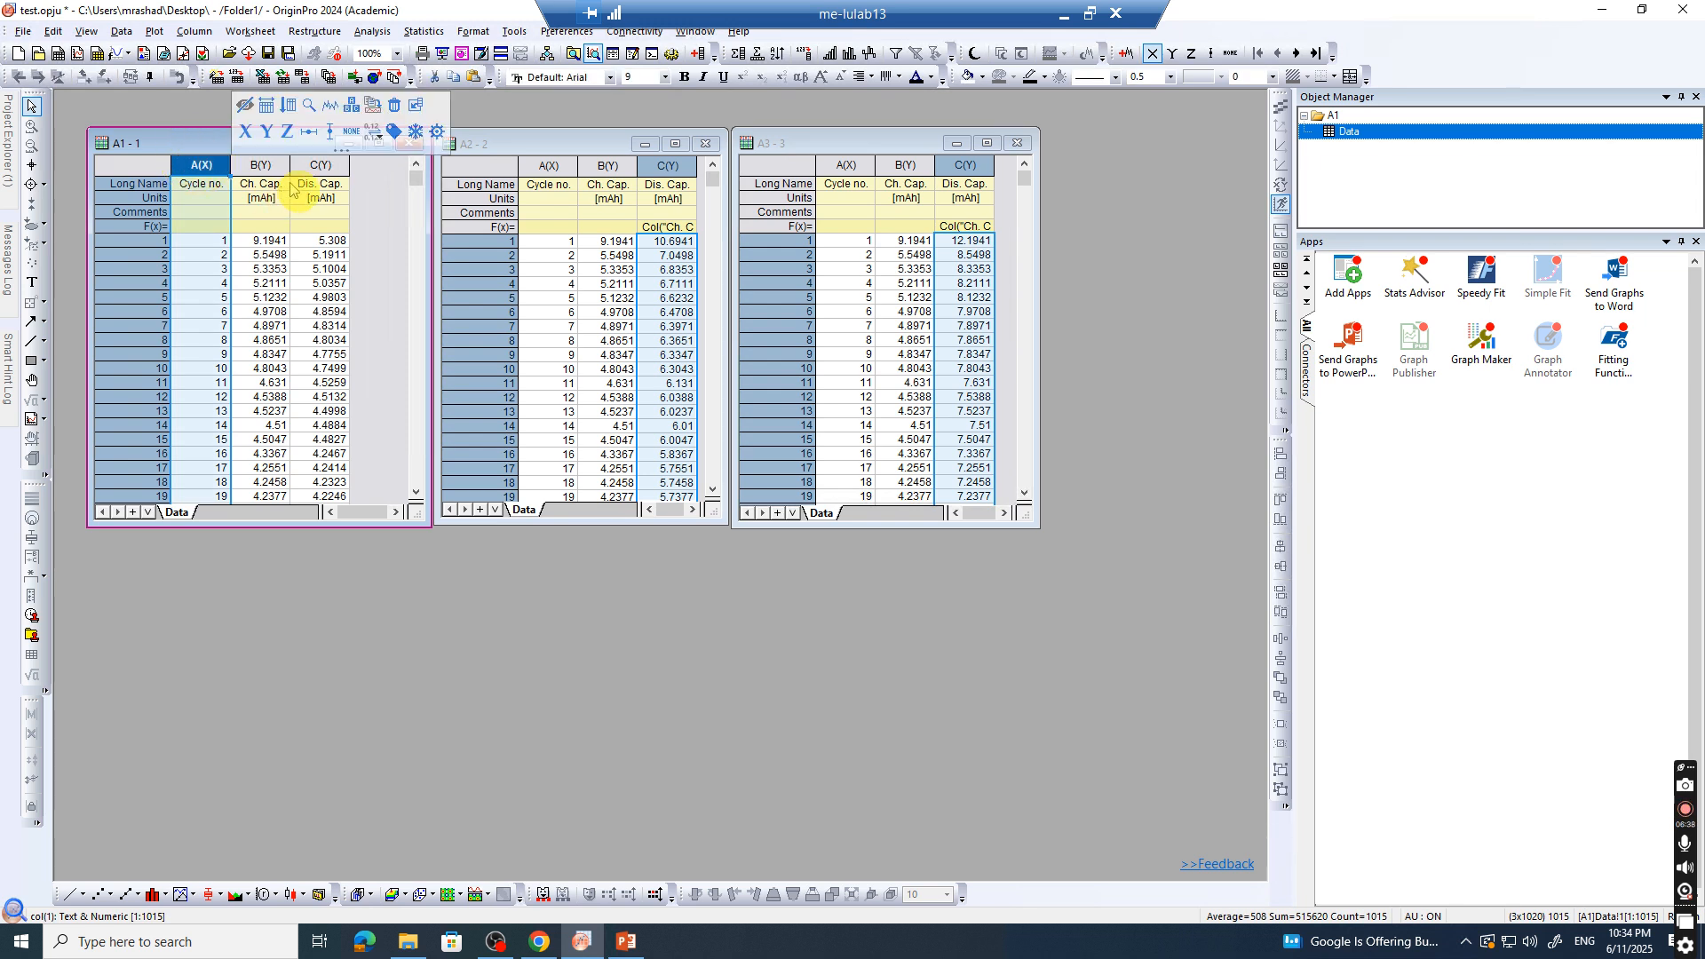
{"action": "left_click", "coordinate": [312, 166], "text": "ctrl"}
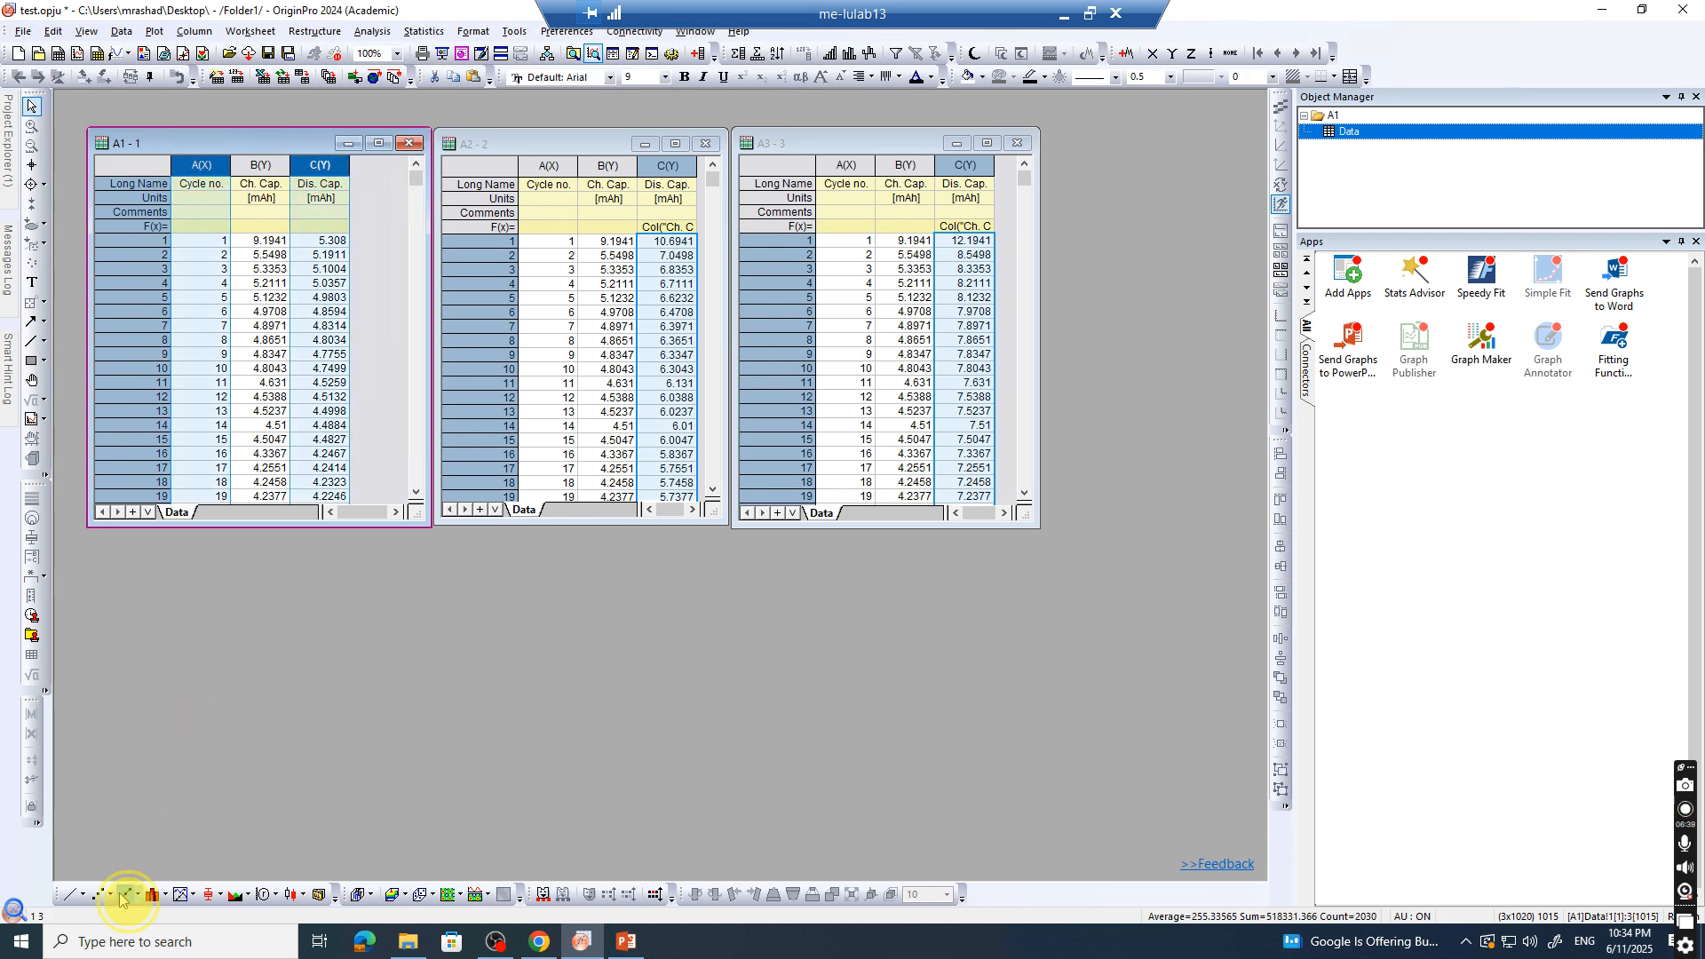
Add the Dis. Cap. columns of workbooks 2 and 3 to the new graph's Layer 1 contents and confirm the plots
{"action": "double_click", "coordinate": [134, 193]}
{"action": "right_click", "coordinate": [134, 194]}
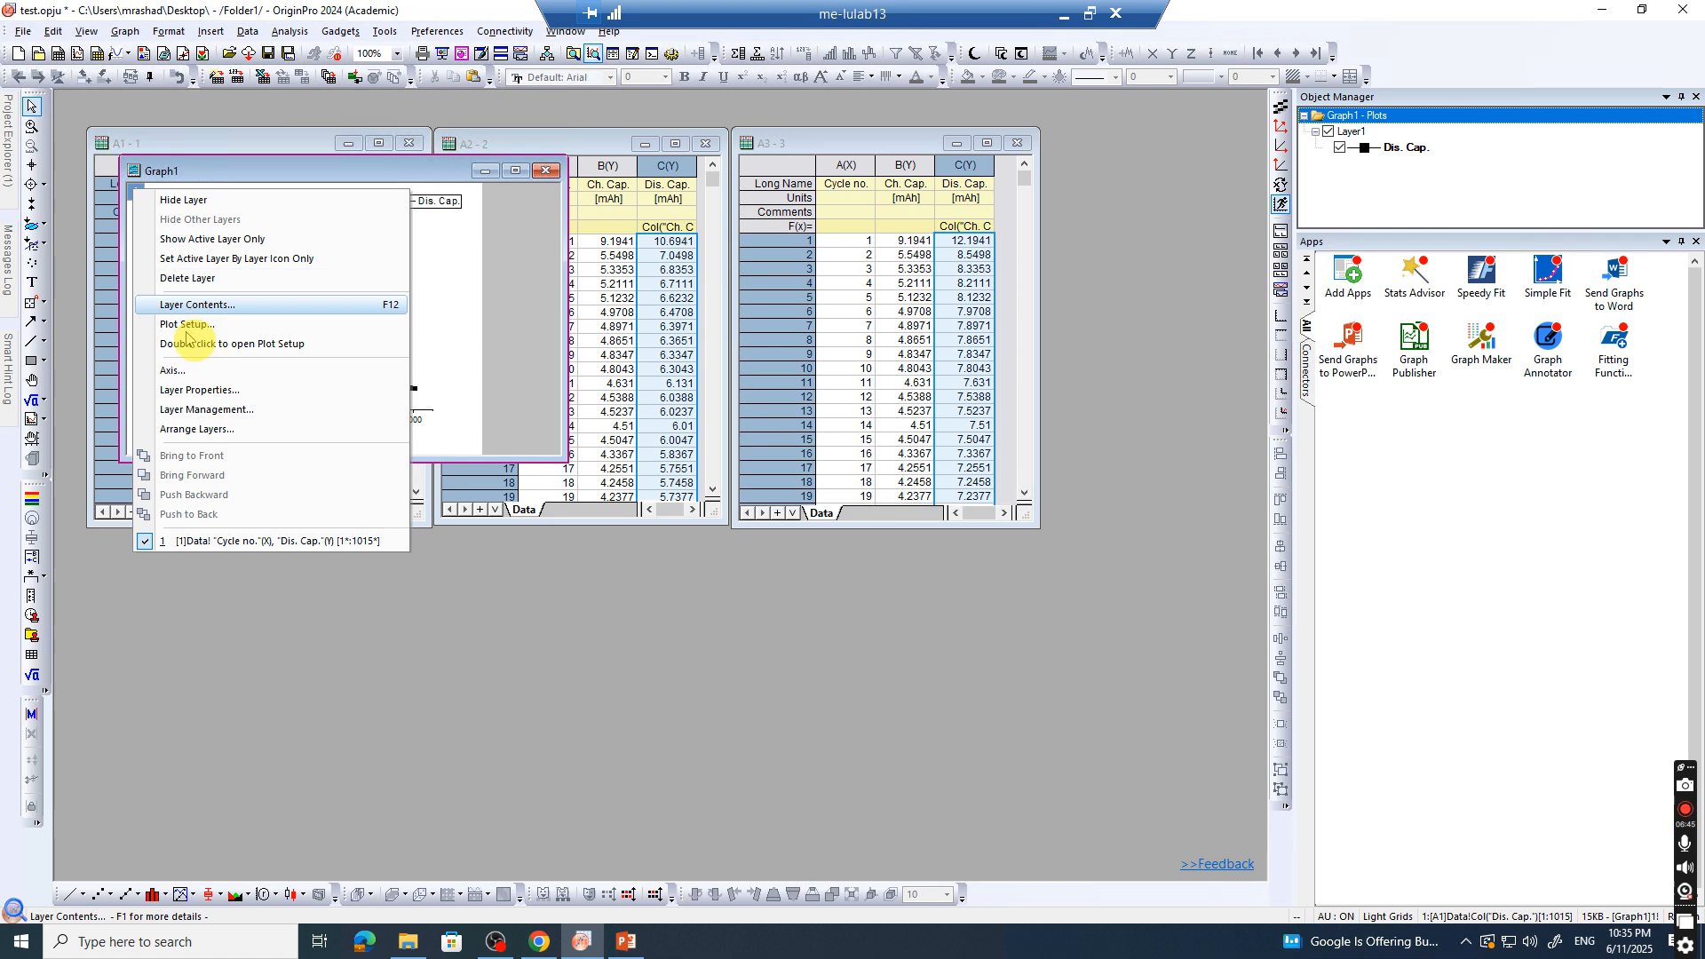
{"action": "left_click", "coordinate": [193, 304]}
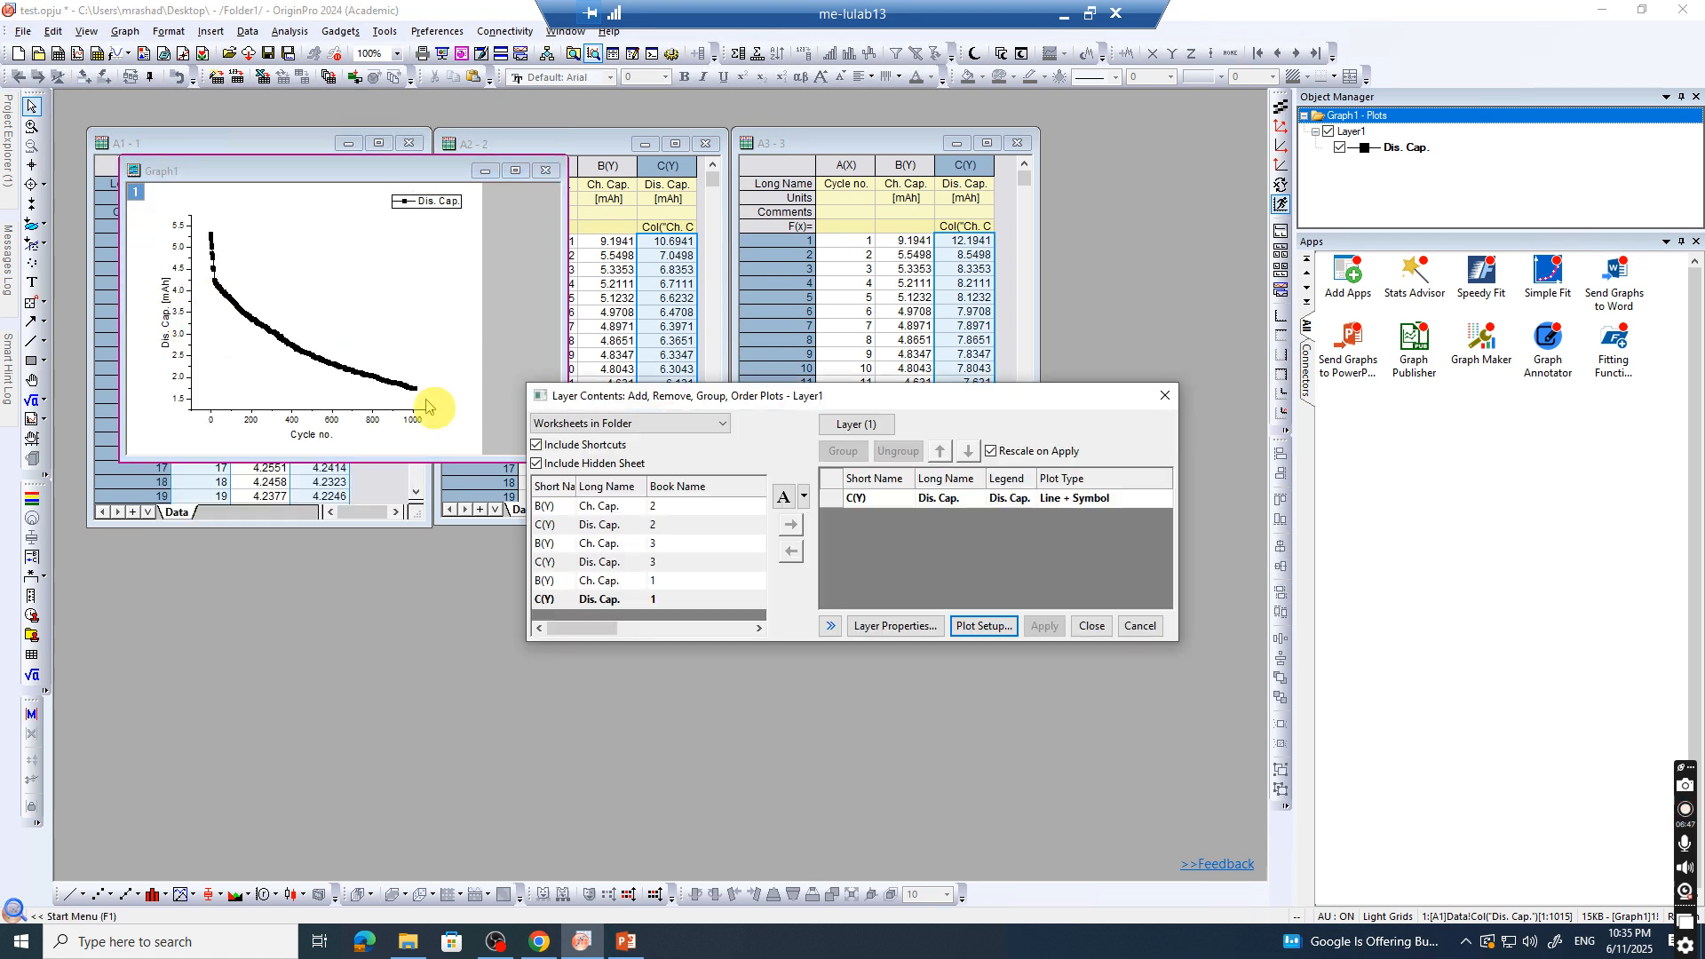
{"action": "left_click", "coordinate": [657, 525]}
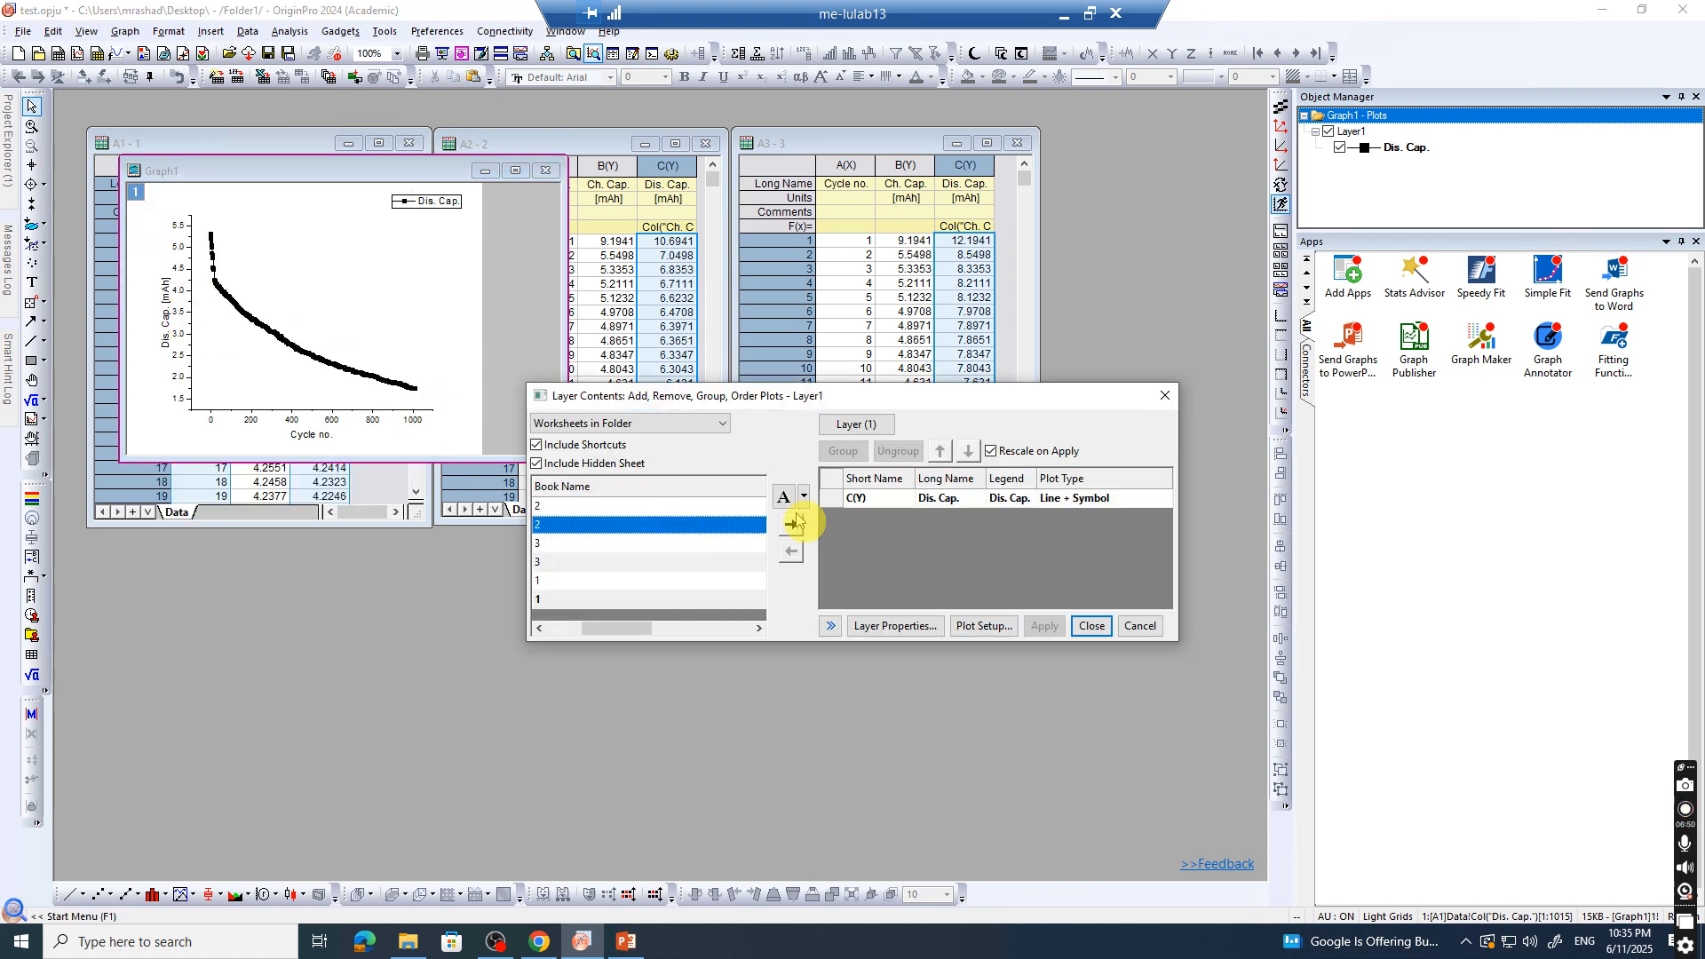
{"action": "left_click", "coordinate": [791, 526]}
{"action": "left_click_drag", "start_coordinate": [645, 628], "coordinate": [578, 628]}
{"action": "left_click", "coordinate": [630, 562]}
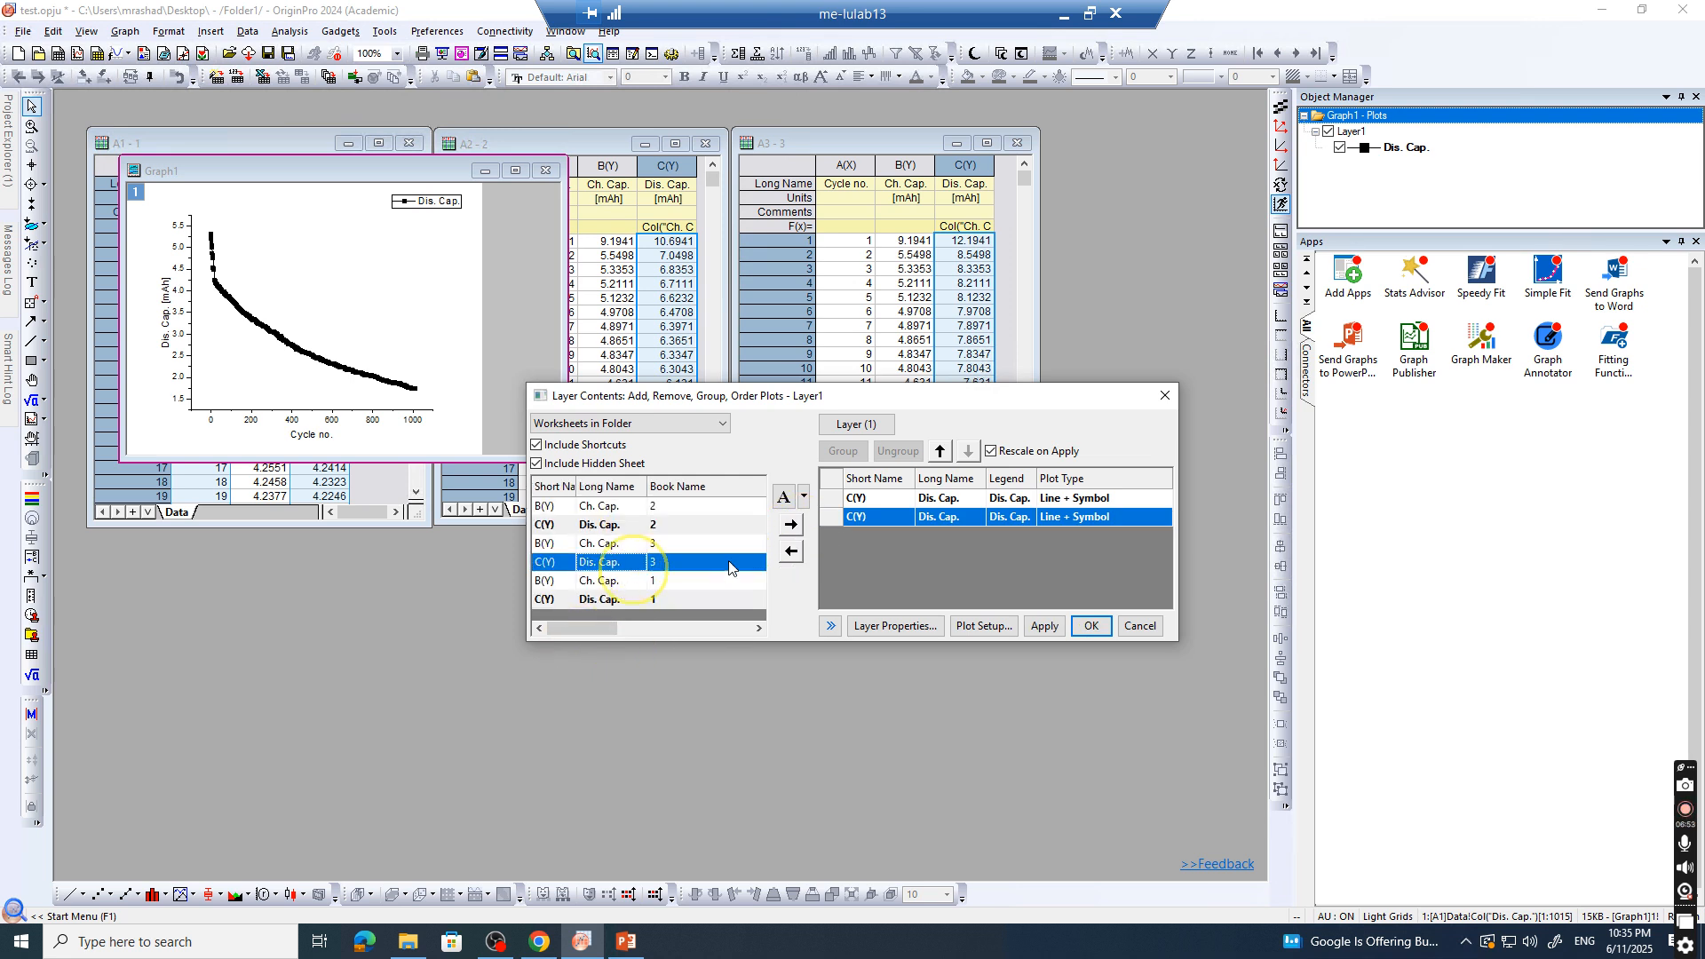
{"action": "left_click", "coordinate": [791, 525]}
{"action": "left_click", "coordinate": [1090, 626]}
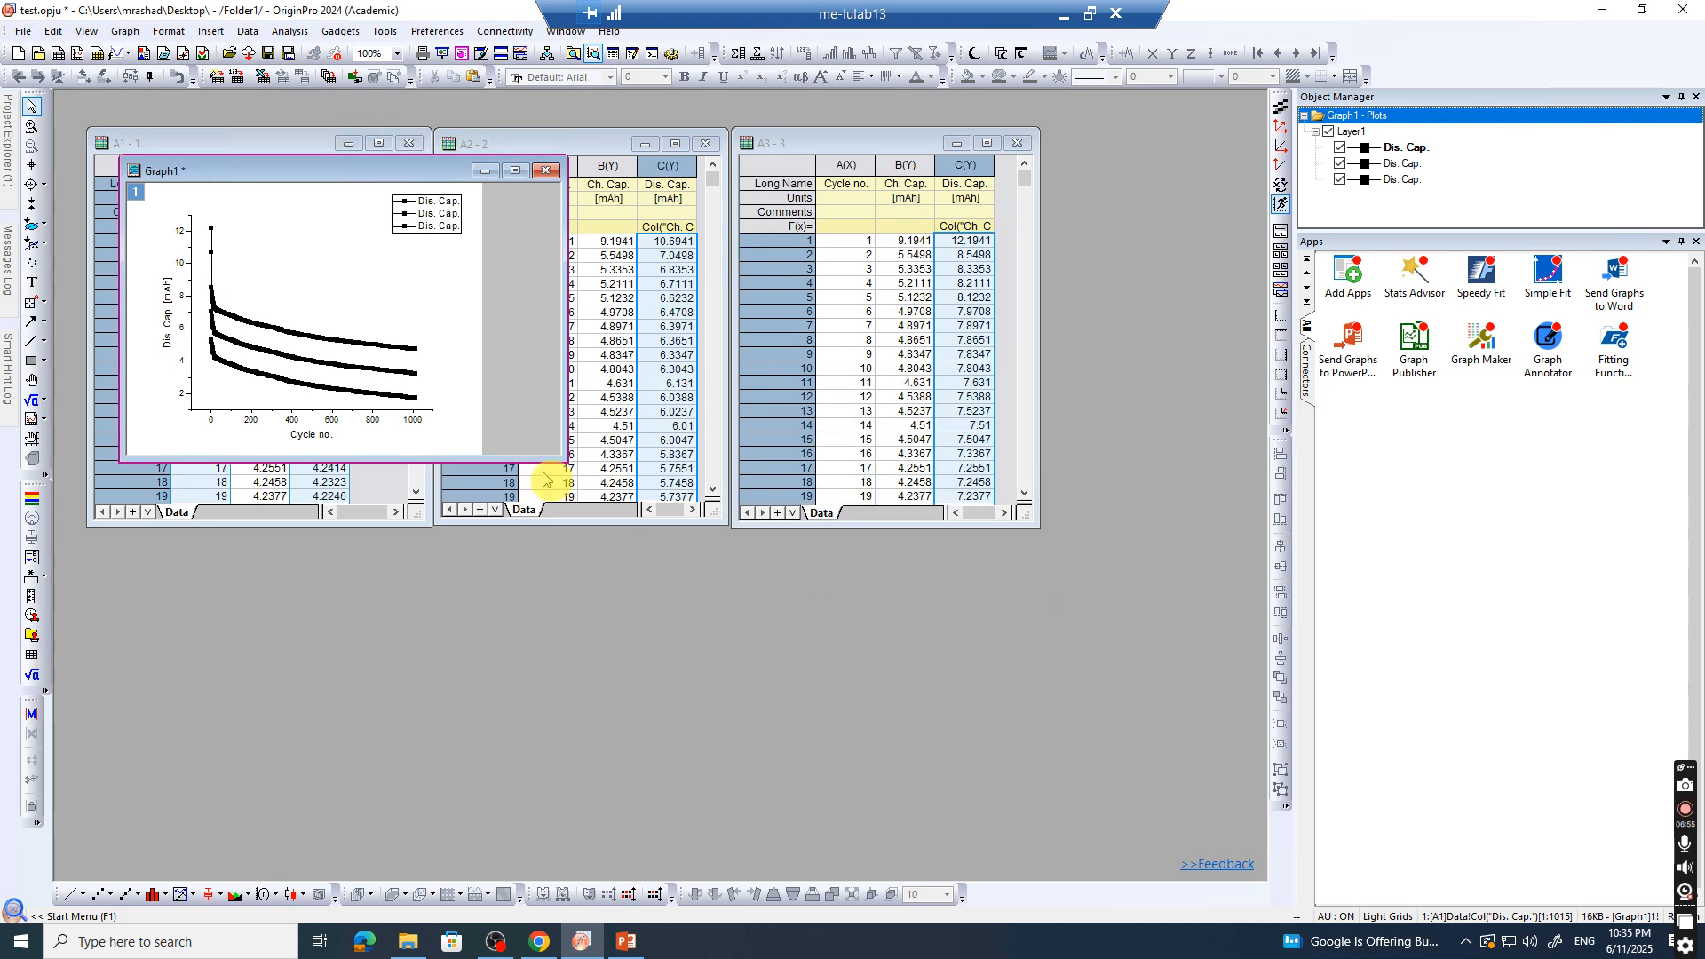